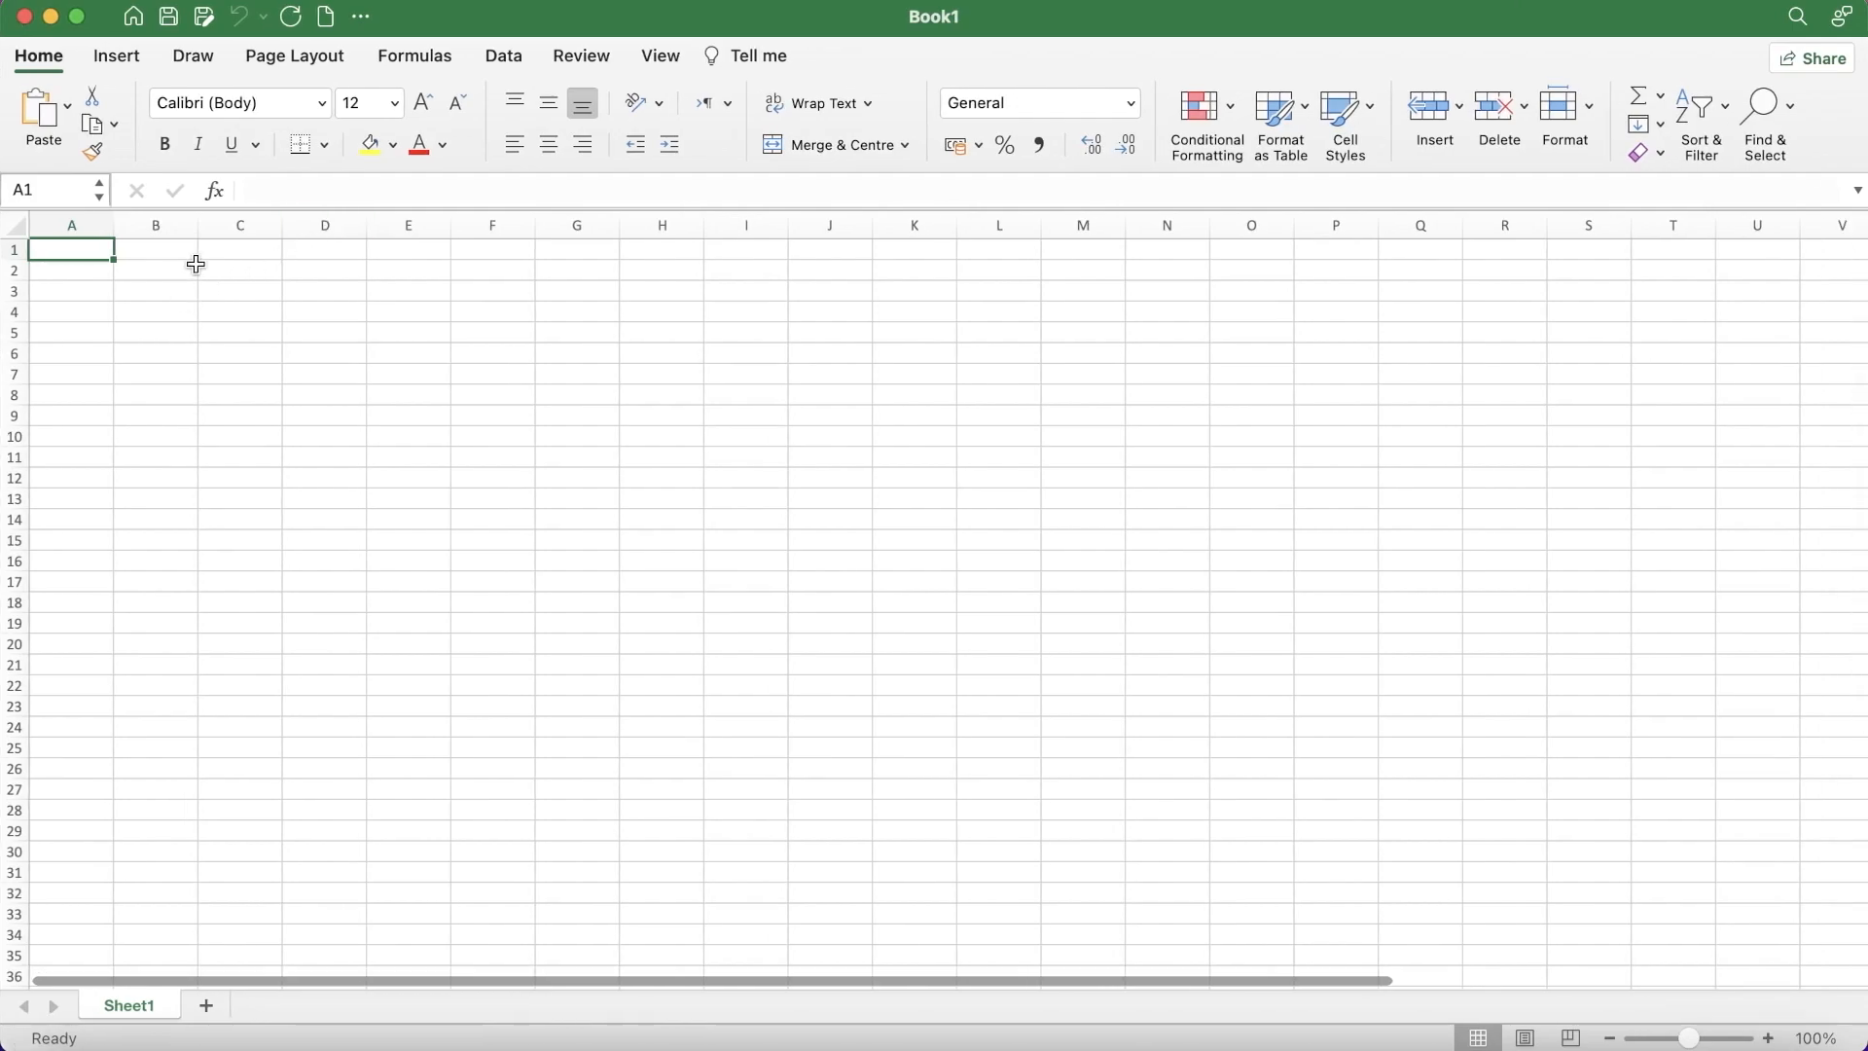
- Create a new workbook from the Online Sales Tracker template and bring its item table into view
{"action": "left_click", "coordinate": [134, 15]}
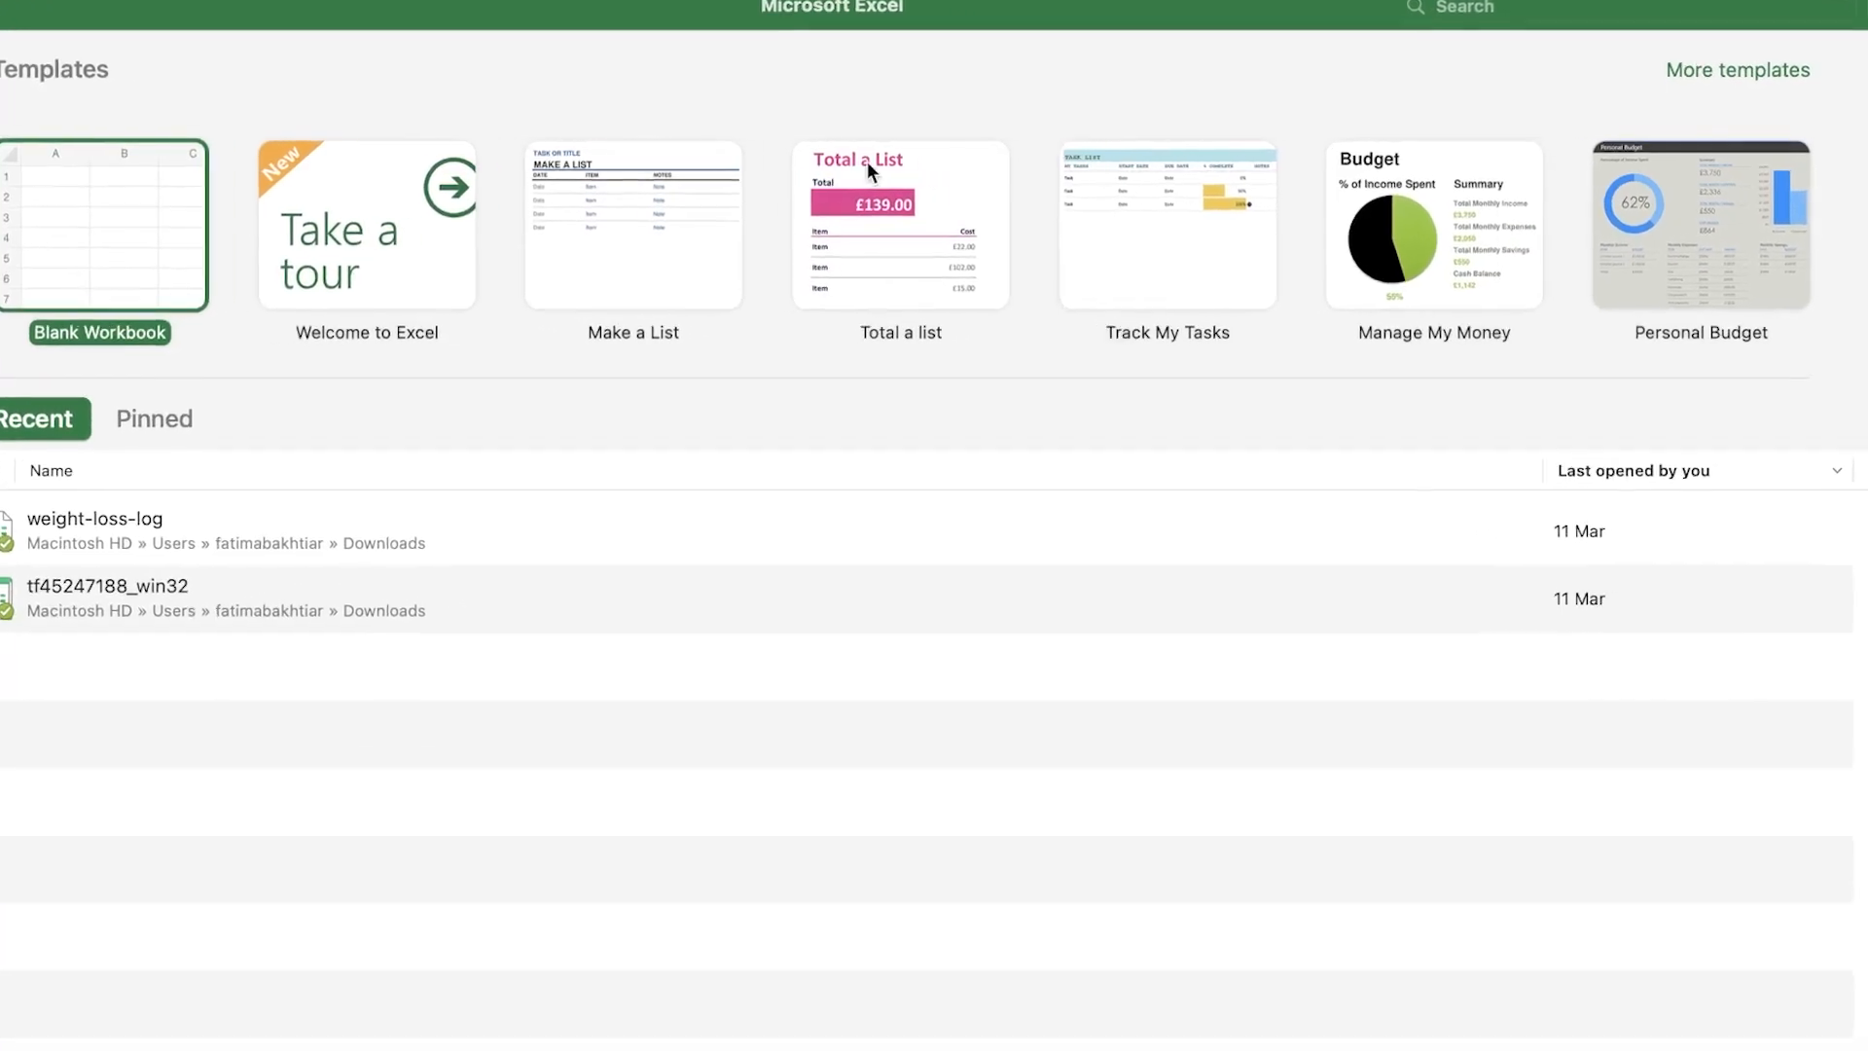
{"action": "left_click", "coordinate": [1678, 70]}
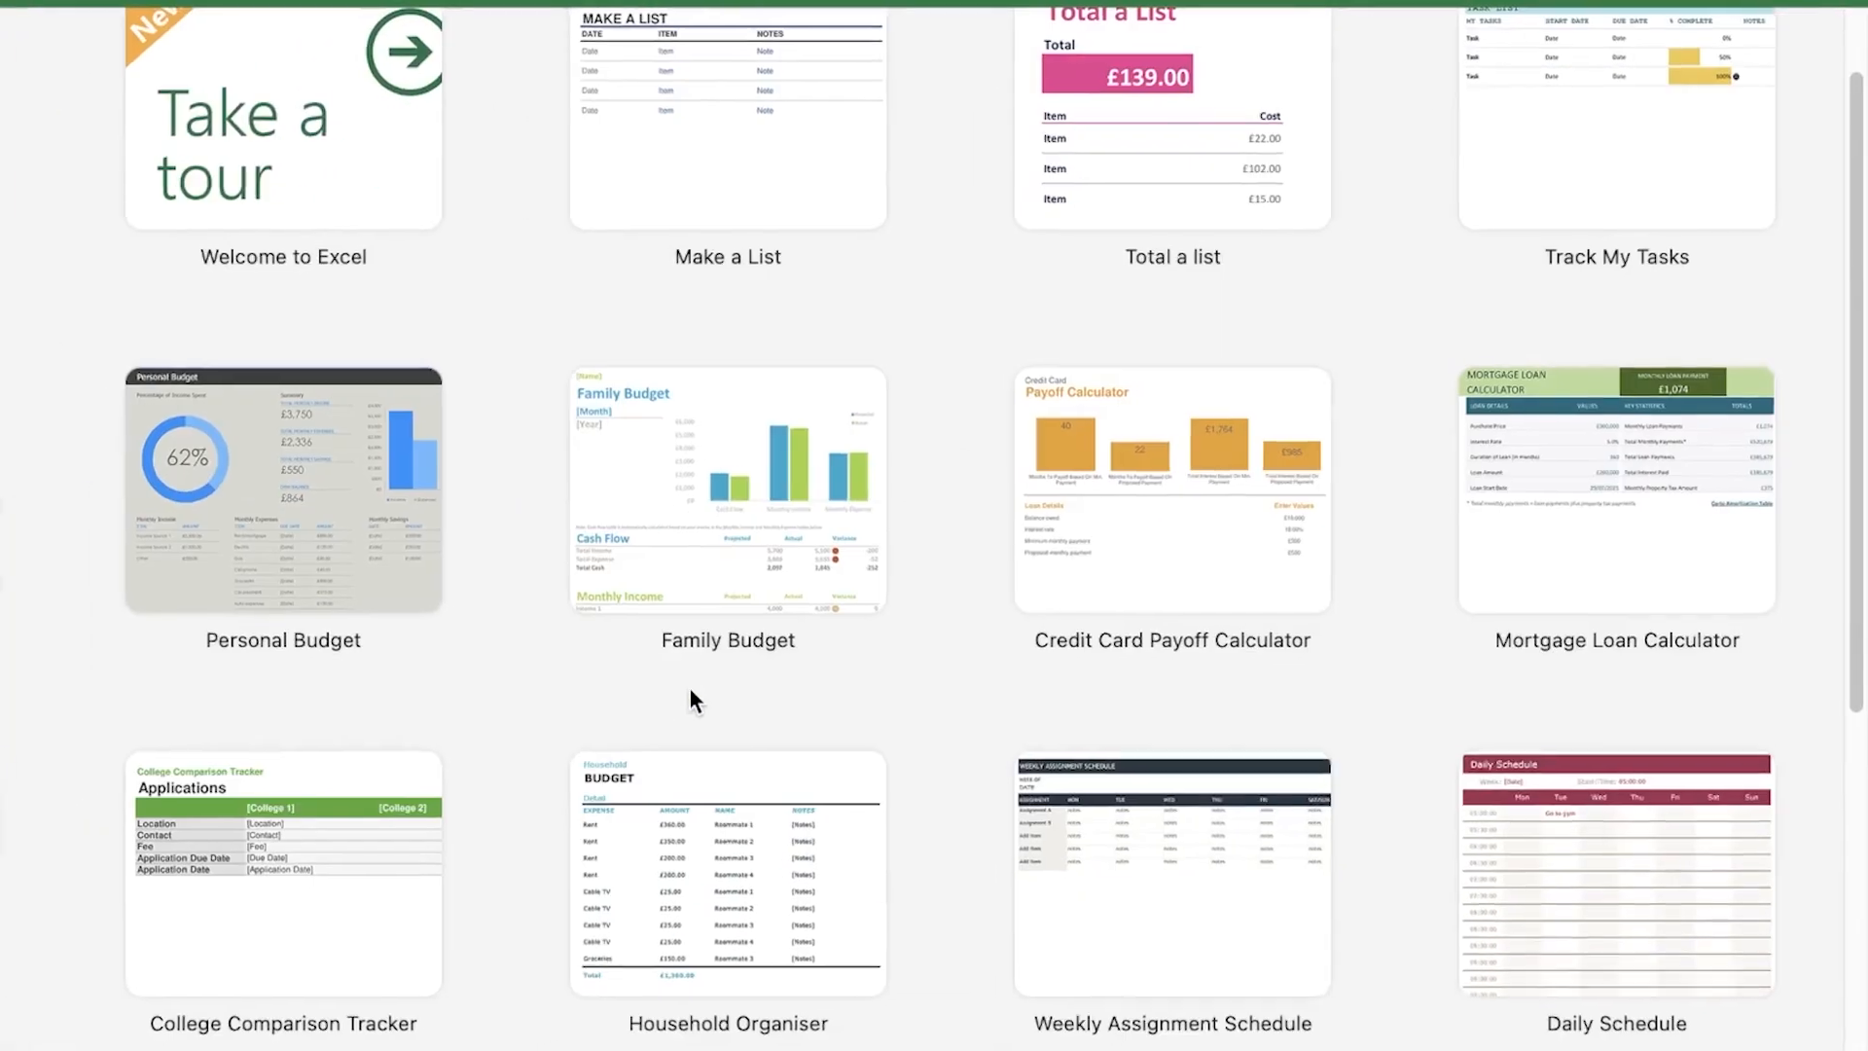
{"action": "scroll", "coordinate": [876, 690], "scroll_direction": "down", "scroll_amount": 4}
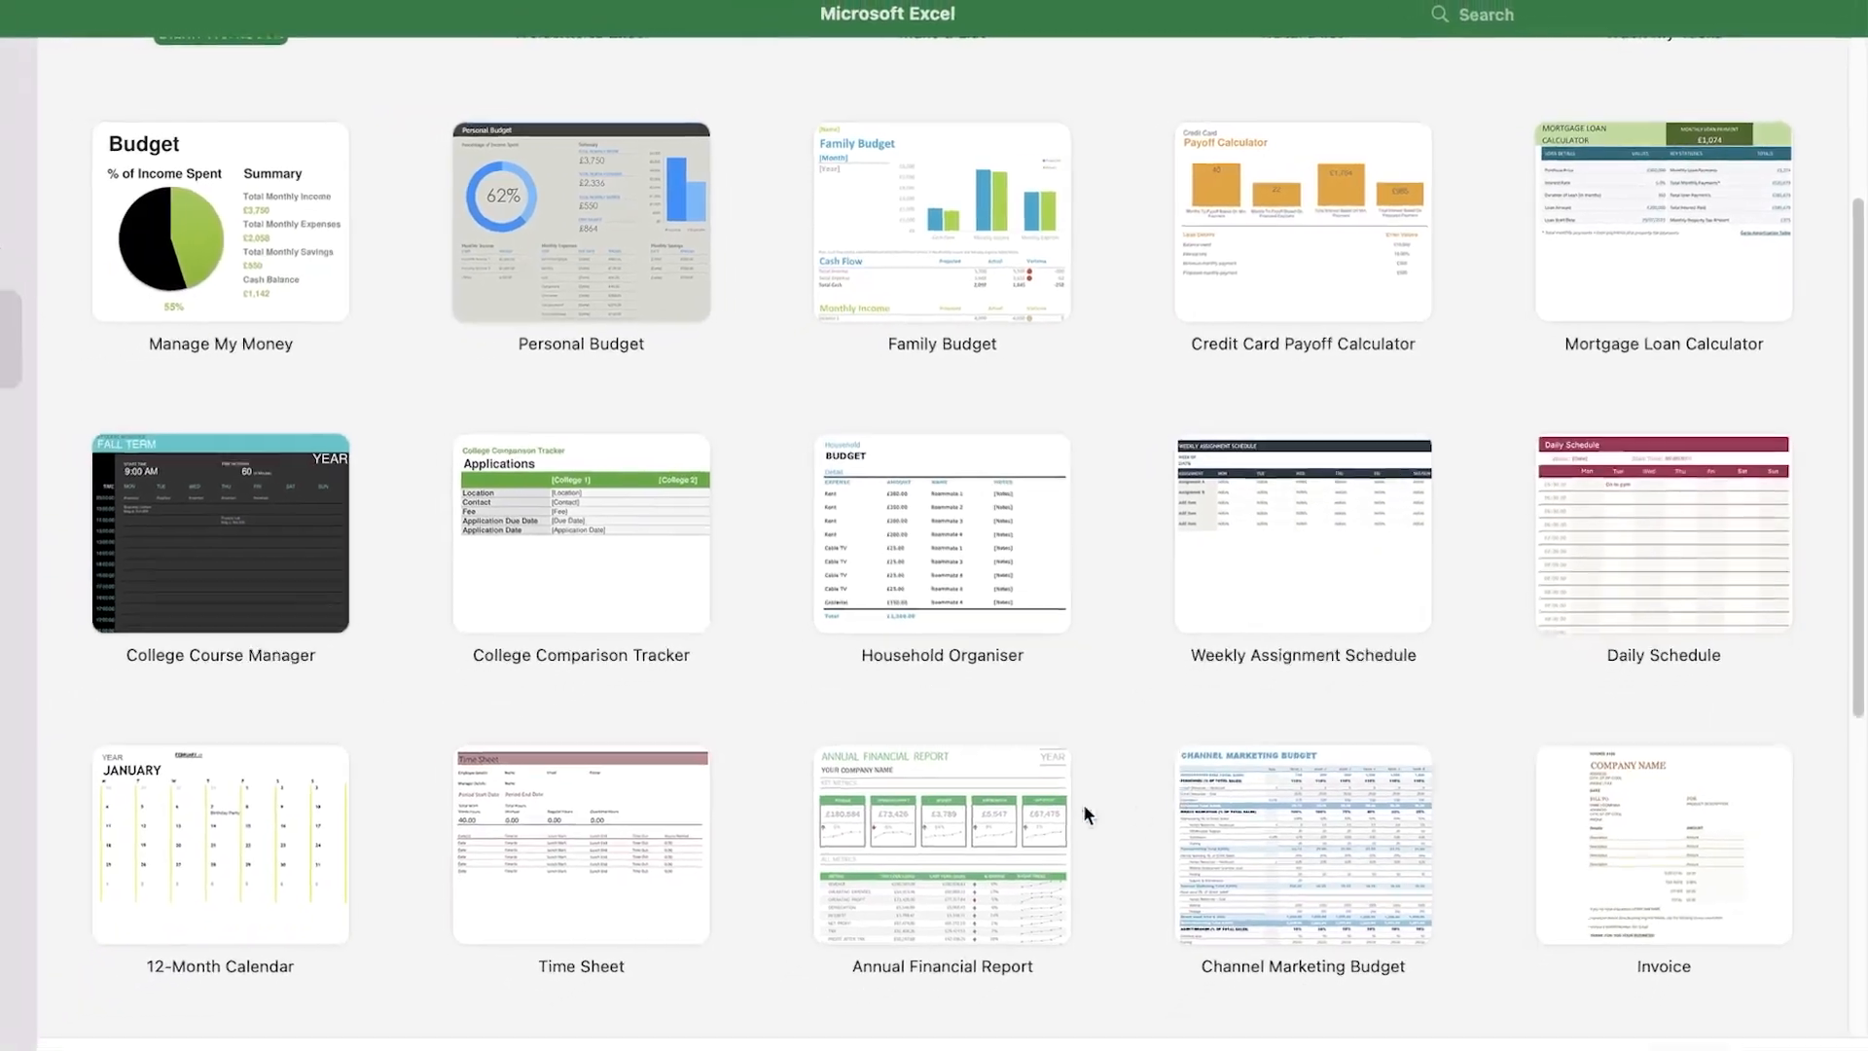
{"action": "scroll", "coordinate": [563, 726], "scroll_direction": "down", "scroll_amount": 3}
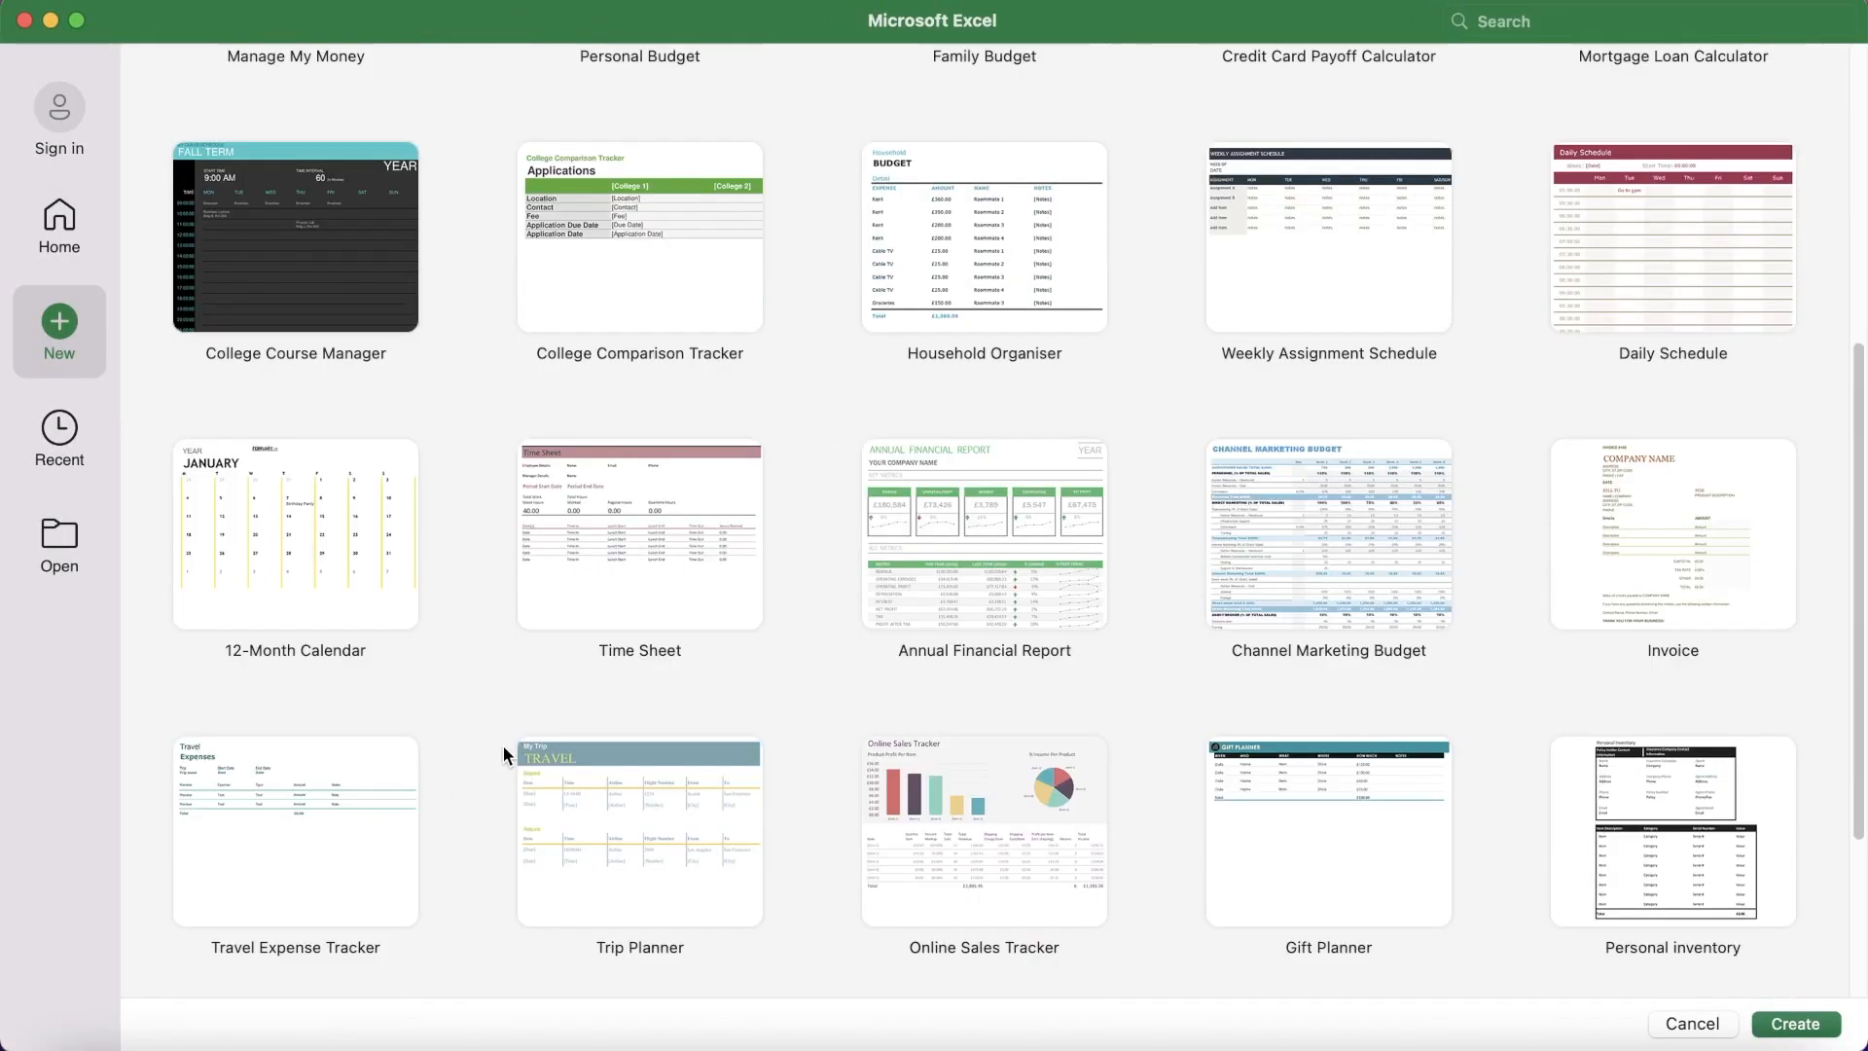
{"action": "scroll", "coordinate": [390, 762], "scroll_direction": "down", "scroll_amount": 2}
{"action": "double_click", "coordinate": [982, 650]}
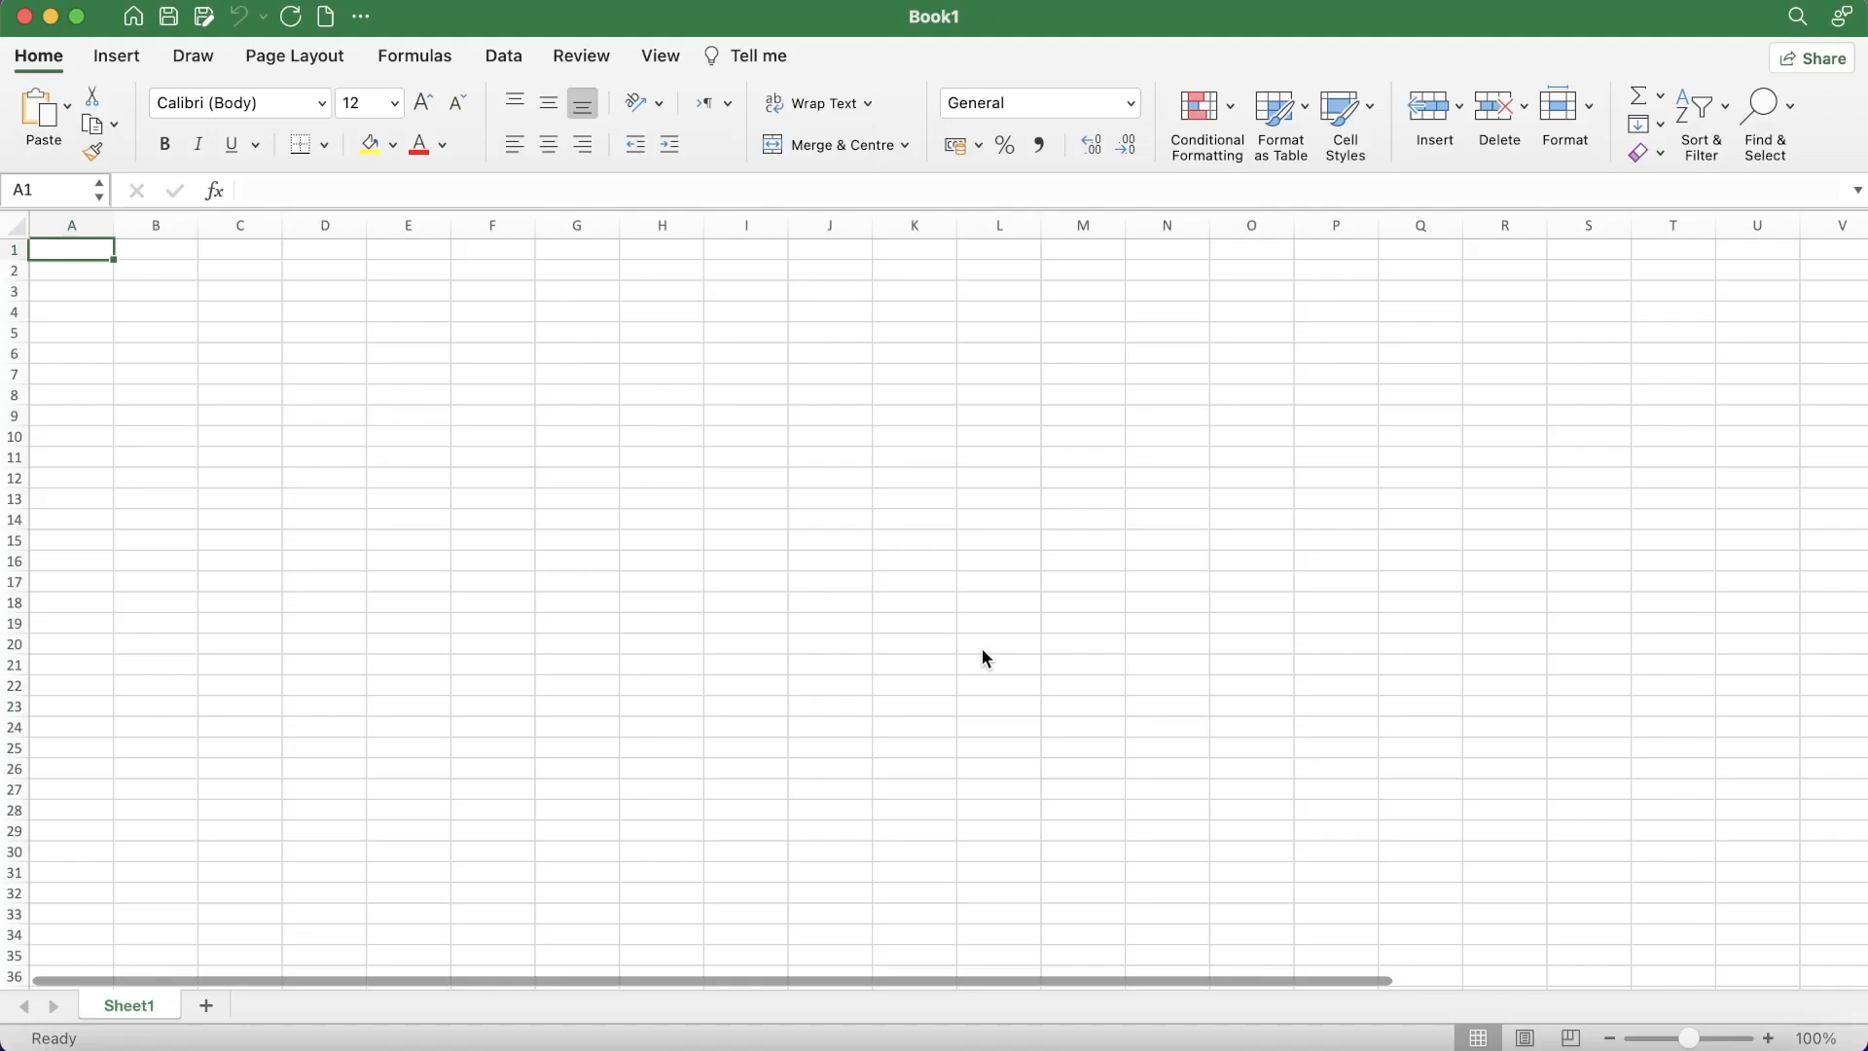
{"action": "scroll", "coordinate": [698, 580], "scroll_direction": "down", "scroll_amount": 3}
{"action": "scroll", "coordinate": [1443, 592], "scroll_direction": "down", "scroll_amount": 3}
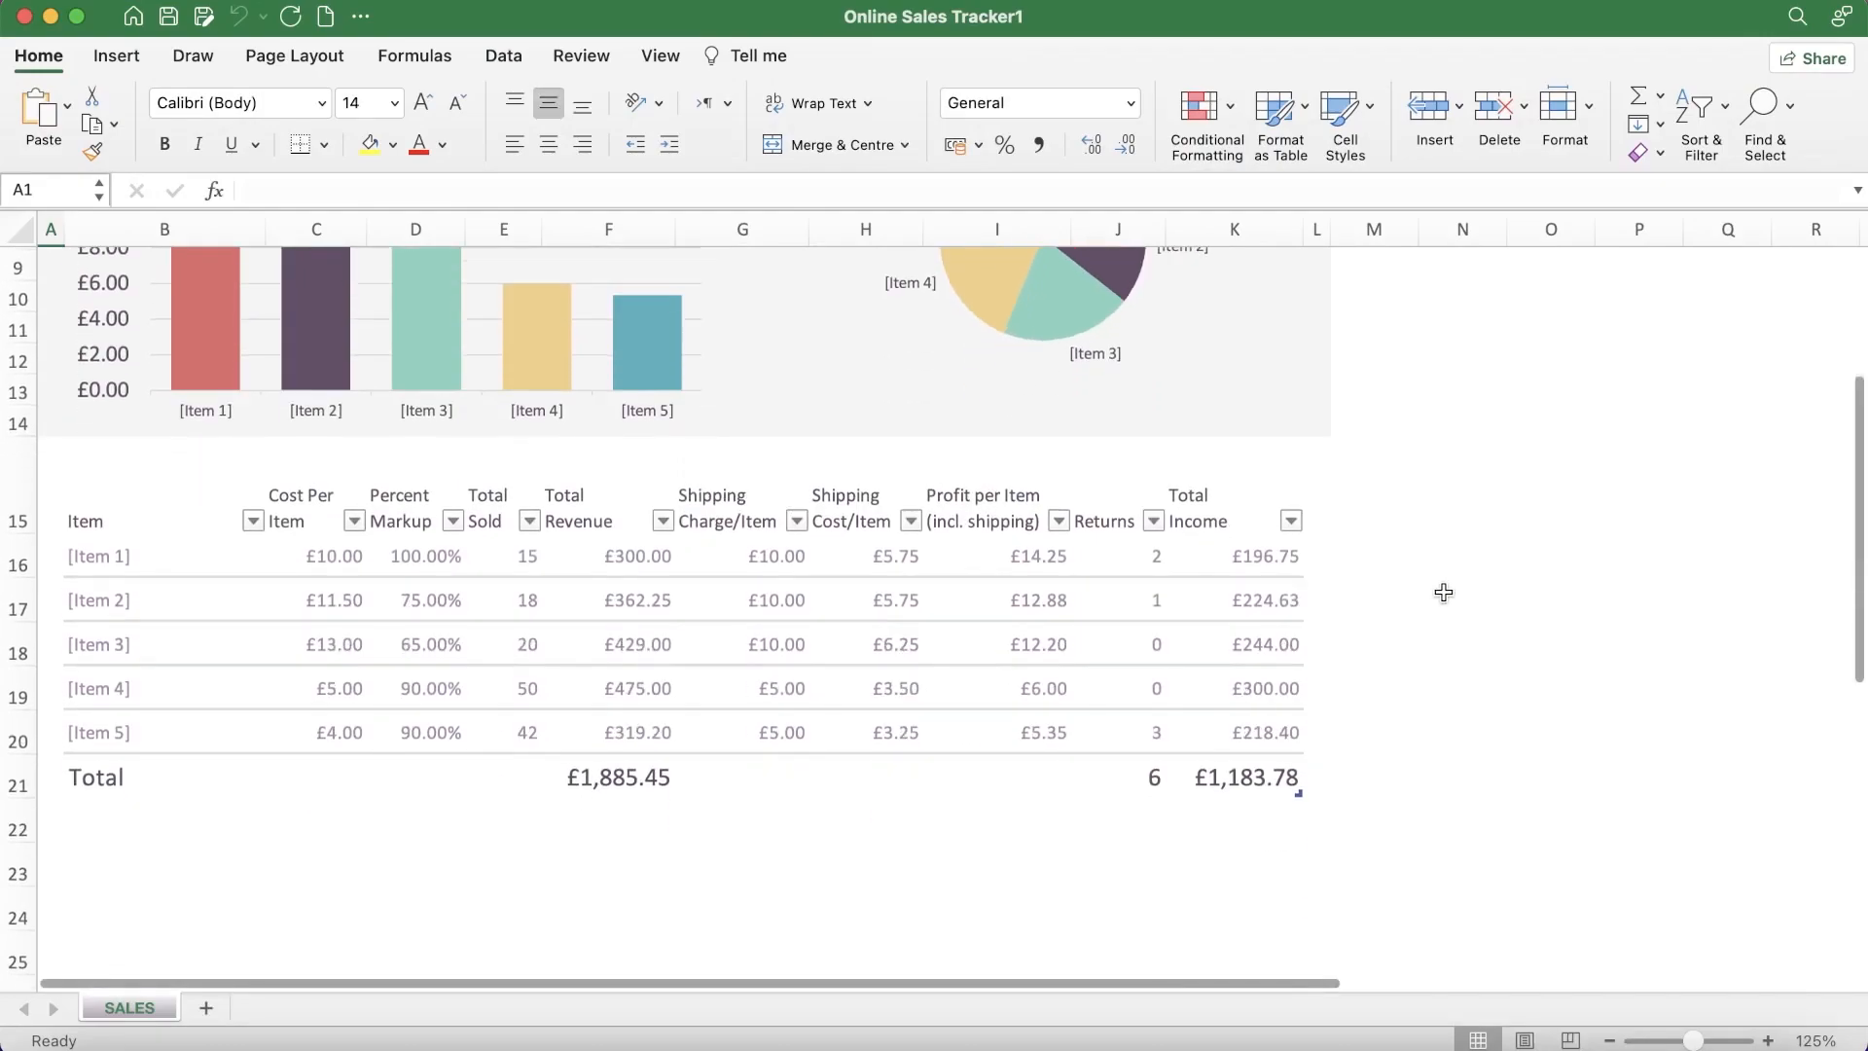
- Enter the formula =(b15,c15) in cell N15 beside the sales table
{"action": "left_click", "coordinate": [462, 446]}
{"action": "left_click", "coordinate": [1449, 416]}
{"action": "left_click", "coordinate": [1324, 401]}
{"action": "left_click", "coordinate": [1463, 414]}
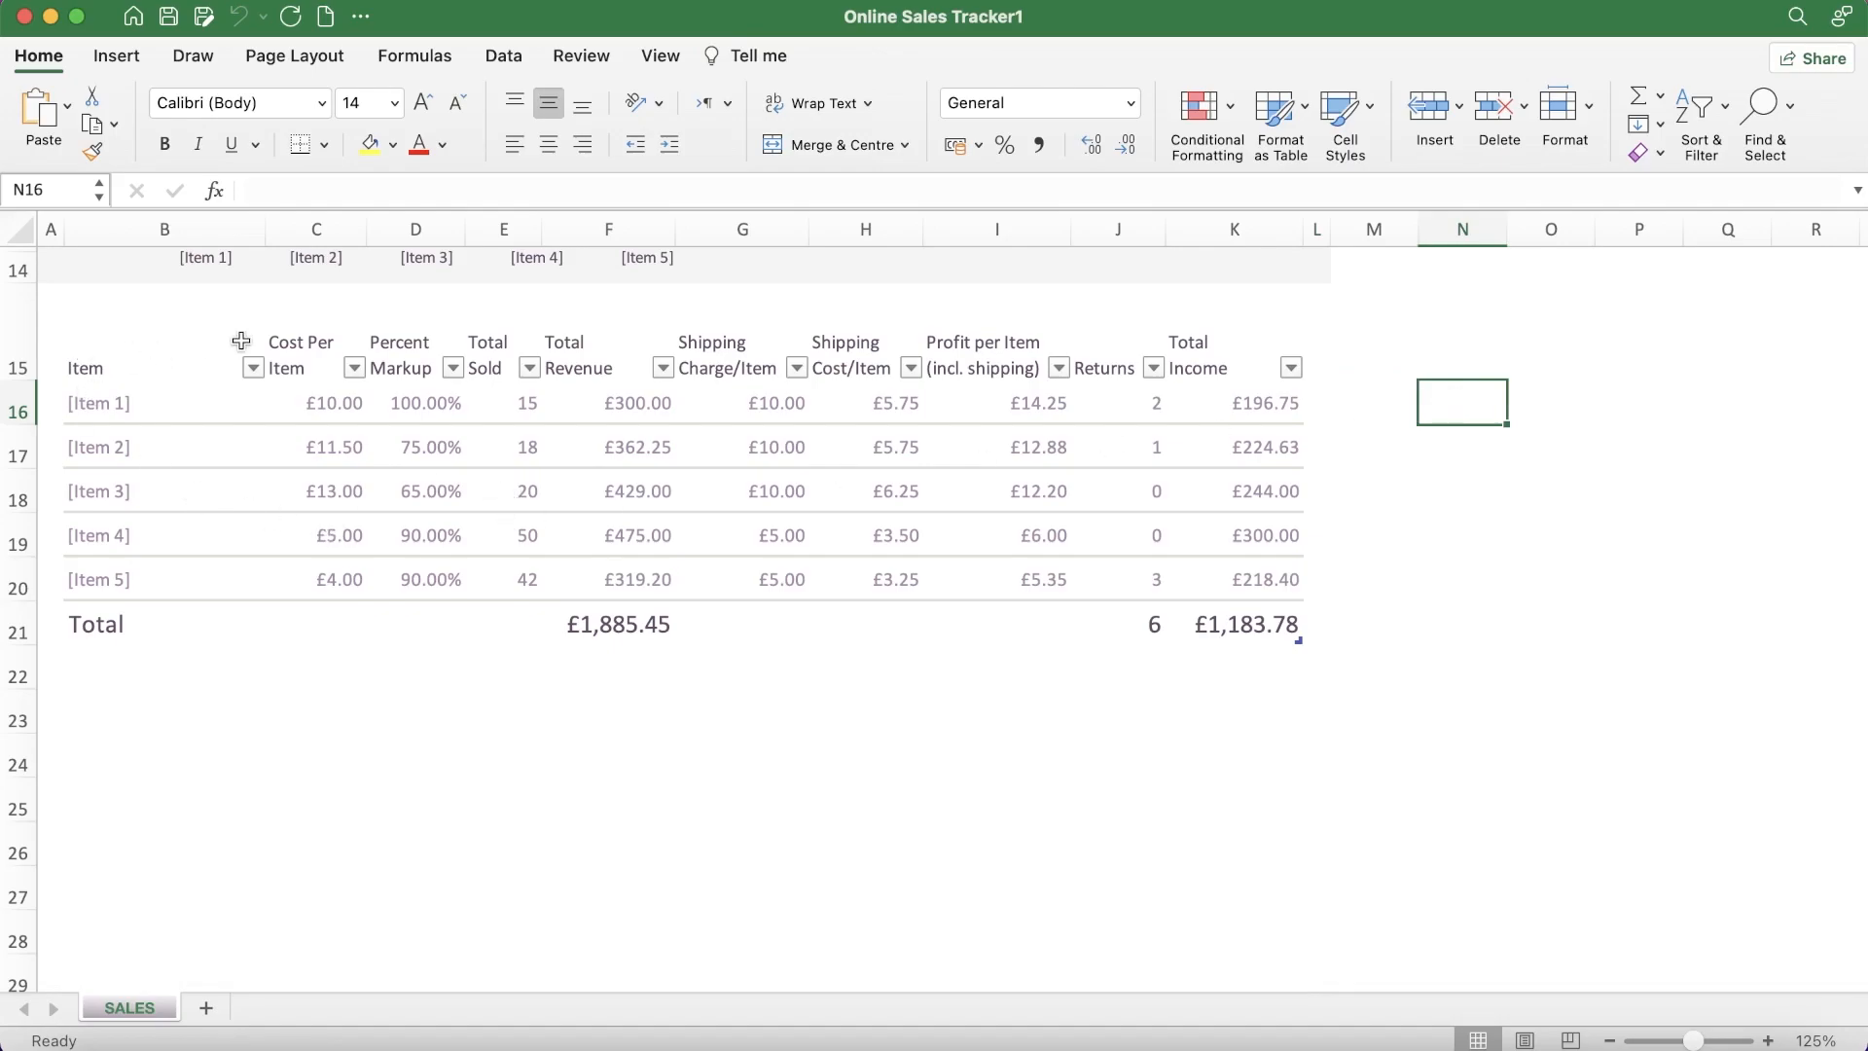
{"action": "left_click", "coordinate": [1456, 363]}
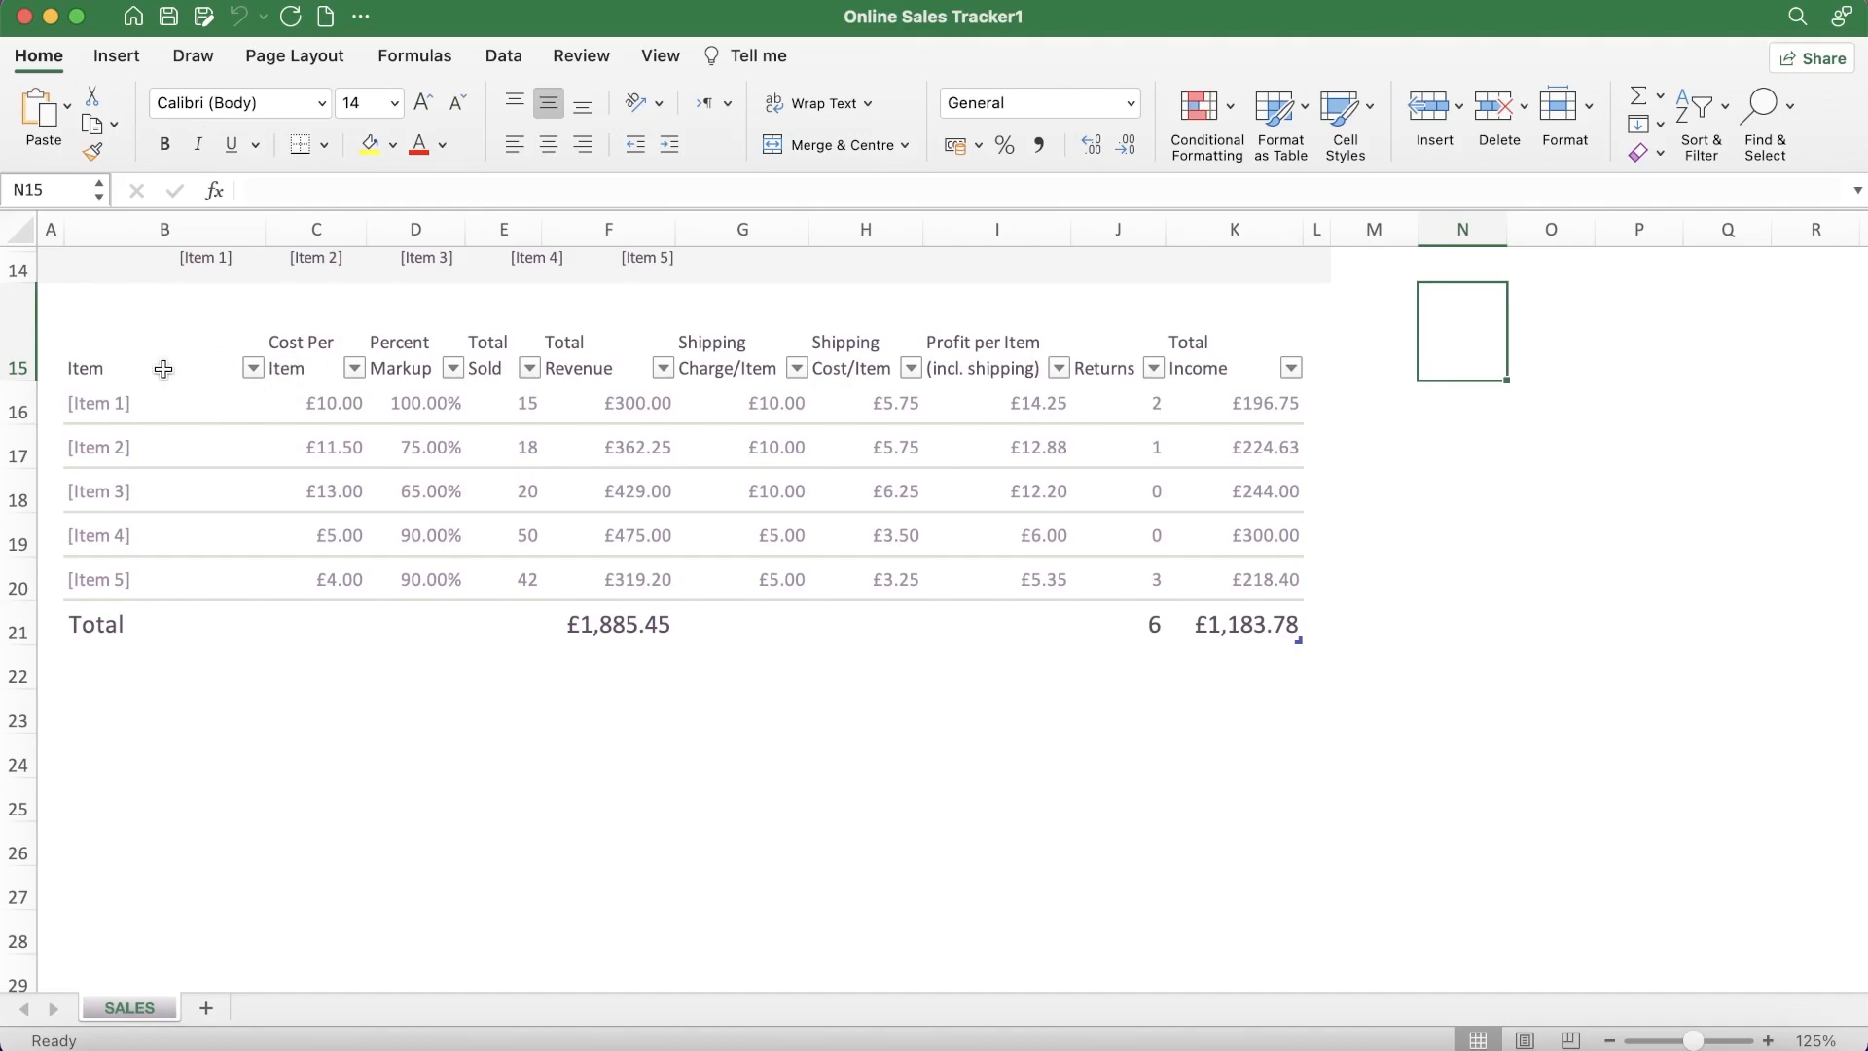
{"action": "left_click", "coordinate": [760, 193]}
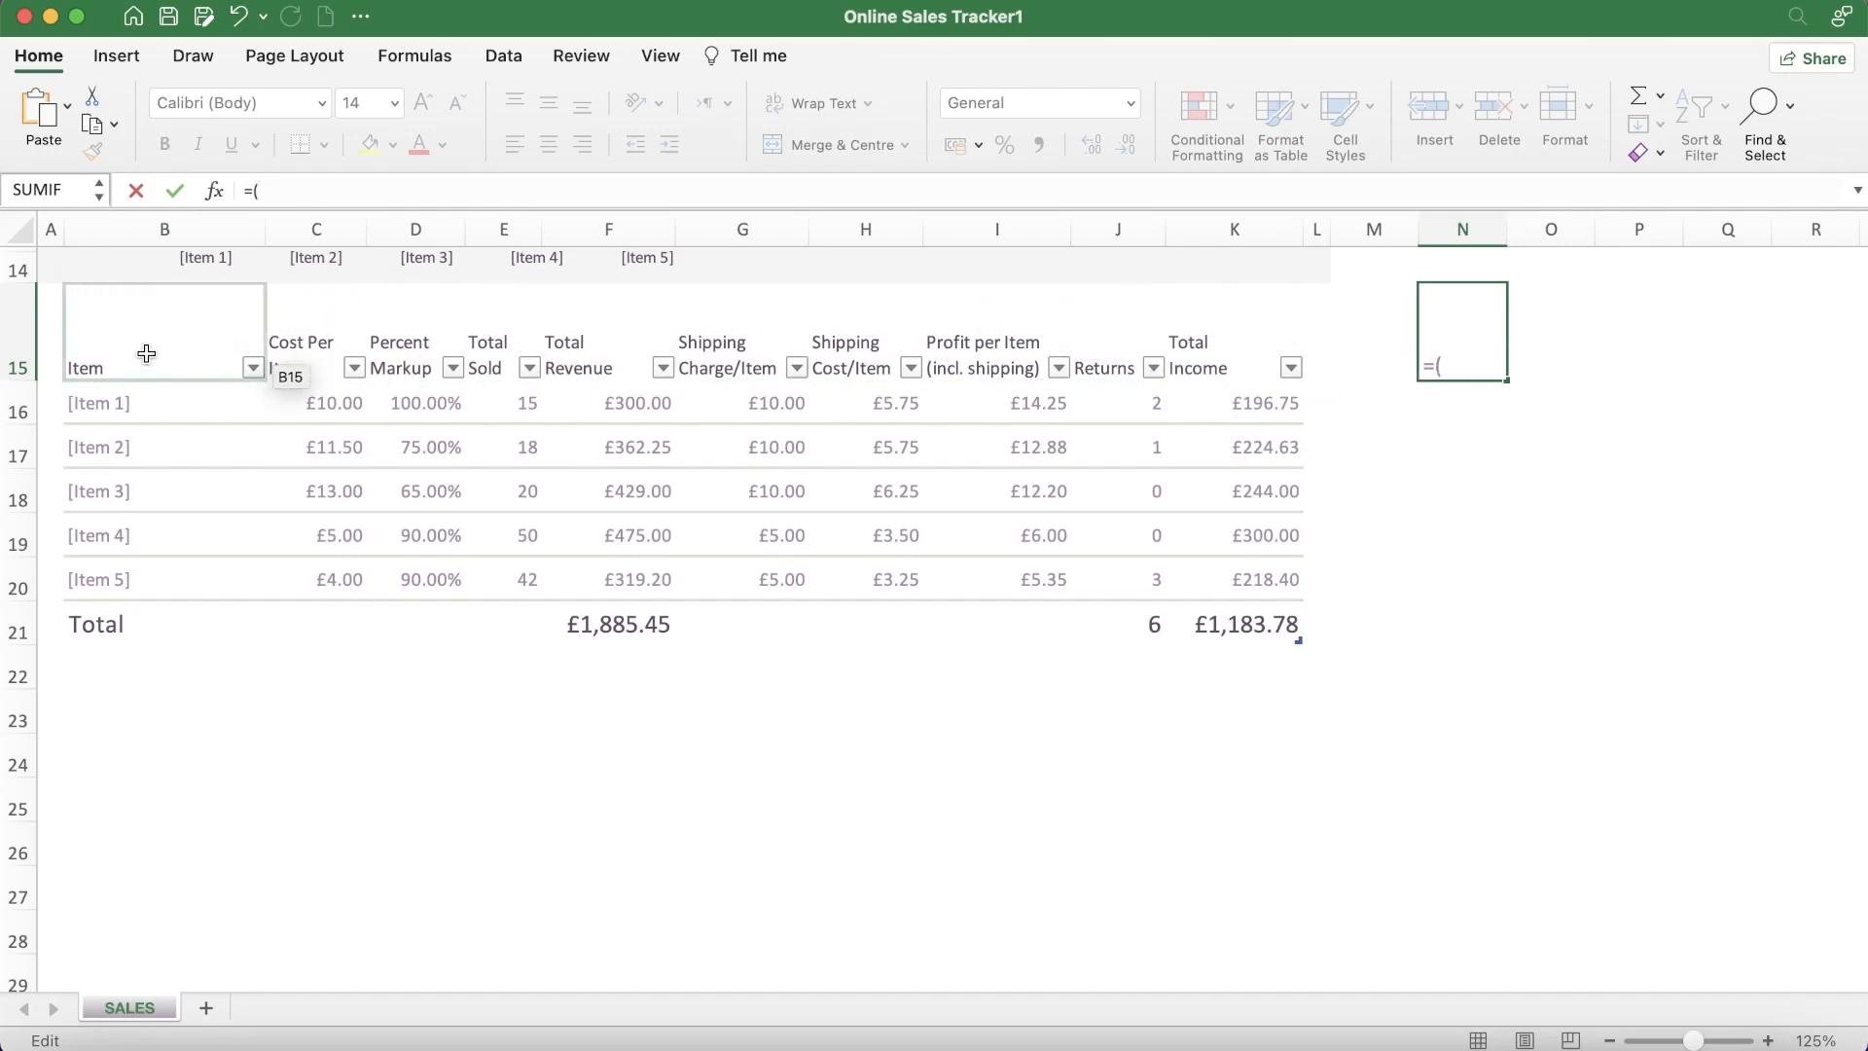
{"action": "type", "text": "b15"}
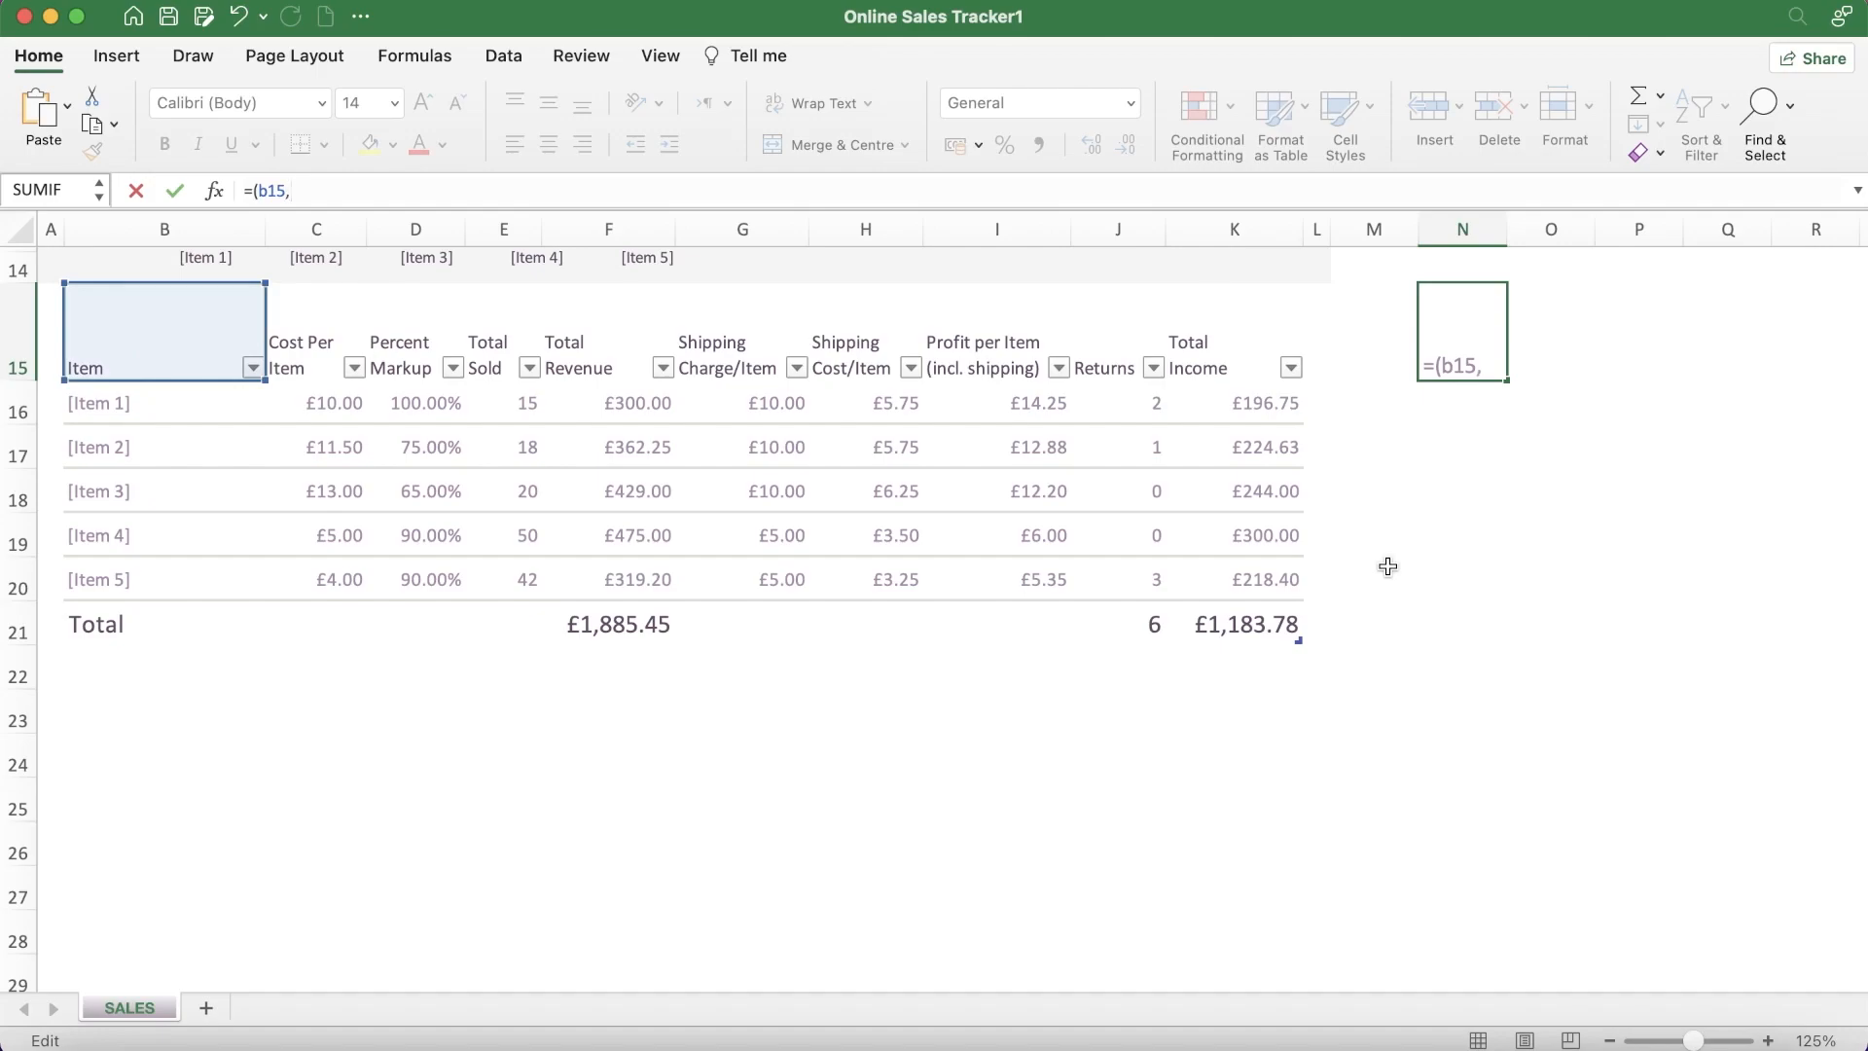
{"action": "type", "text": ",c15"}
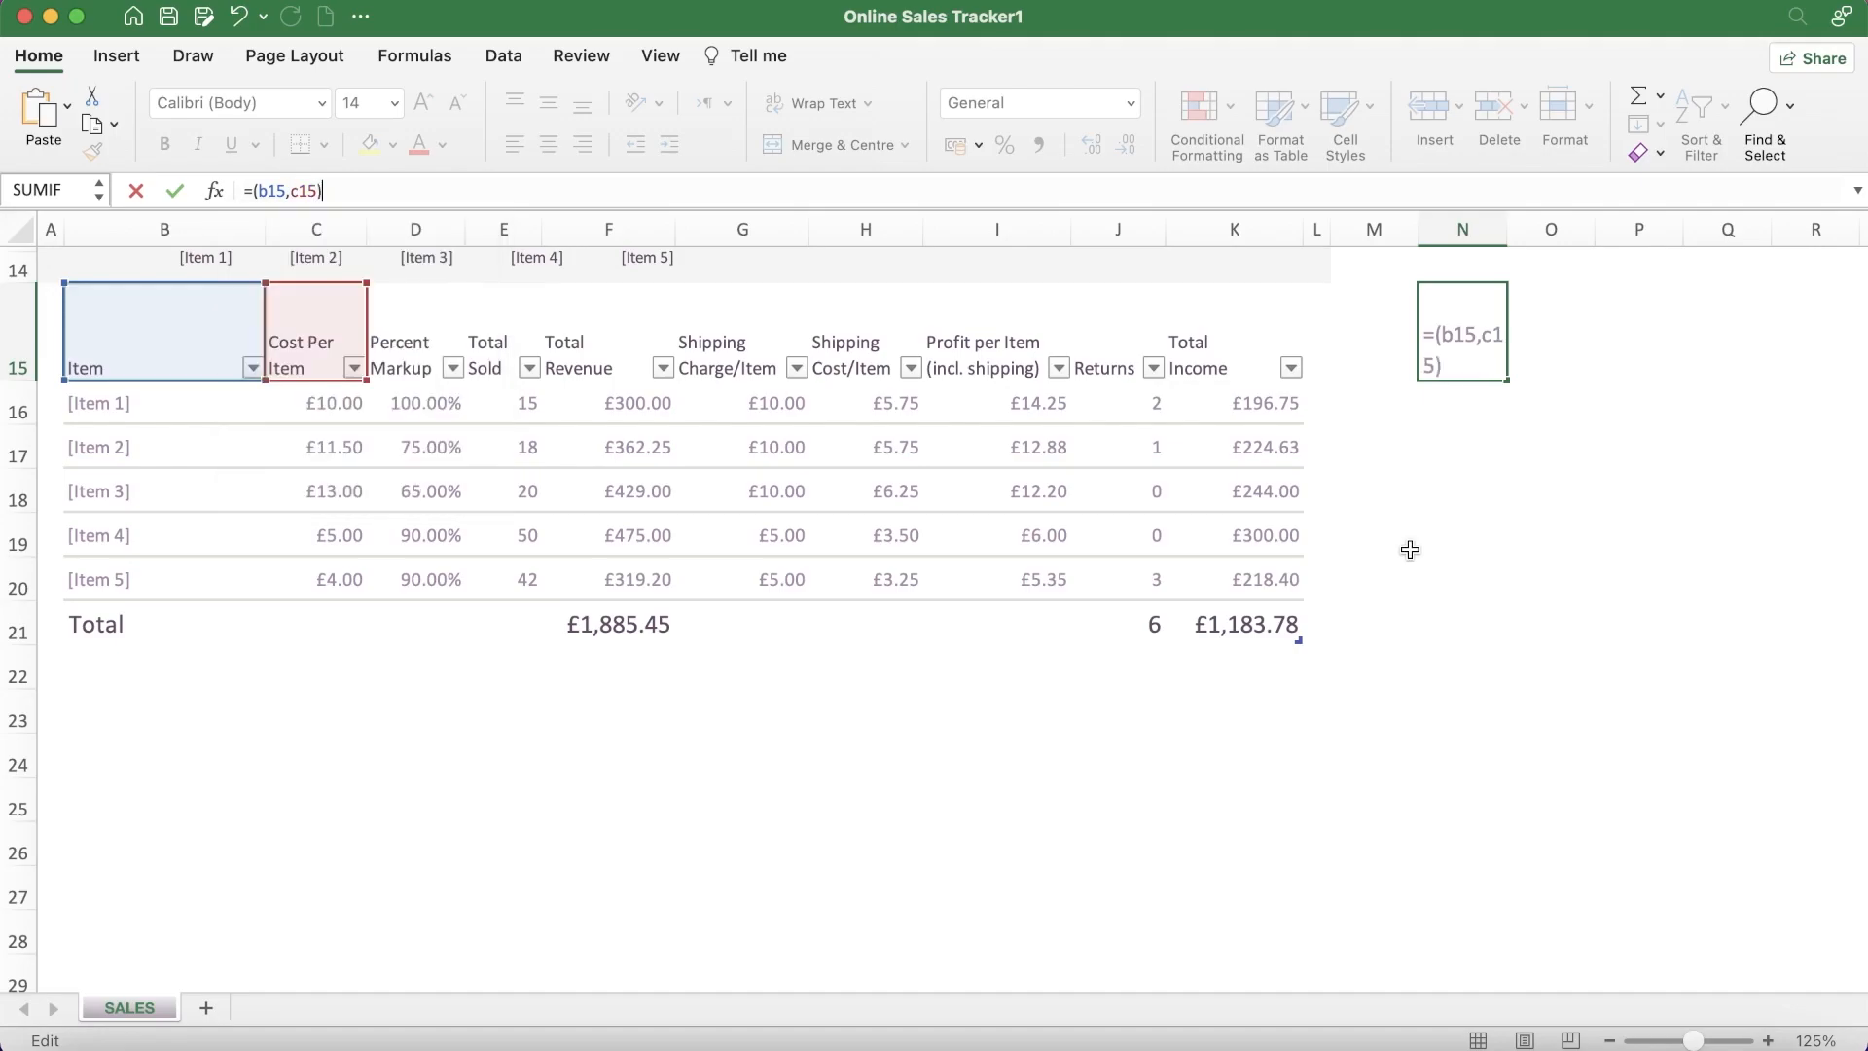
{"action": "key", "text": "Return"}
- Check the error options offered for the formula in cell N15
{"action": "left_click", "coordinate": [1457, 265]}
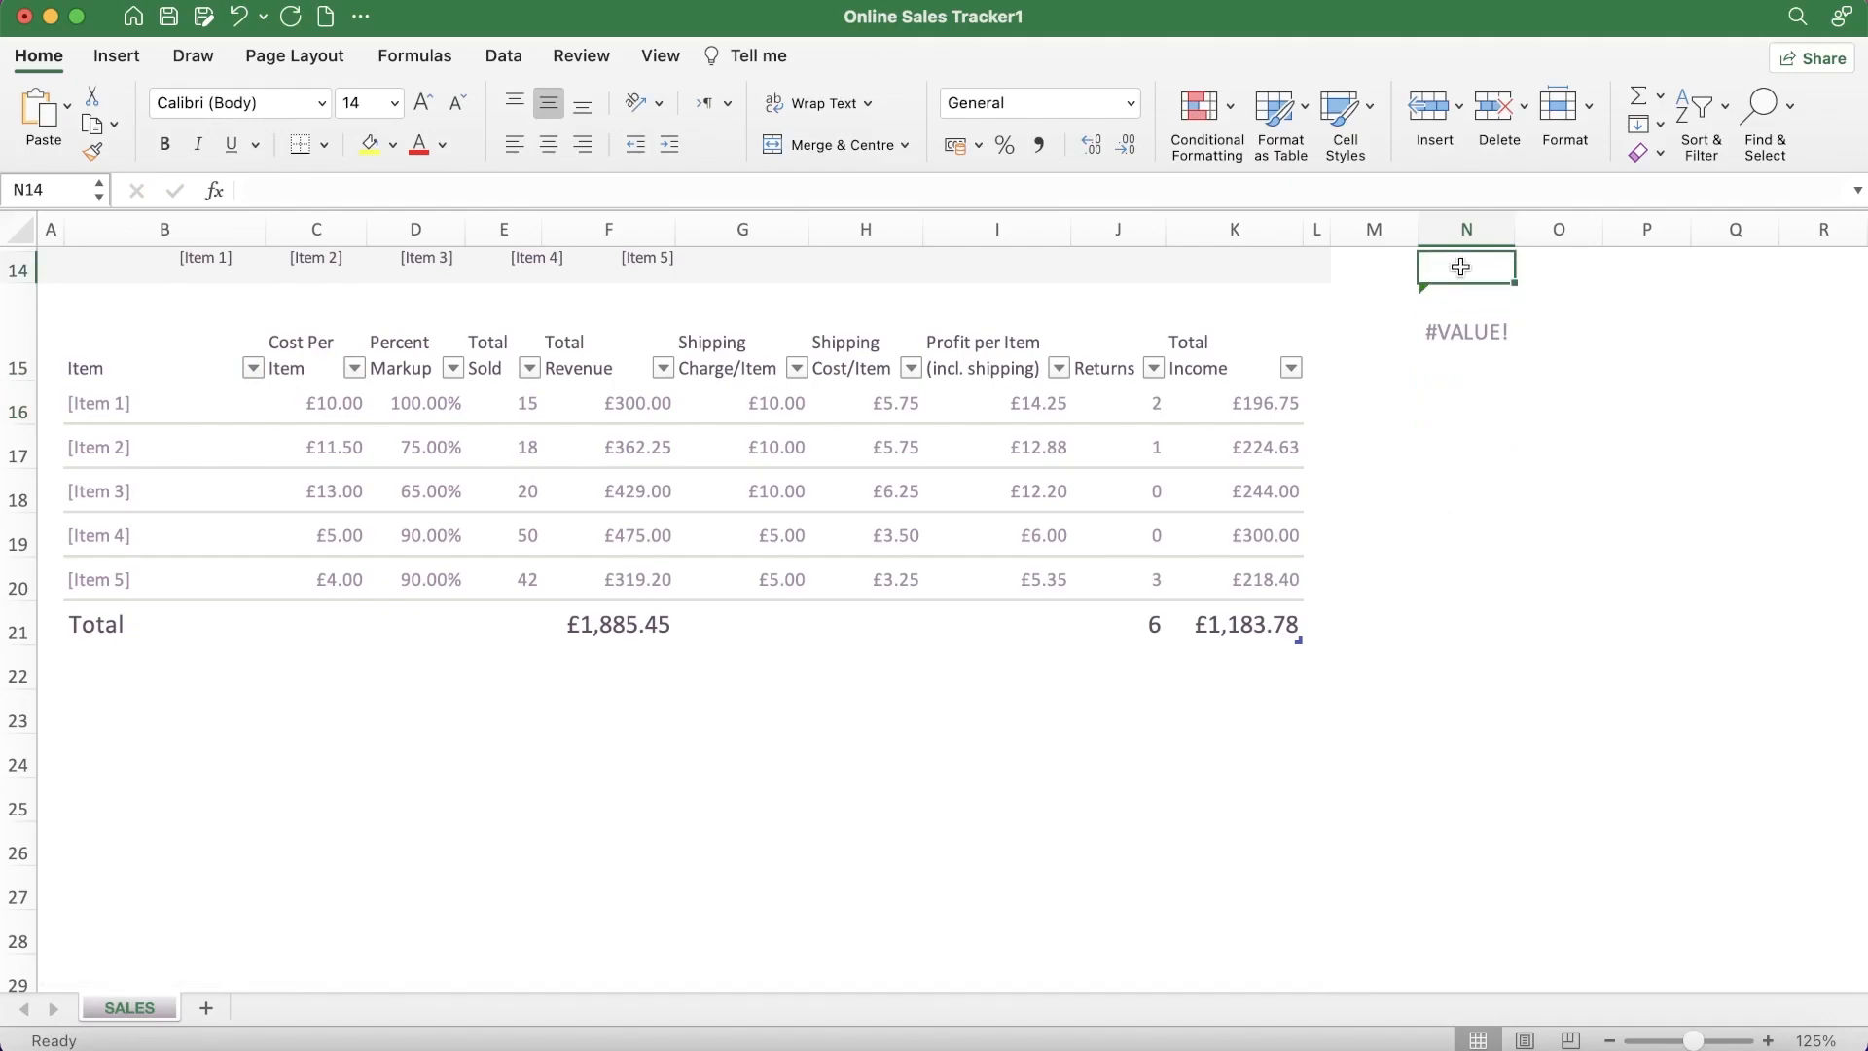
{"action": "left_click", "coordinate": [1439, 332]}
{"action": "left_click", "coordinate": [1375, 297]}
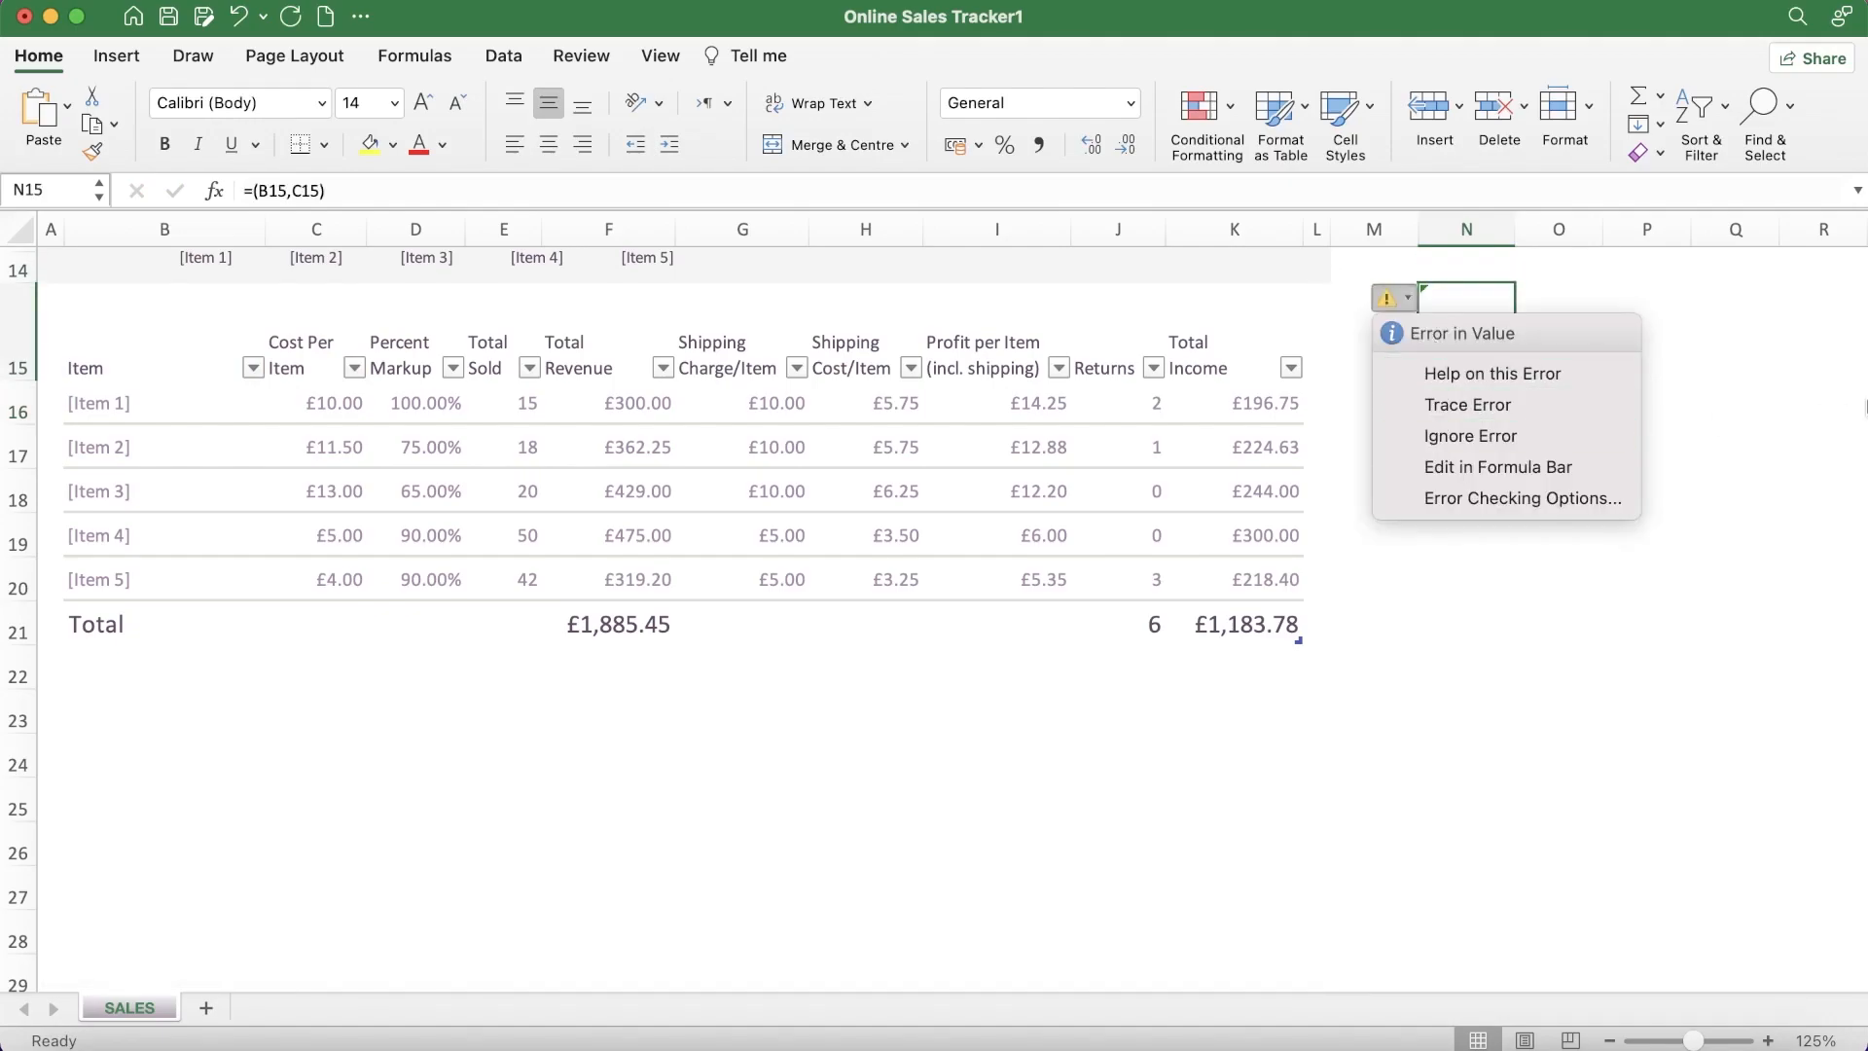
{"action": "left_click", "coordinate": [1864, 408]}
{"action": "left_click_drag", "start_coordinate": [1467, 322], "coordinate": [1467, 430]}
{"action": "left_click", "coordinate": [1693, 504]}
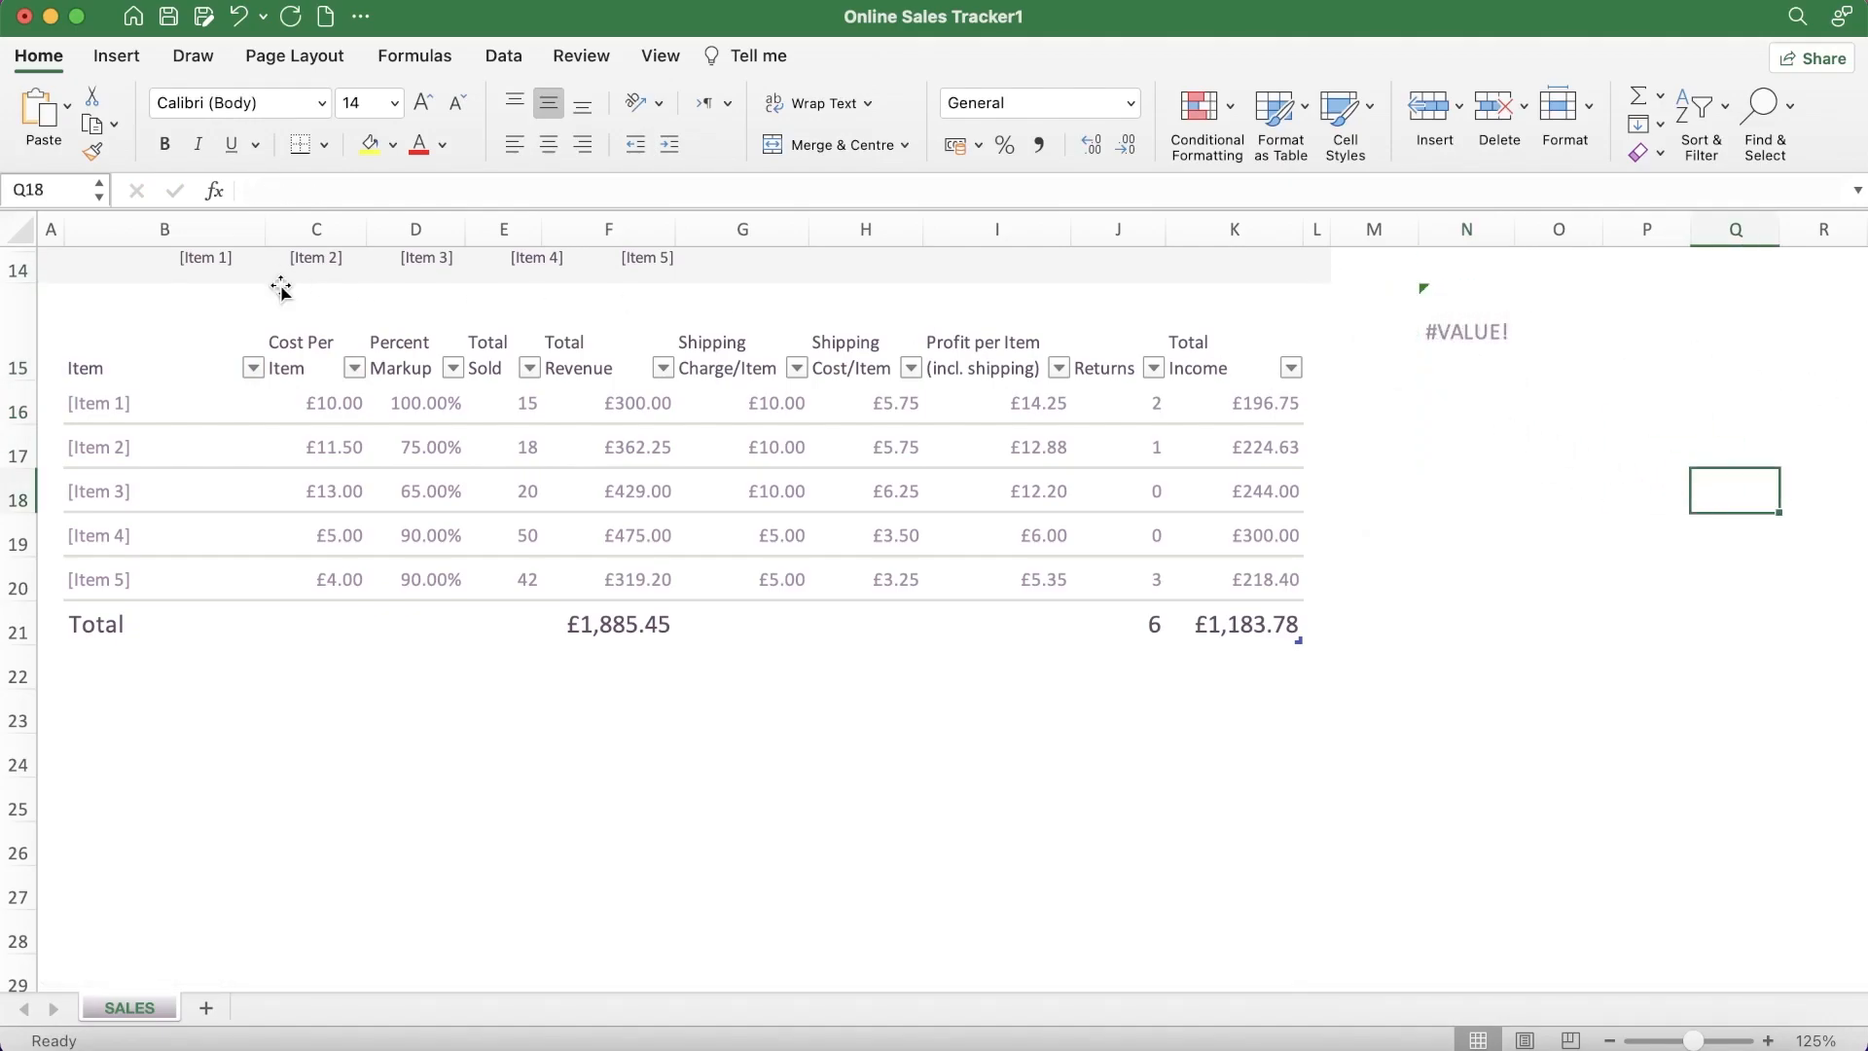
- Create a new blank workbook and enlarge its window to fill the screen
{"action": "left_click", "coordinate": [133, 20]}
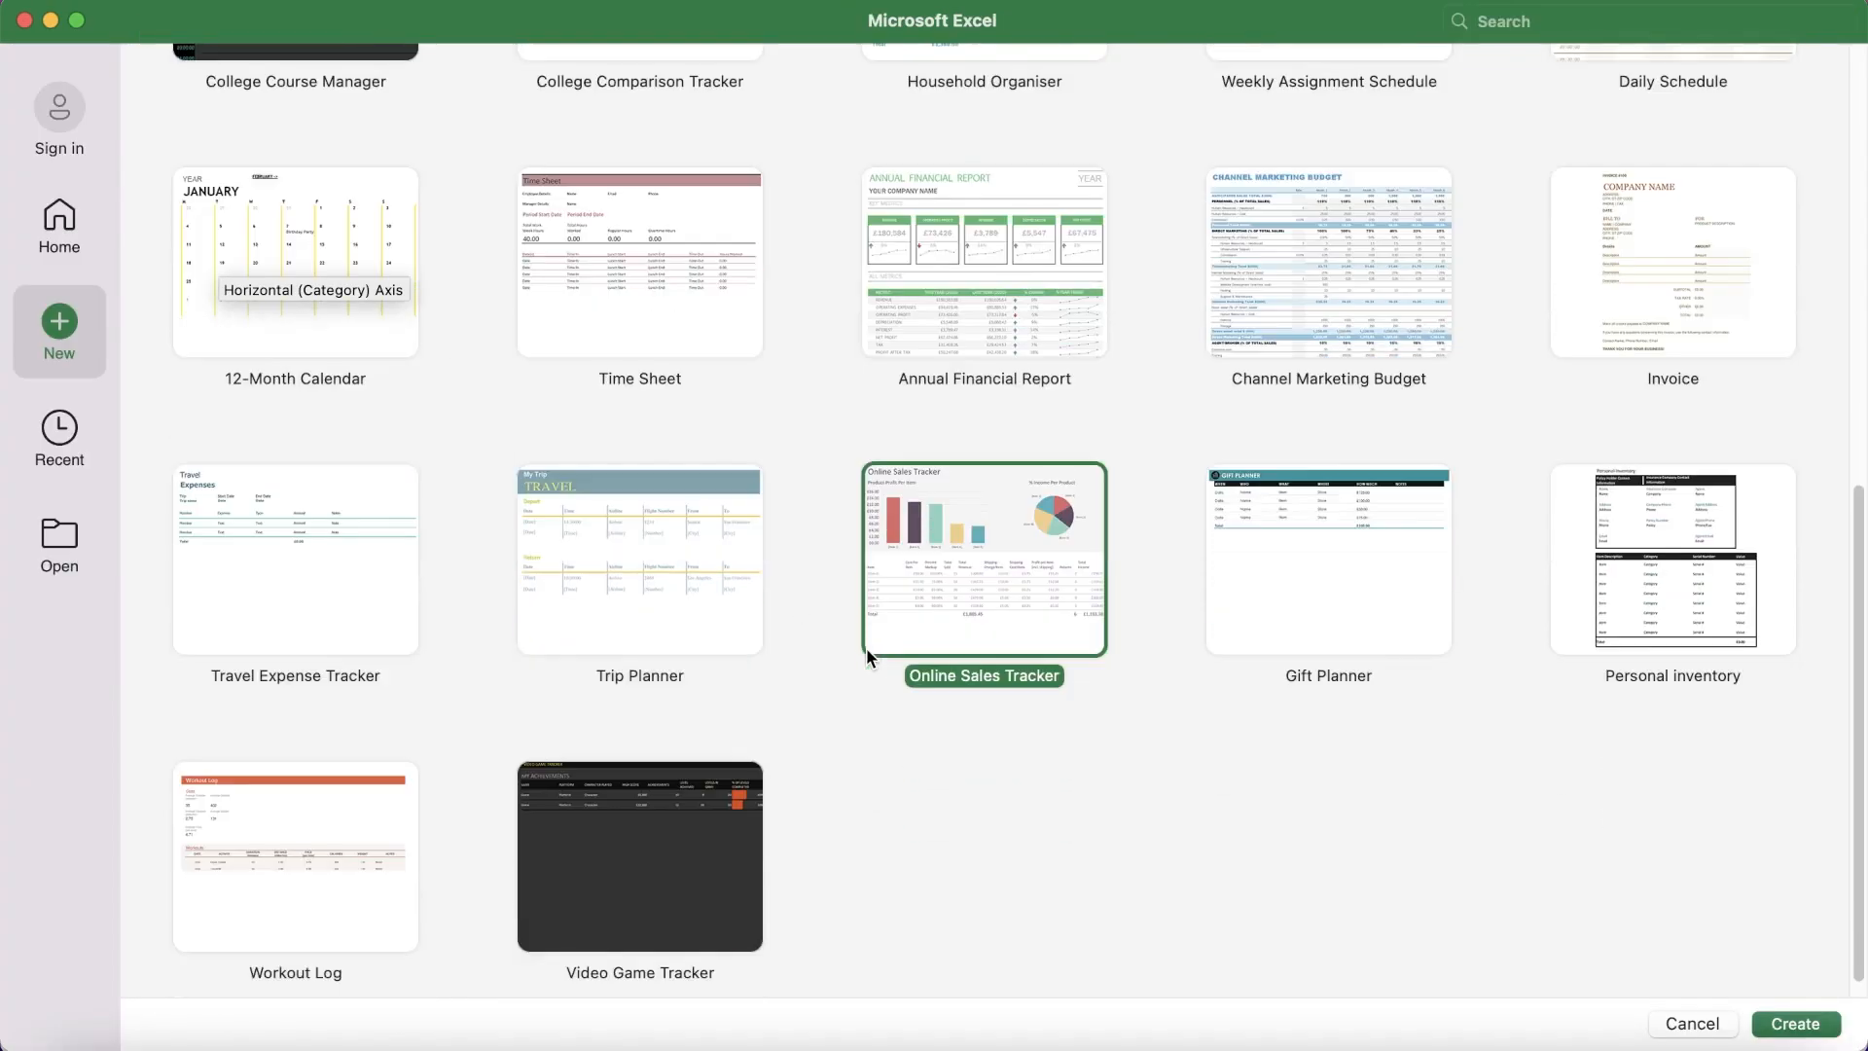
{"action": "scroll", "coordinate": [675, 487], "scroll_direction": "up", "scroll_amount": 10}
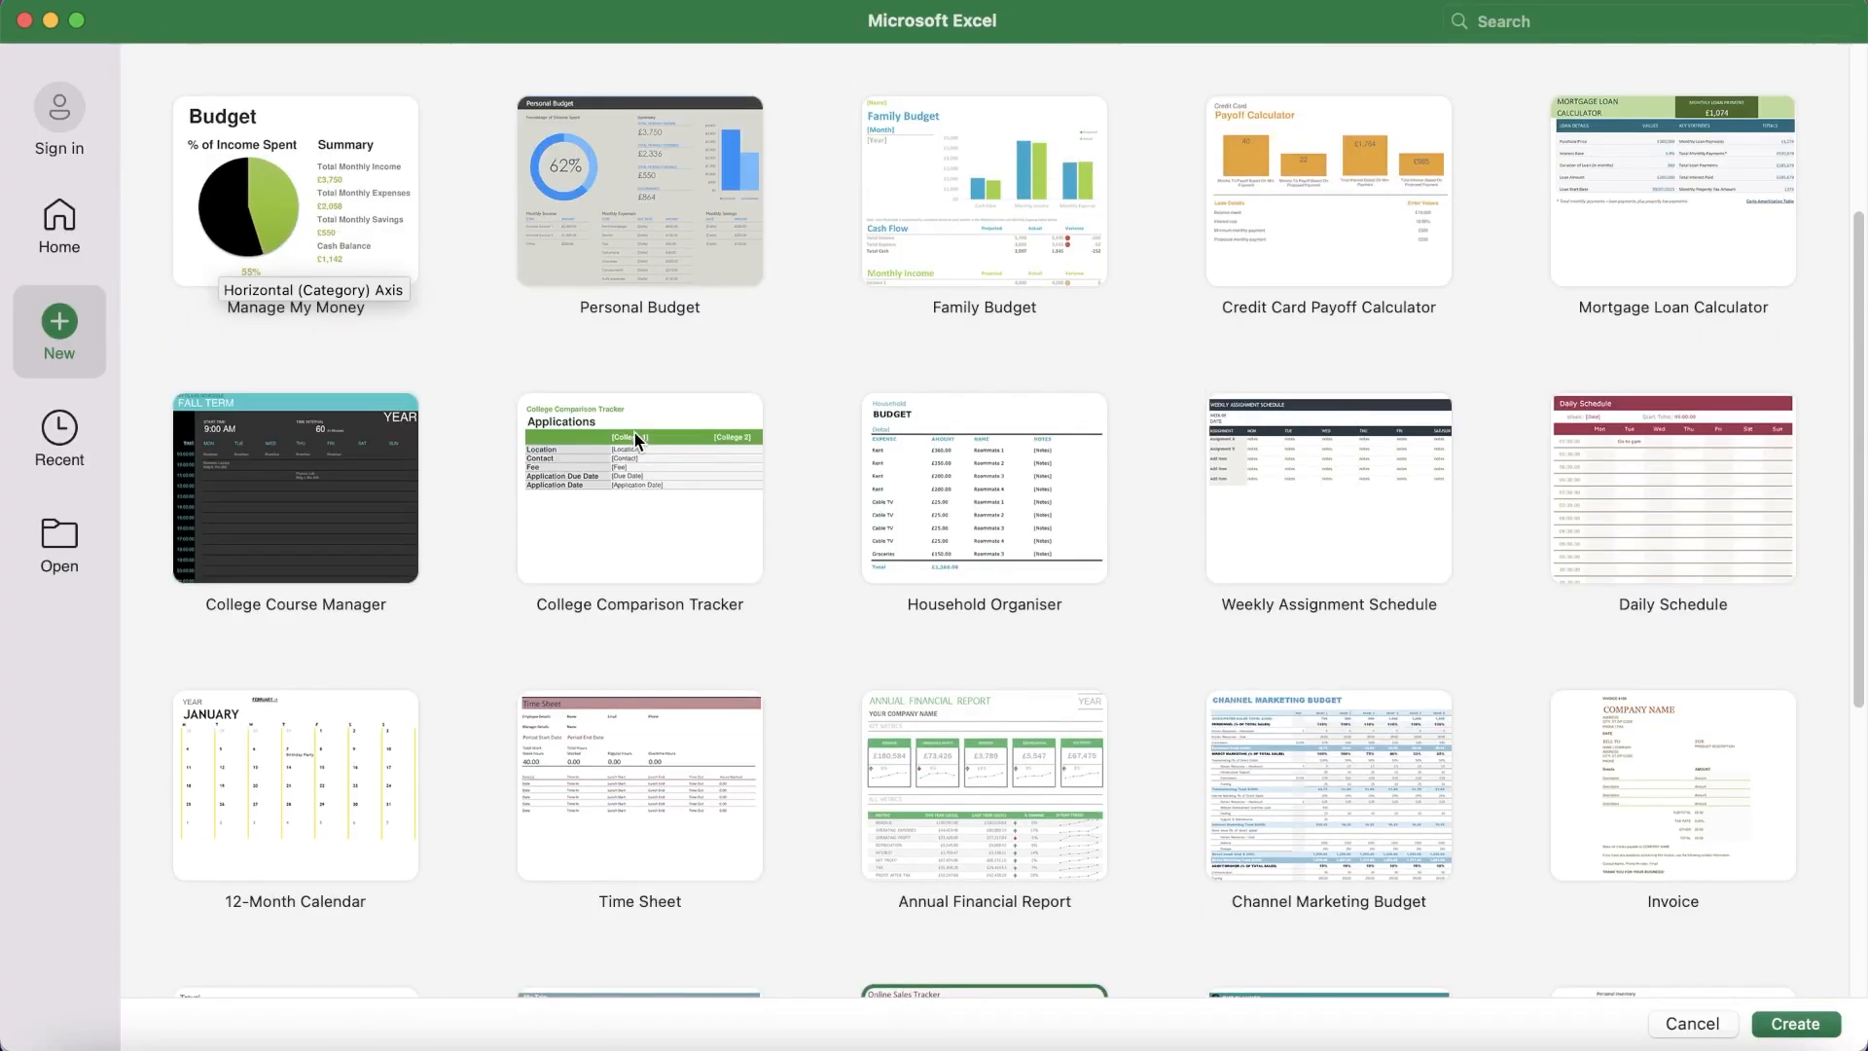
{"action": "scroll", "coordinate": [633, 430], "scroll_direction": "up", "scroll_amount": 5}
{"action": "left_click", "coordinate": [342, 278]}
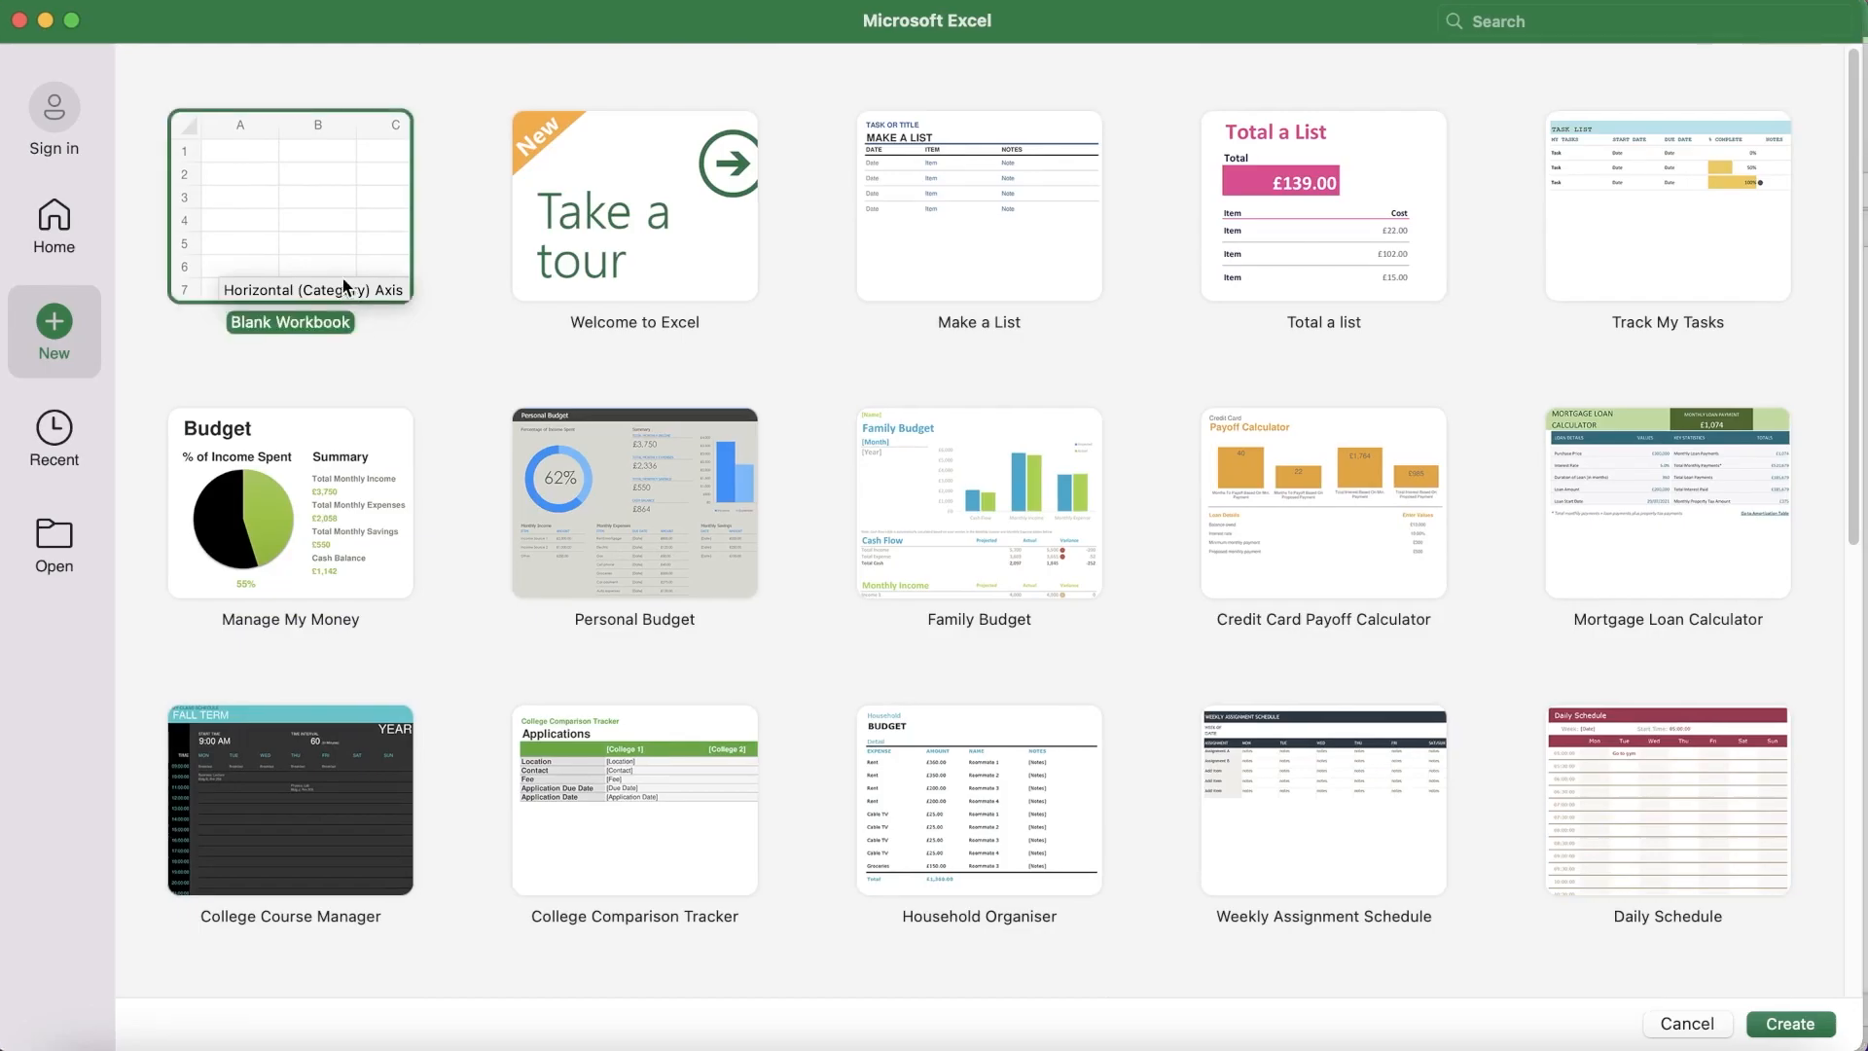
{"action": "double_click", "coordinate": [317, 199]}
{"action": "left_click_drag", "start_coordinate": [854, 88], "coordinate": [879, 24]}
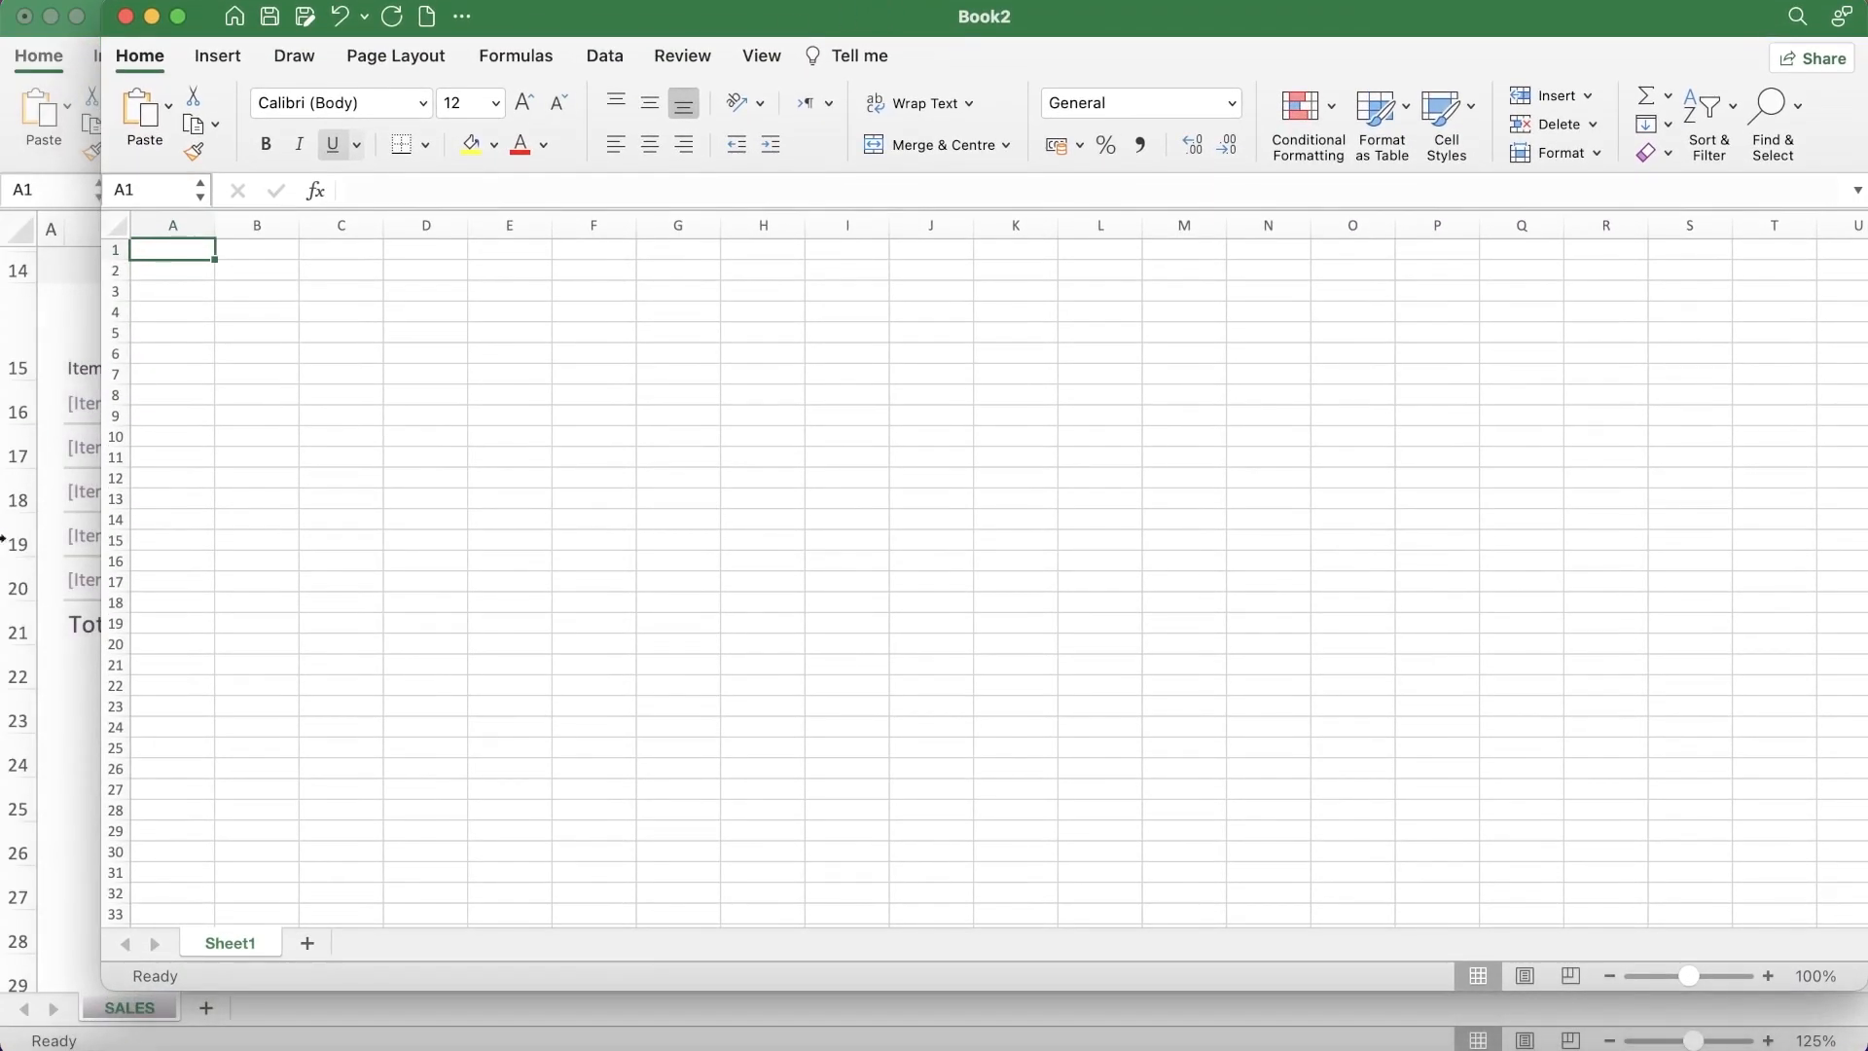
{"action": "left_click_drag", "start_coordinate": [109, 993], "coordinate": [2, 1048]}
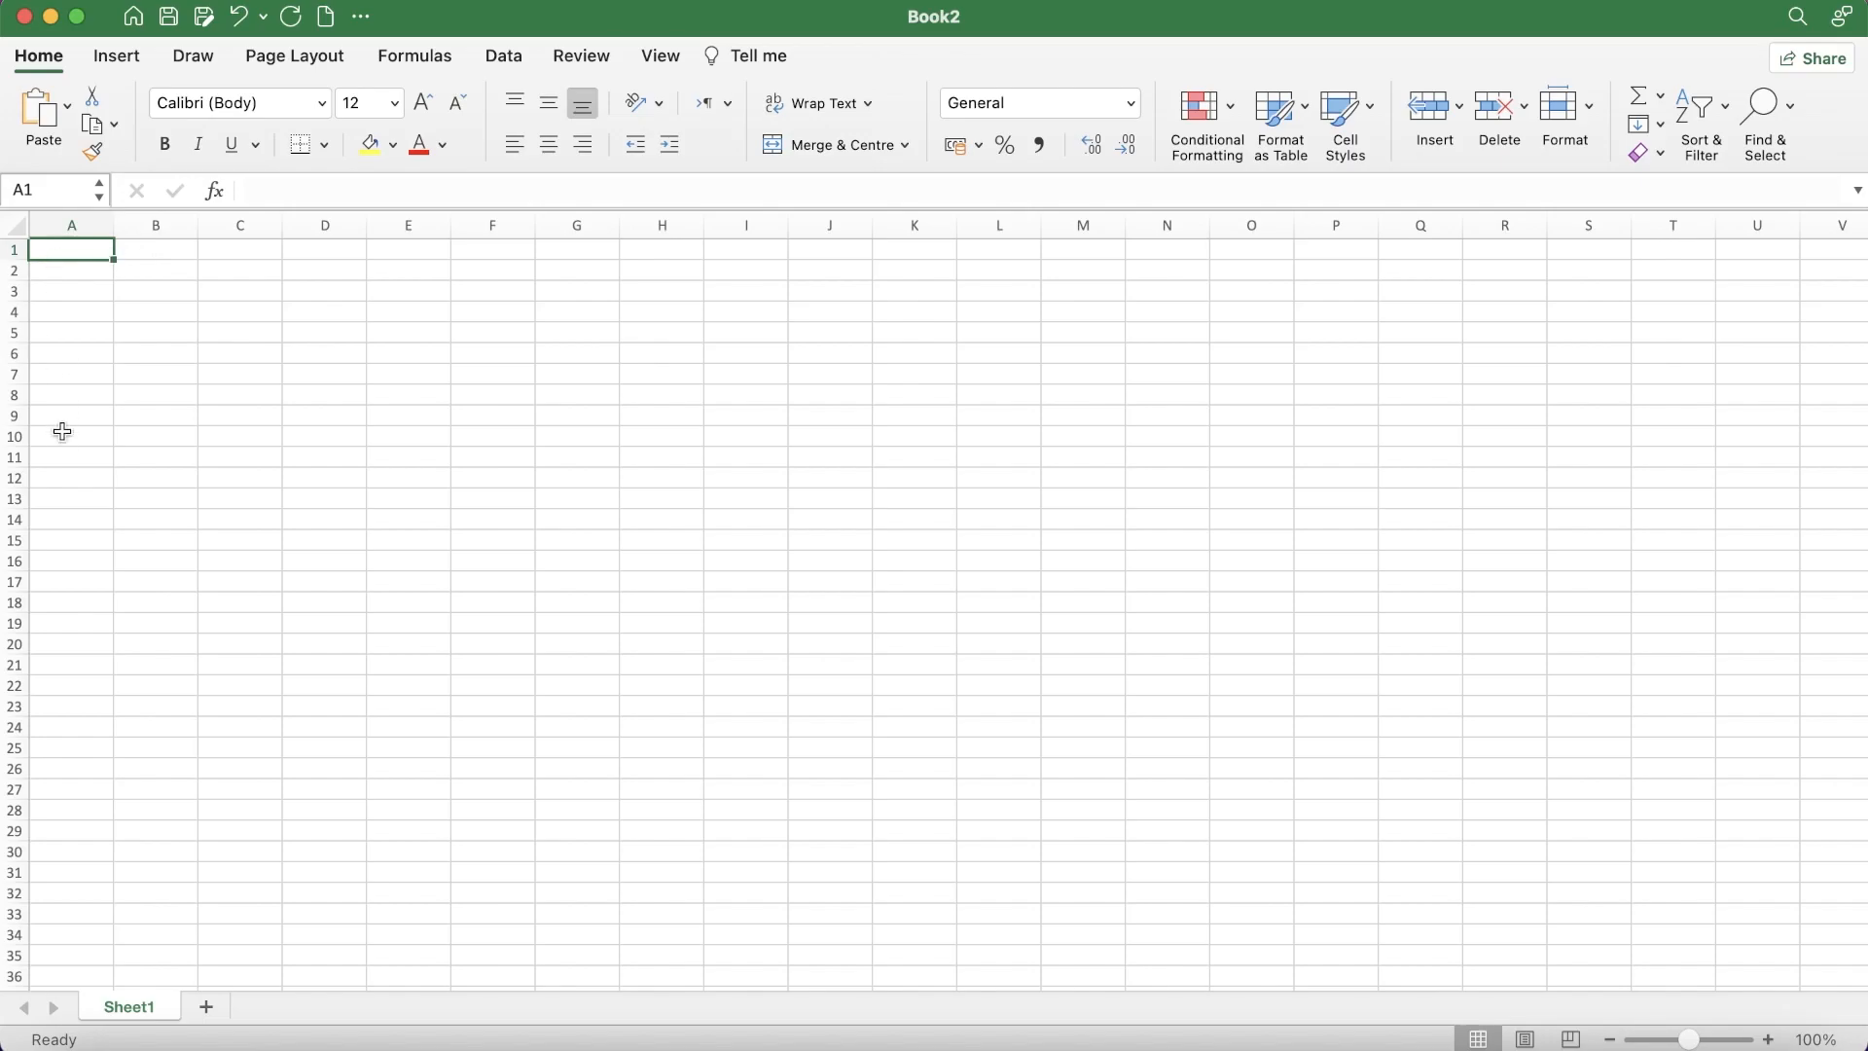
- Enter the headers "name" in A1 and "last name" in B1, and list four first names in A2:A5
{"action": "type", "text": "name"}
{"action": "key", "text": "Tab"}
{"action": "type", "text": "last name"}
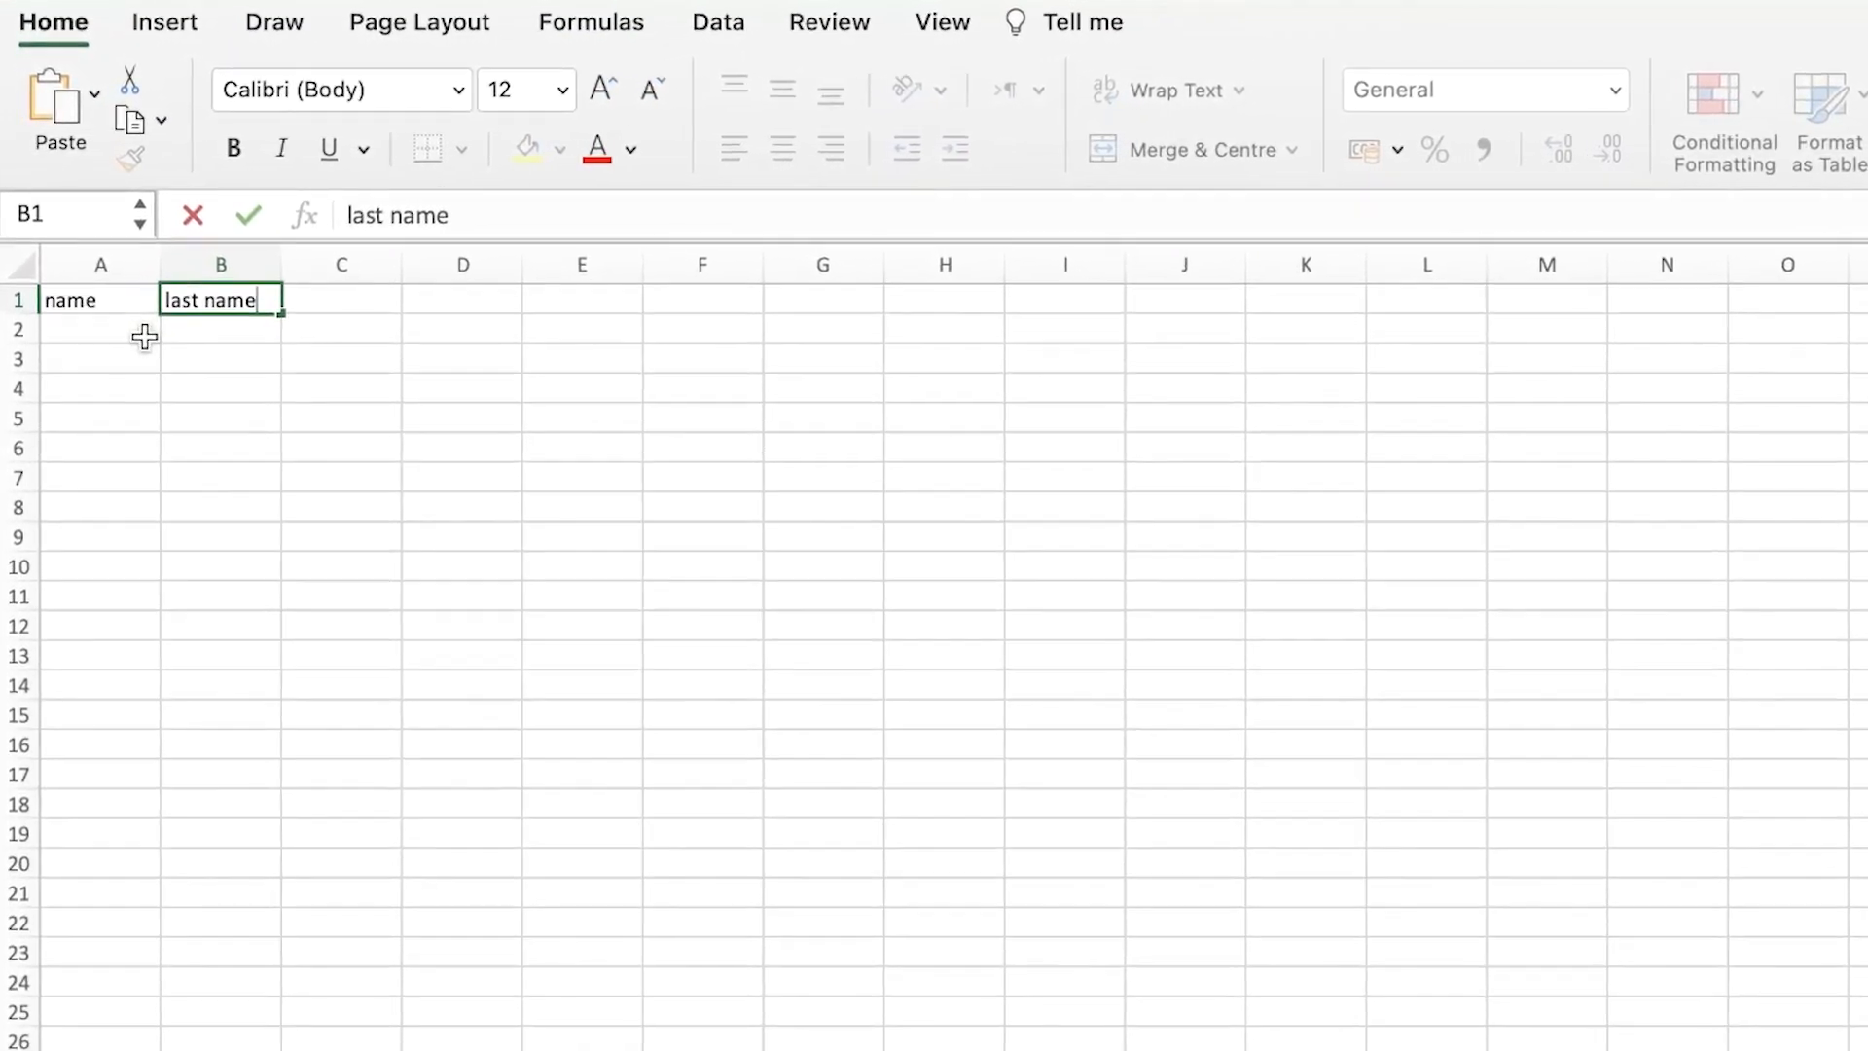
{"action": "key", "text": "Return"}
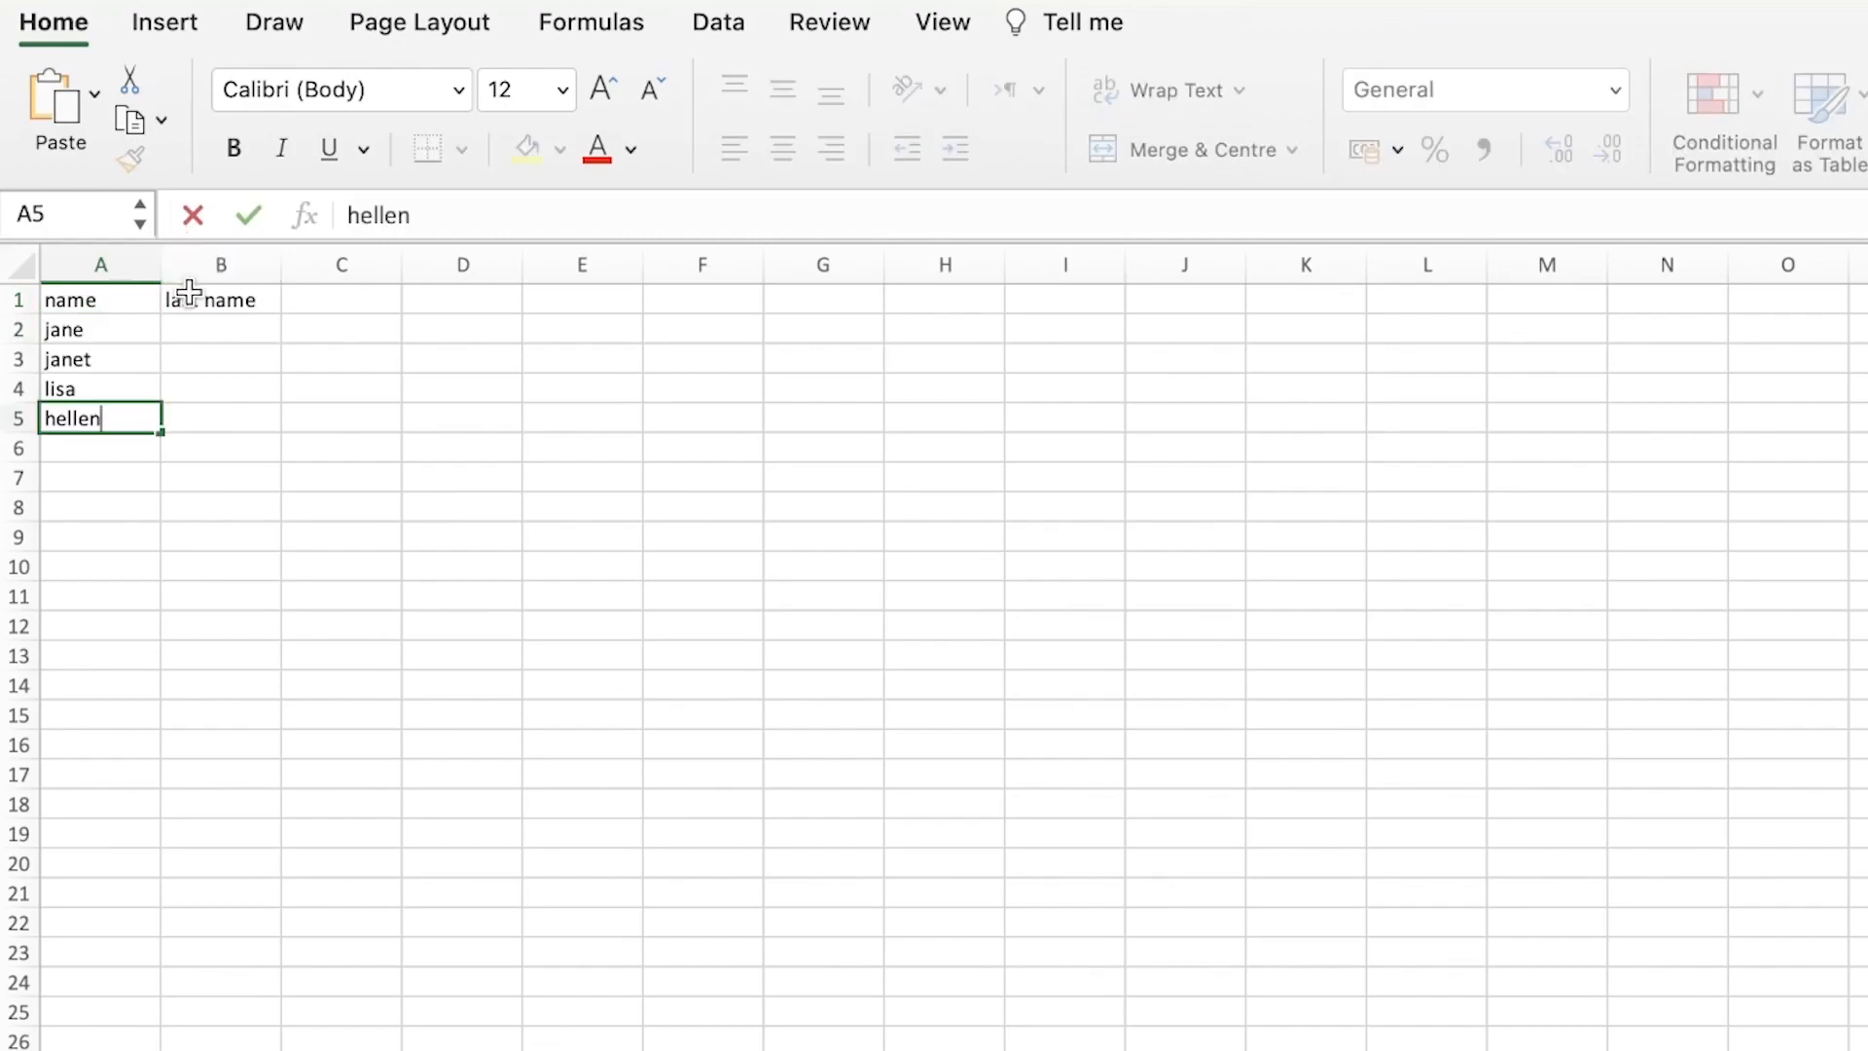
- Fill B2:B5 with a last name for each of the four people
{"action": "left_click", "coordinate": [222, 328]}
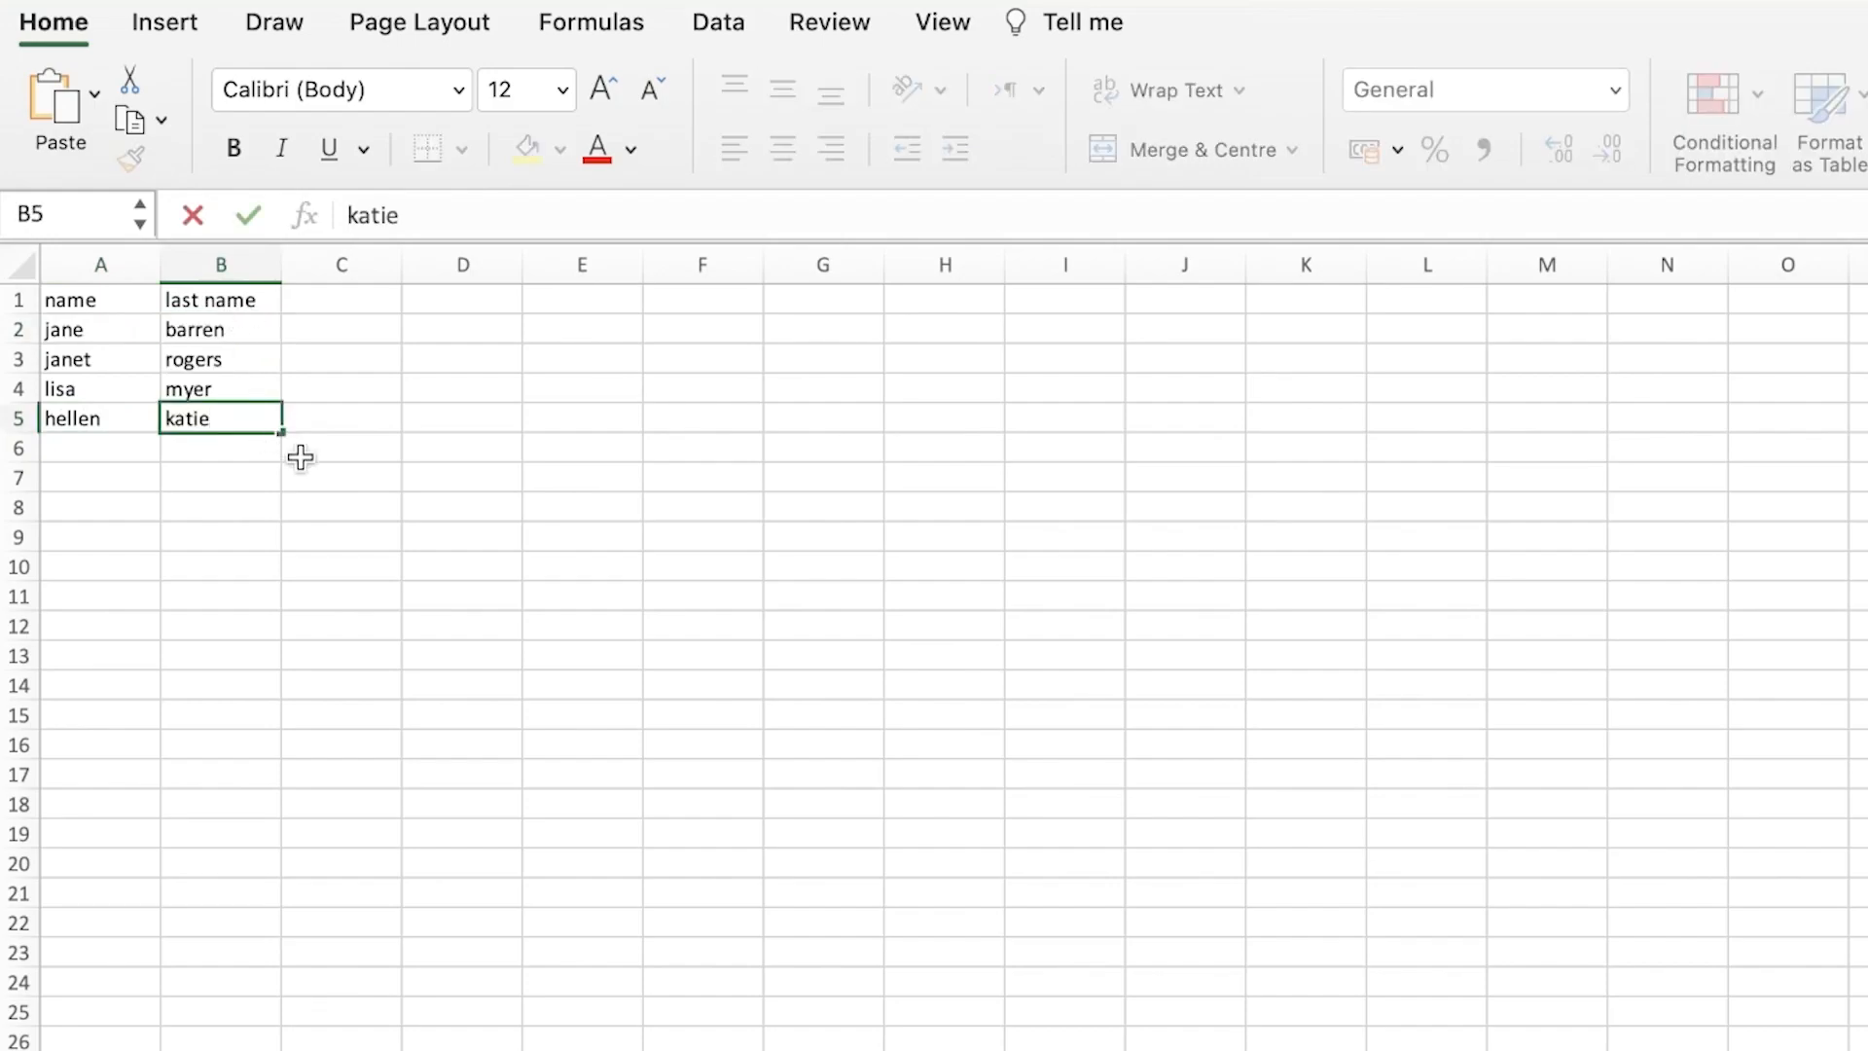
{"action": "left_click", "coordinate": [340, 476]}
{"action": "left_click_drag", "start_coordinate": [222, 329], "coordinate": [88, 389]}
{"action": "left_click", "coordinate": [97, 506]}
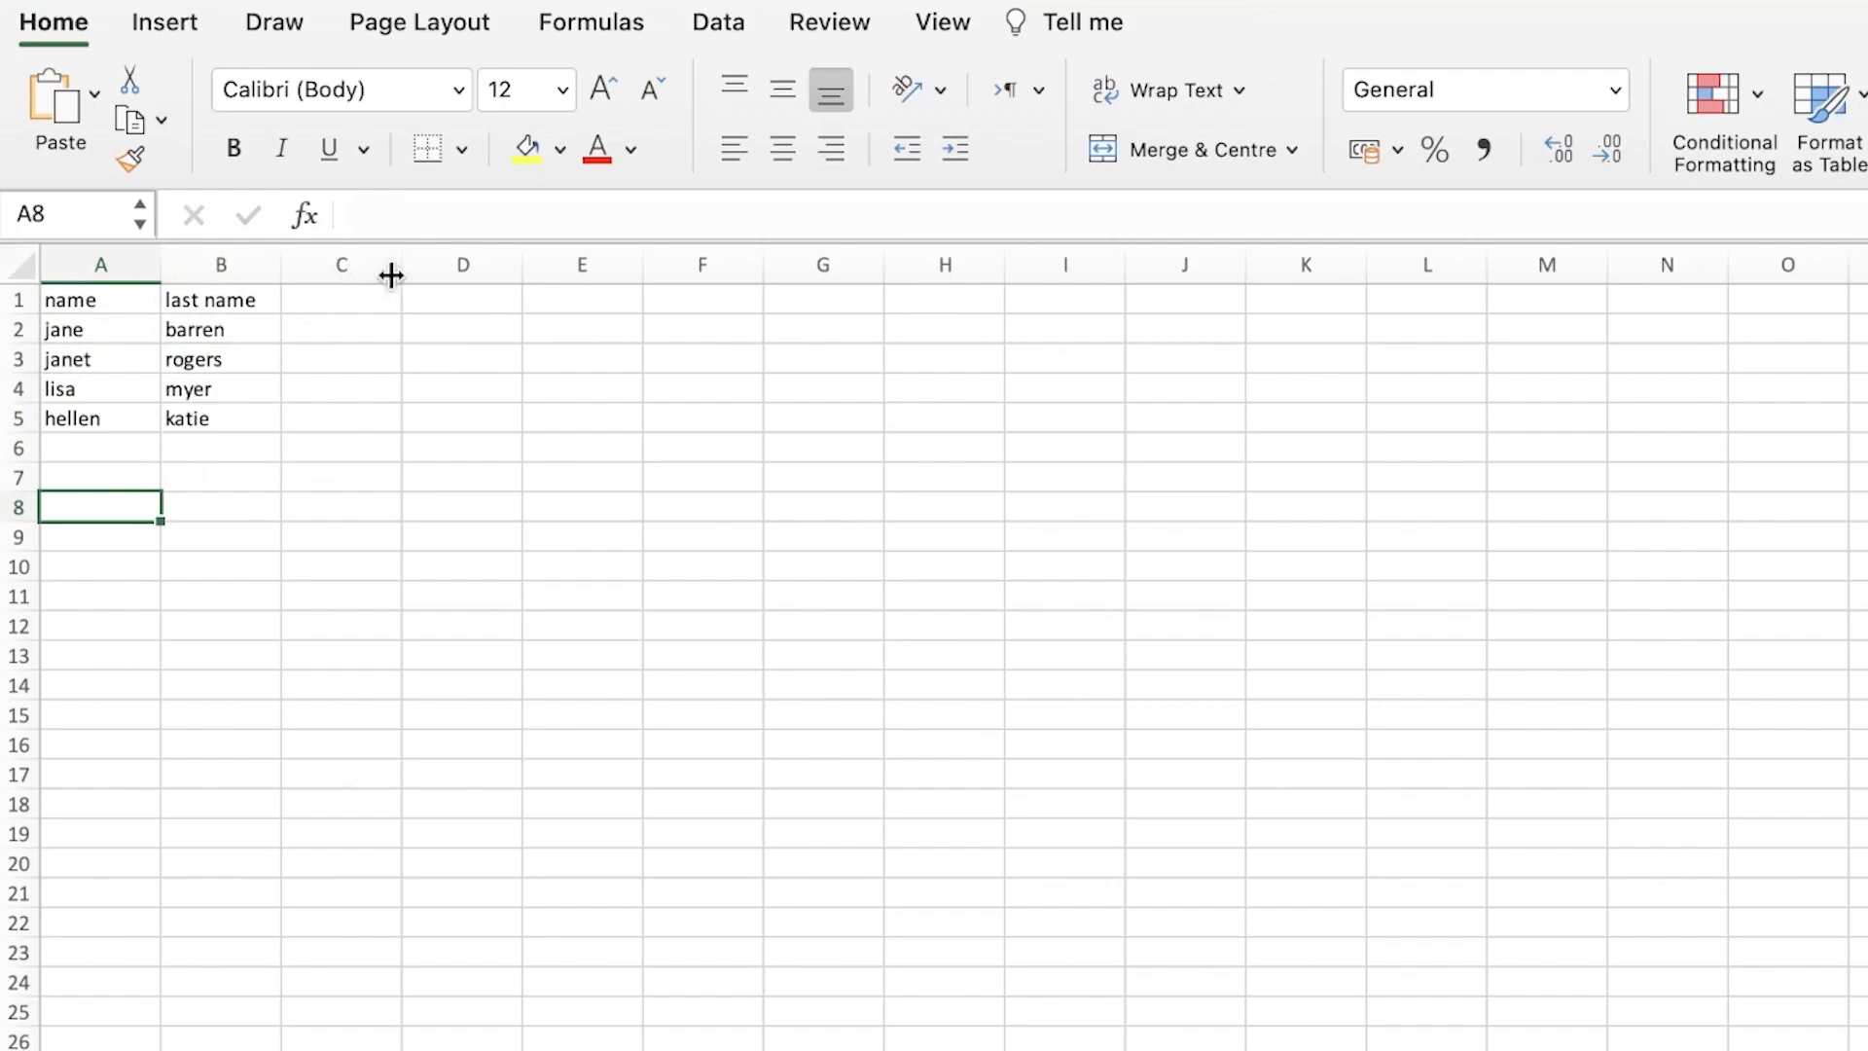
- Widen column D to nearly three times its width and enter the formula =a2,b2 in cell D2
{"action": "left_click_drag", "start_coordinate": [518, 255], "coordinate": [741, 255]}
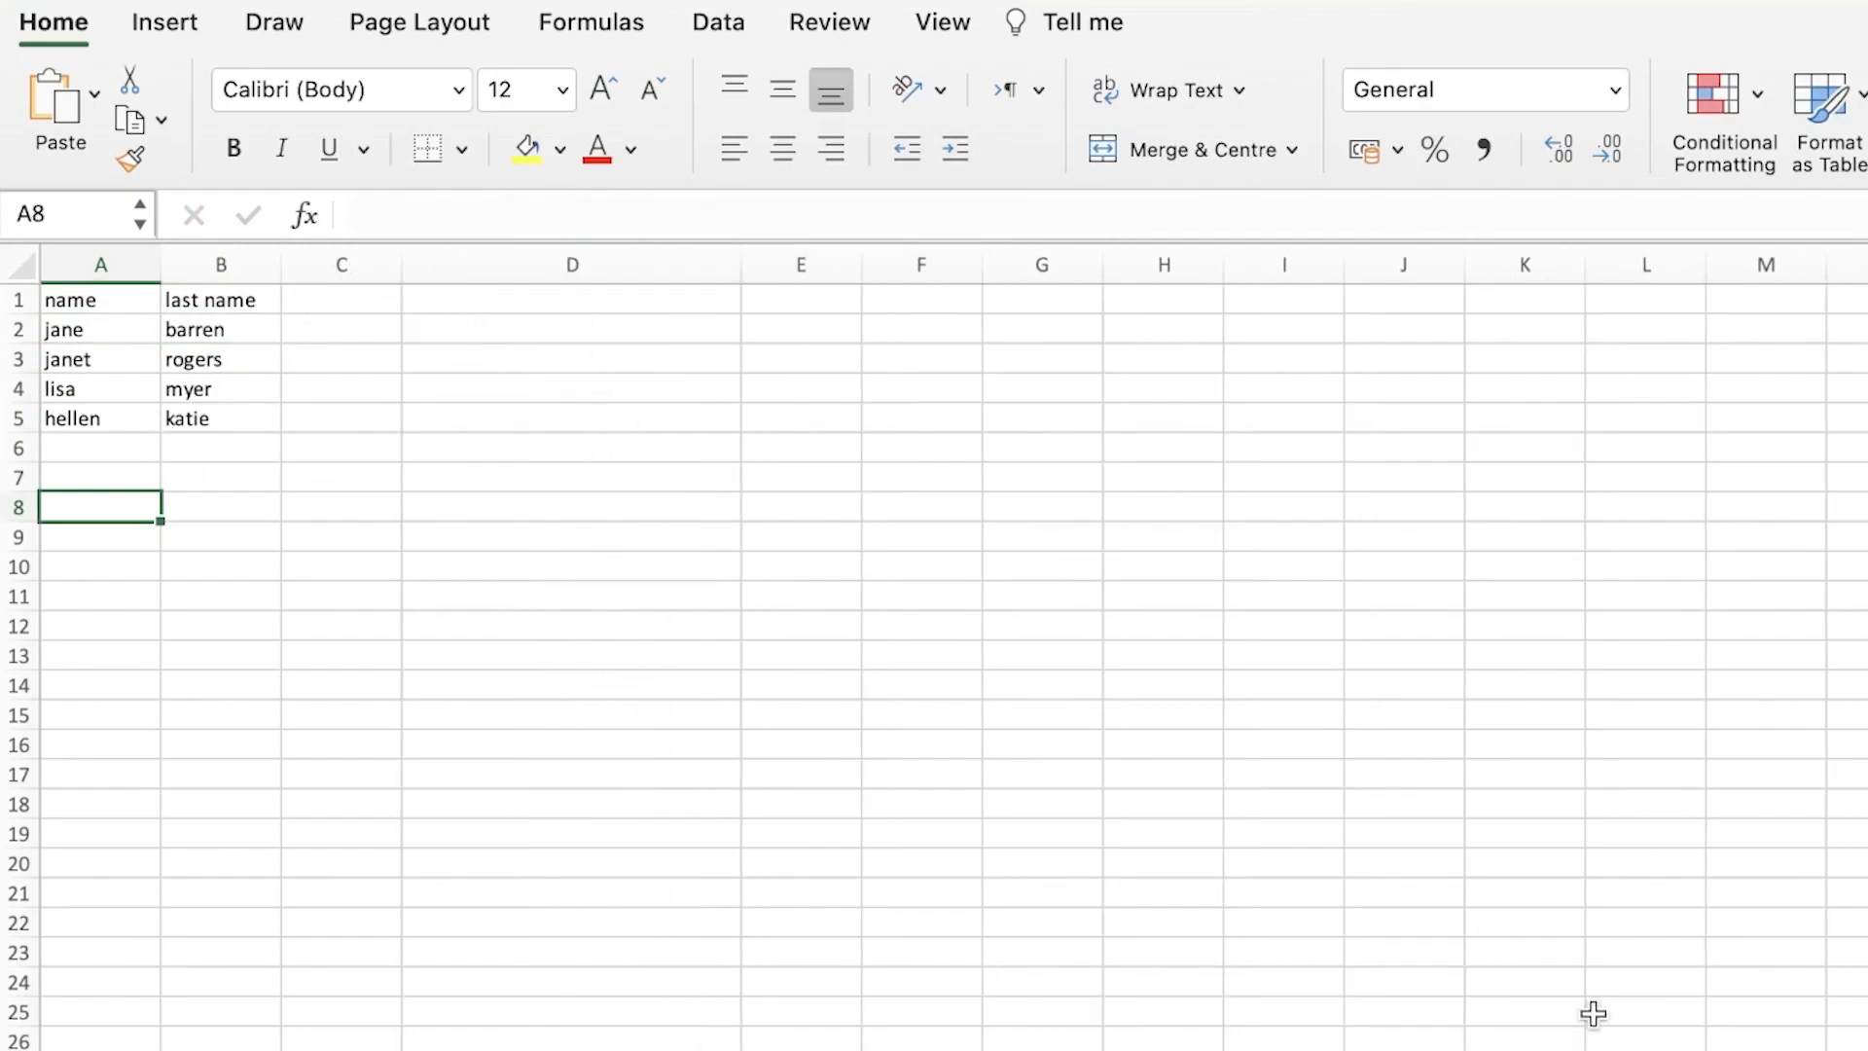
{"action": "scroll", "coordinate": [934, 646], "scroll_direction": "up", "scroll_amount": 6}
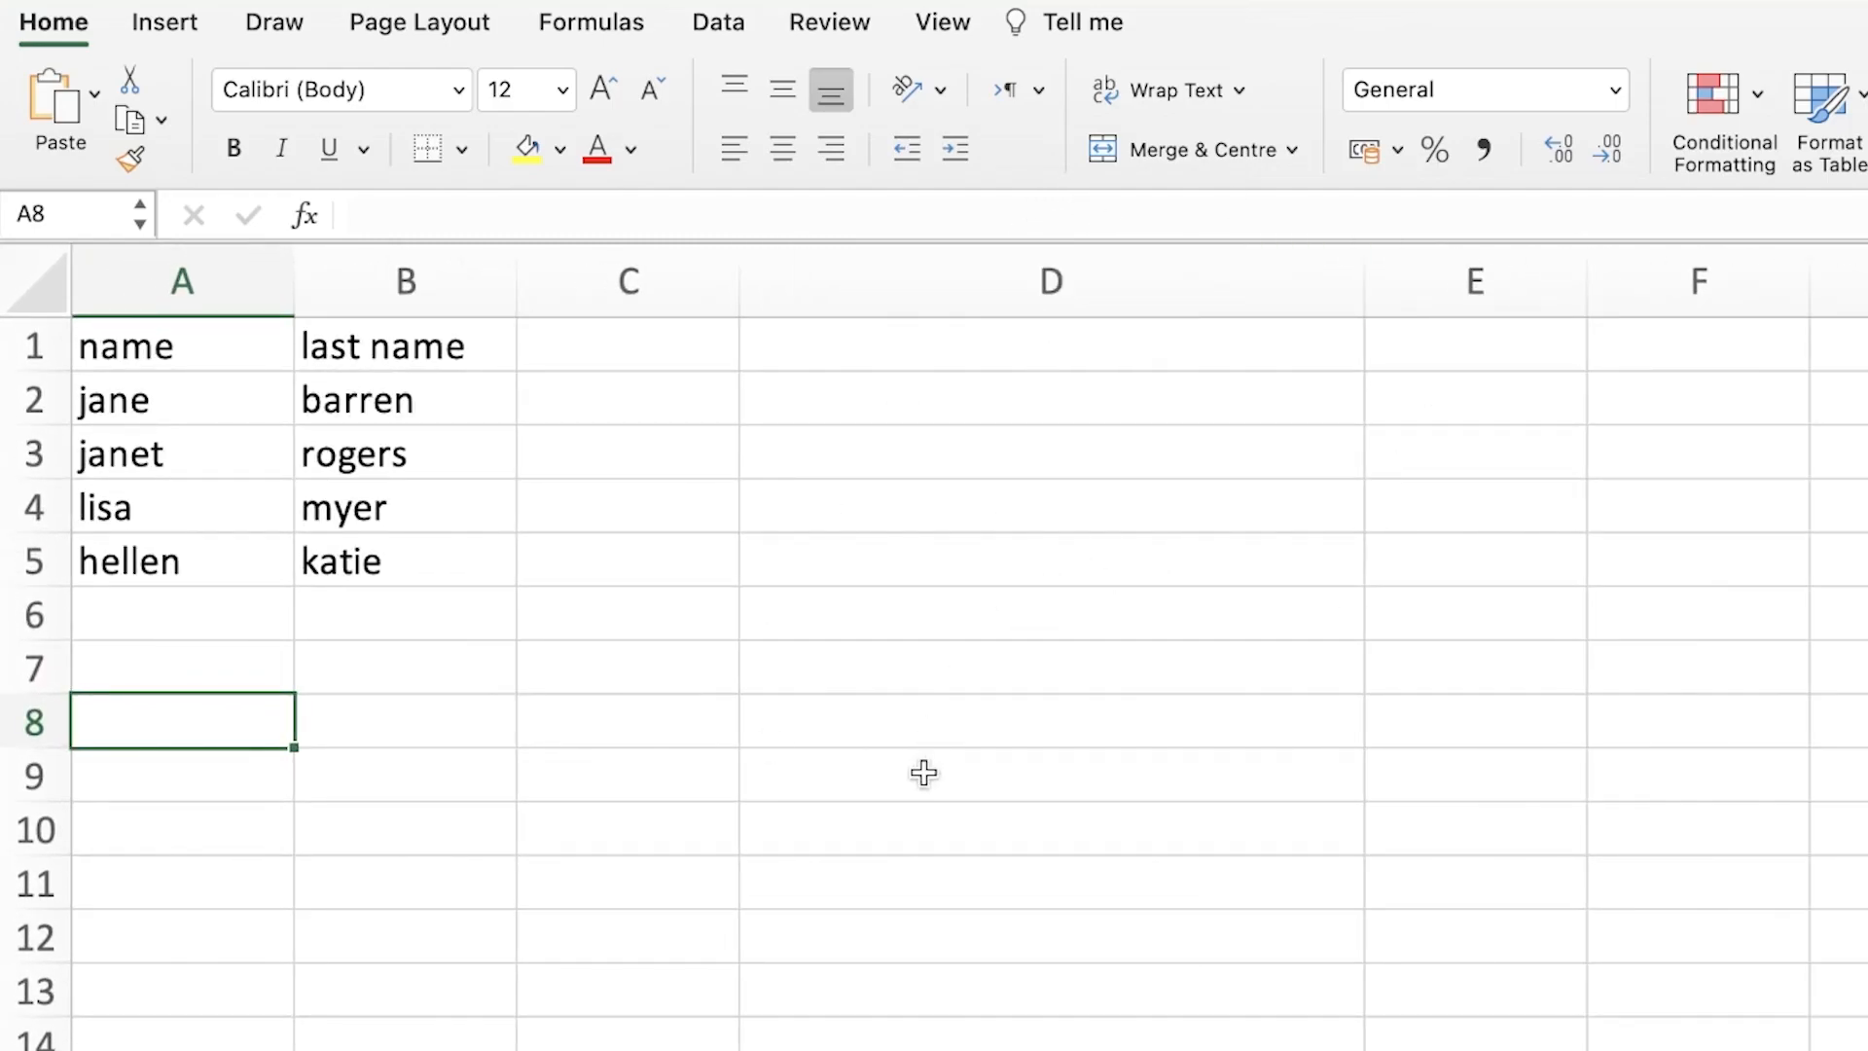
{"action": "left_click", "coordinate": [927, 352]}
{"action": "left_click", "coordinate": [826, 445]}
{"action": "left_click", "coordinate": [826, 420]}
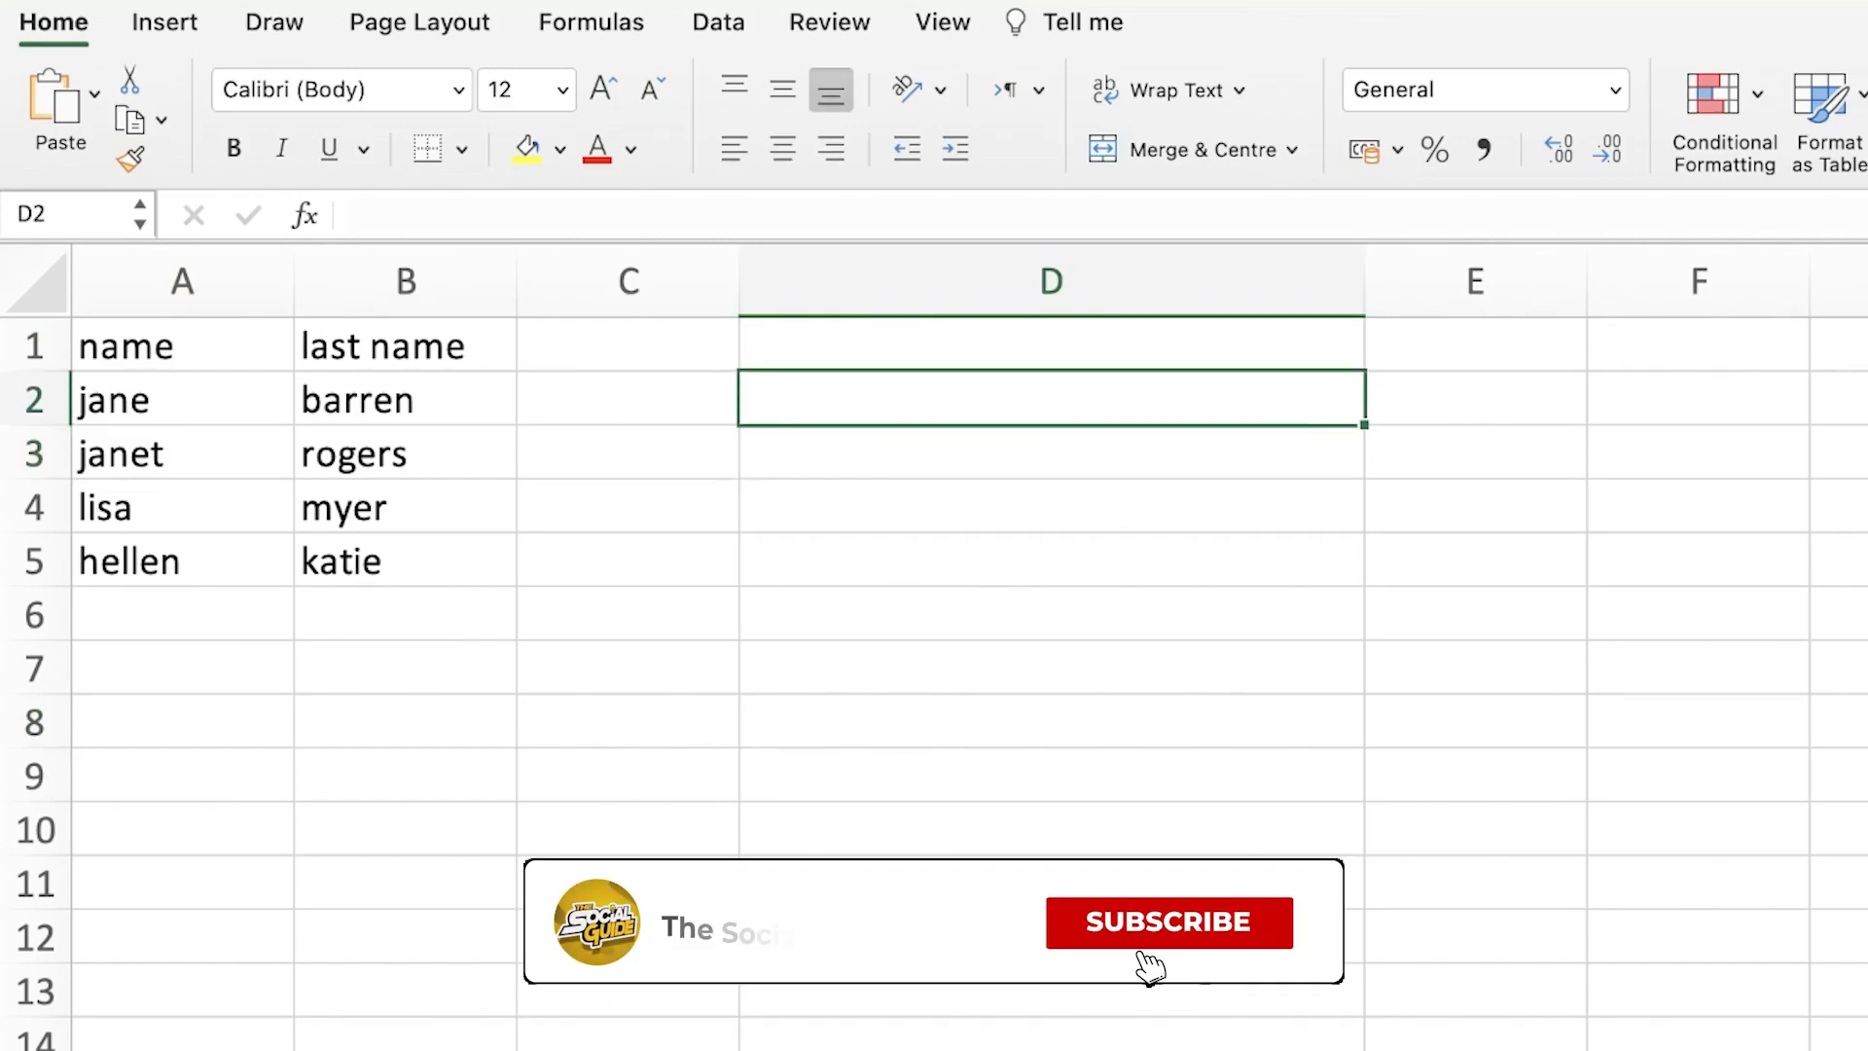
{"action": "type", "text": "="}
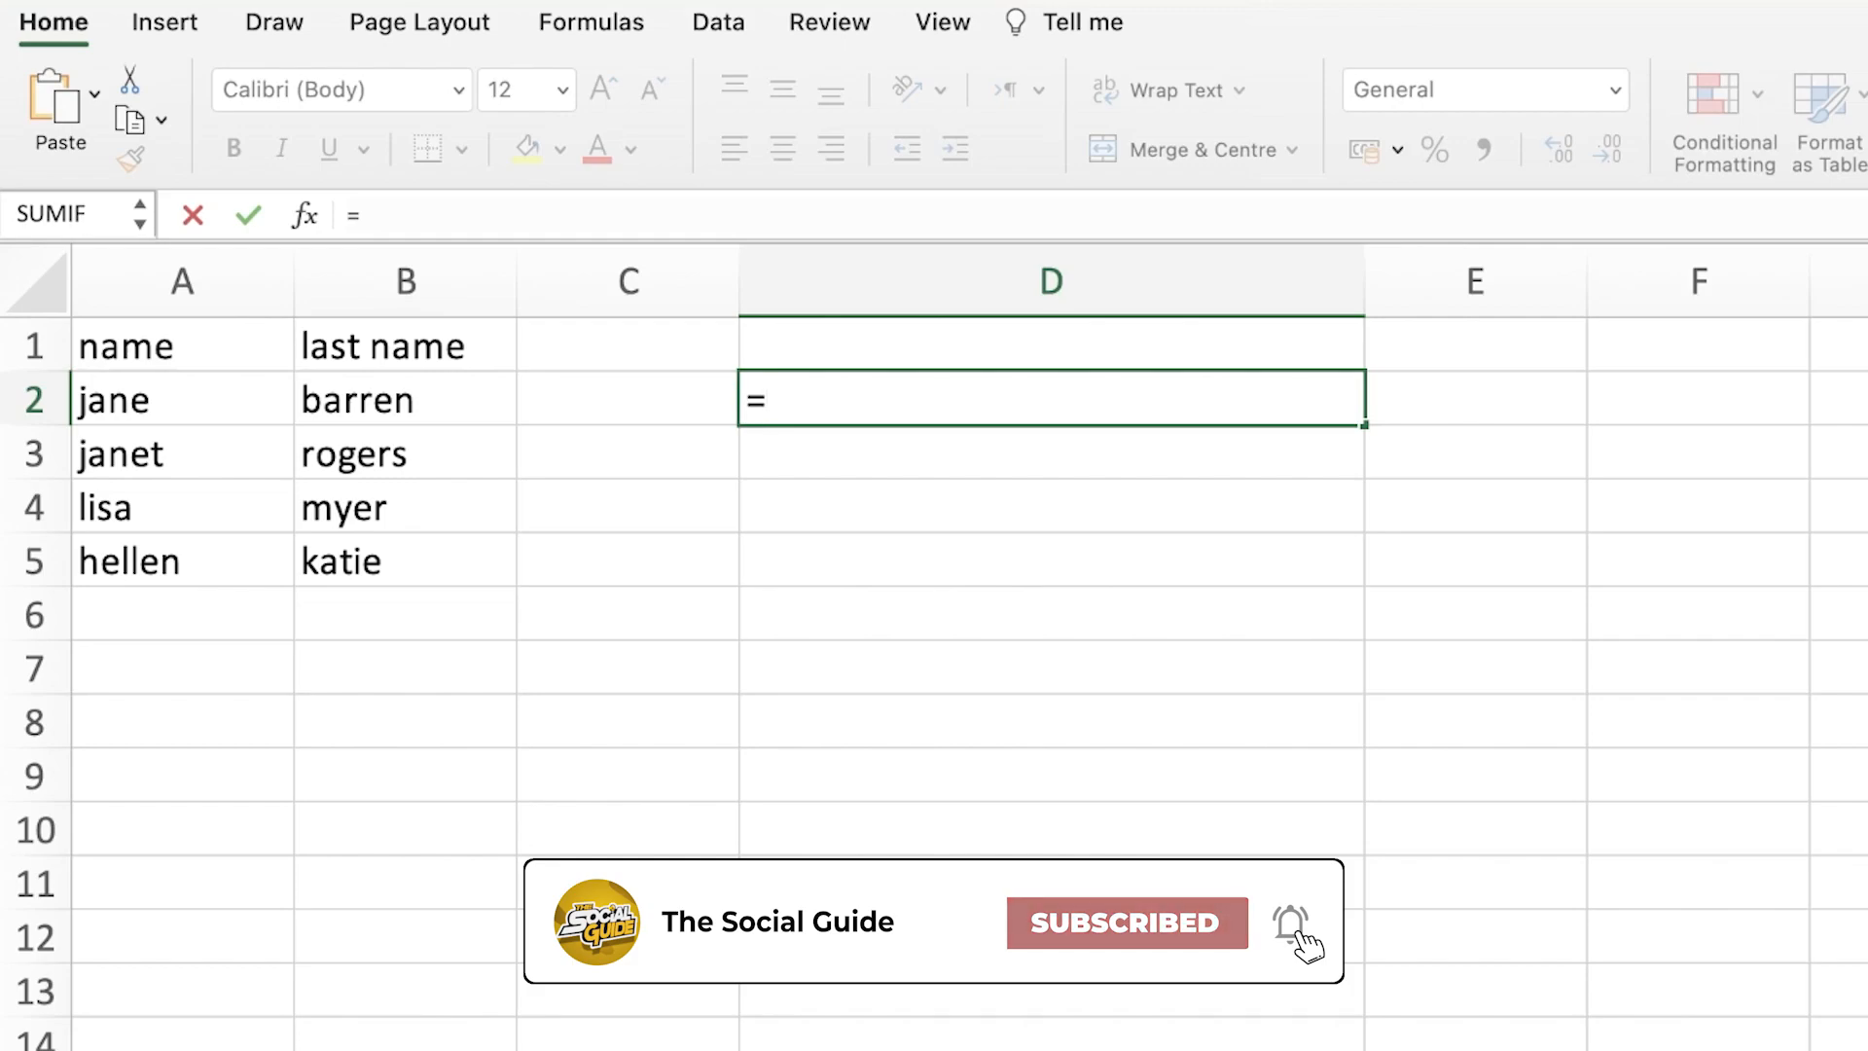
{"action": "type", "text": "a2,"}
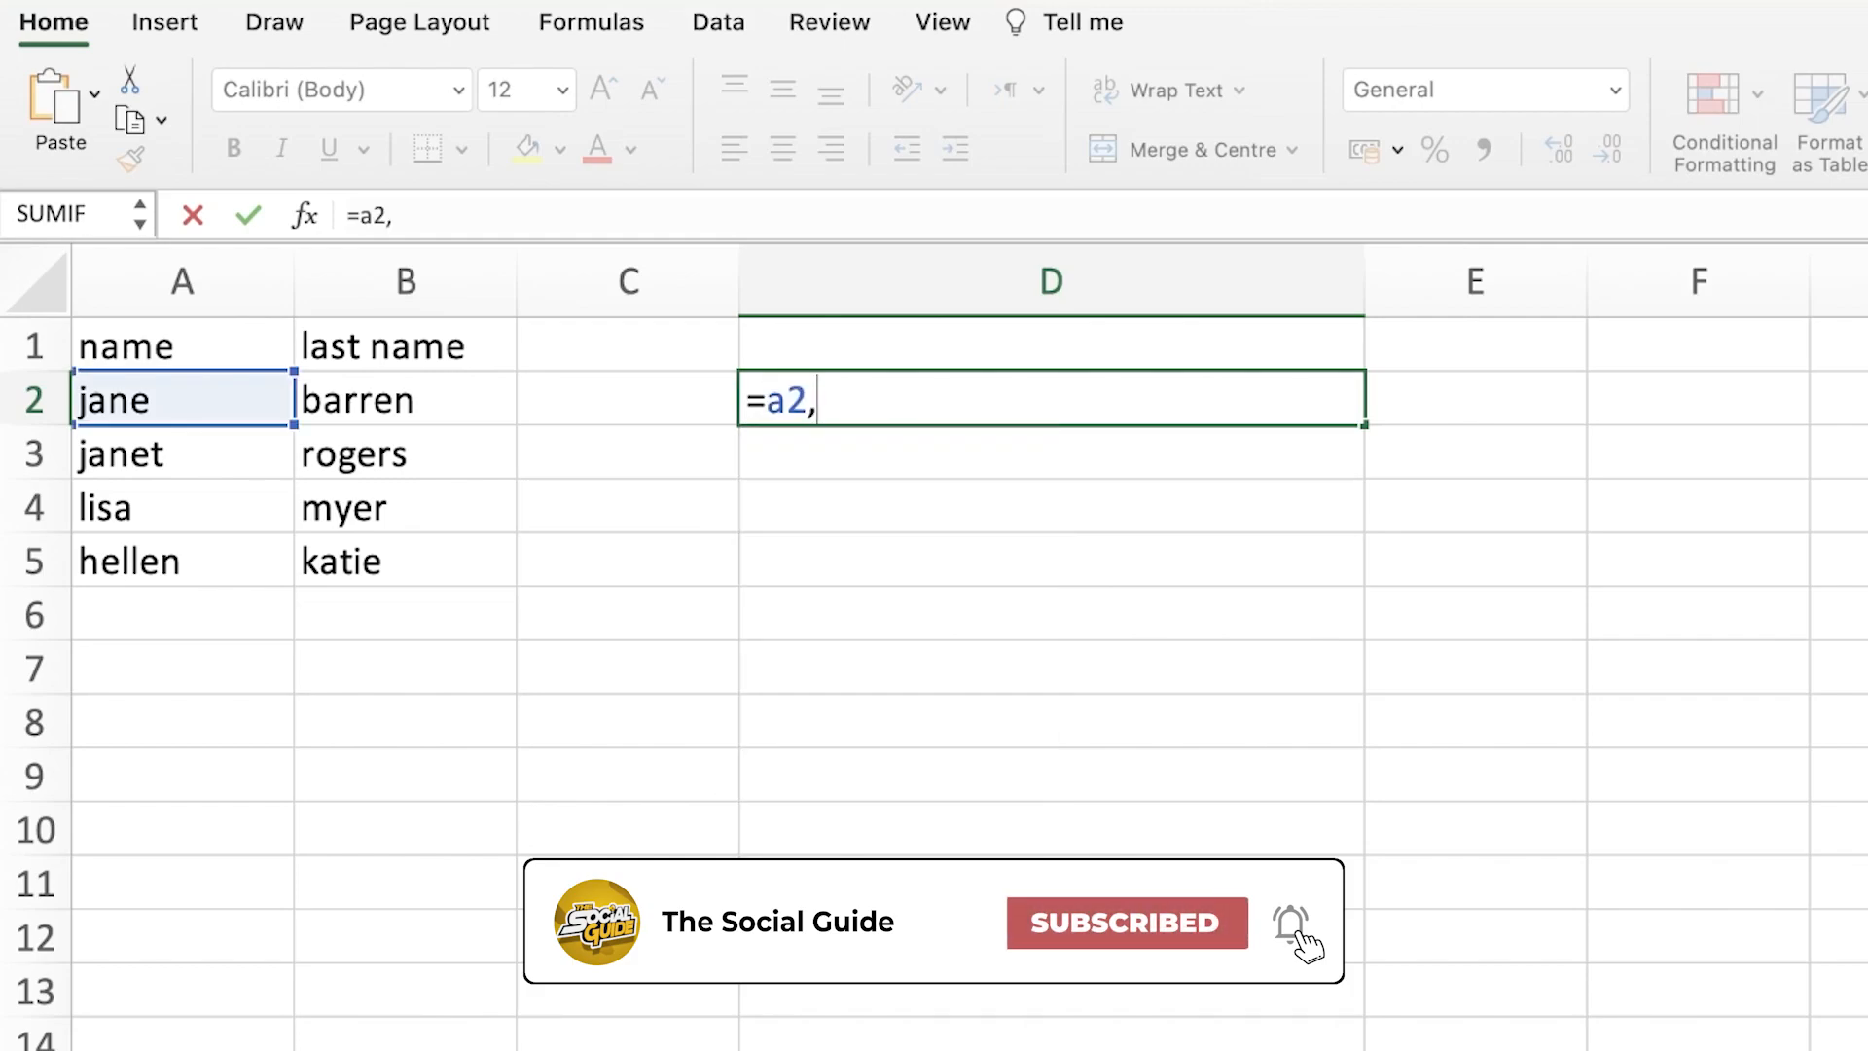
{"action": "type", "text": "b2"}
{"action": "key", "text": "Return"}
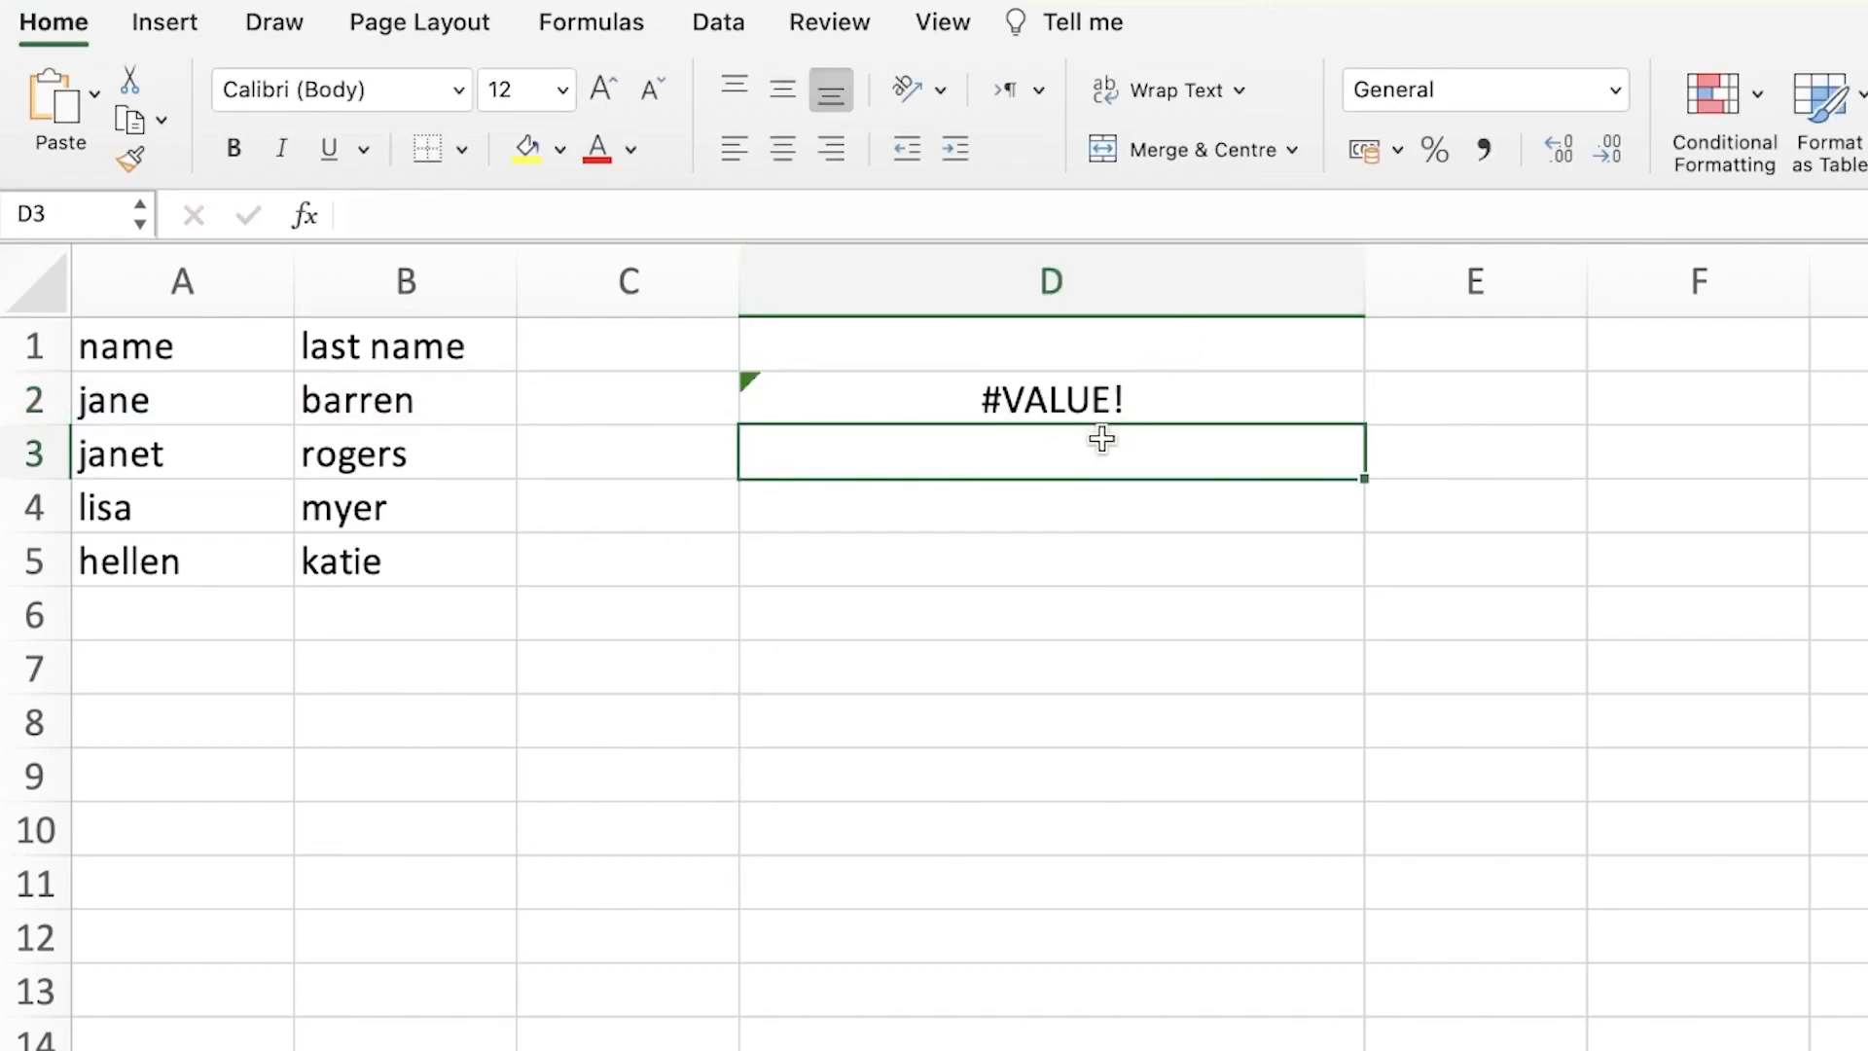
- Trace the error in cell D2 to the cells its formula refers to
{"action": "left_click", "coordinate": [1103, 401]}
{"action": "left_click", "coordinate": [694, 393]}
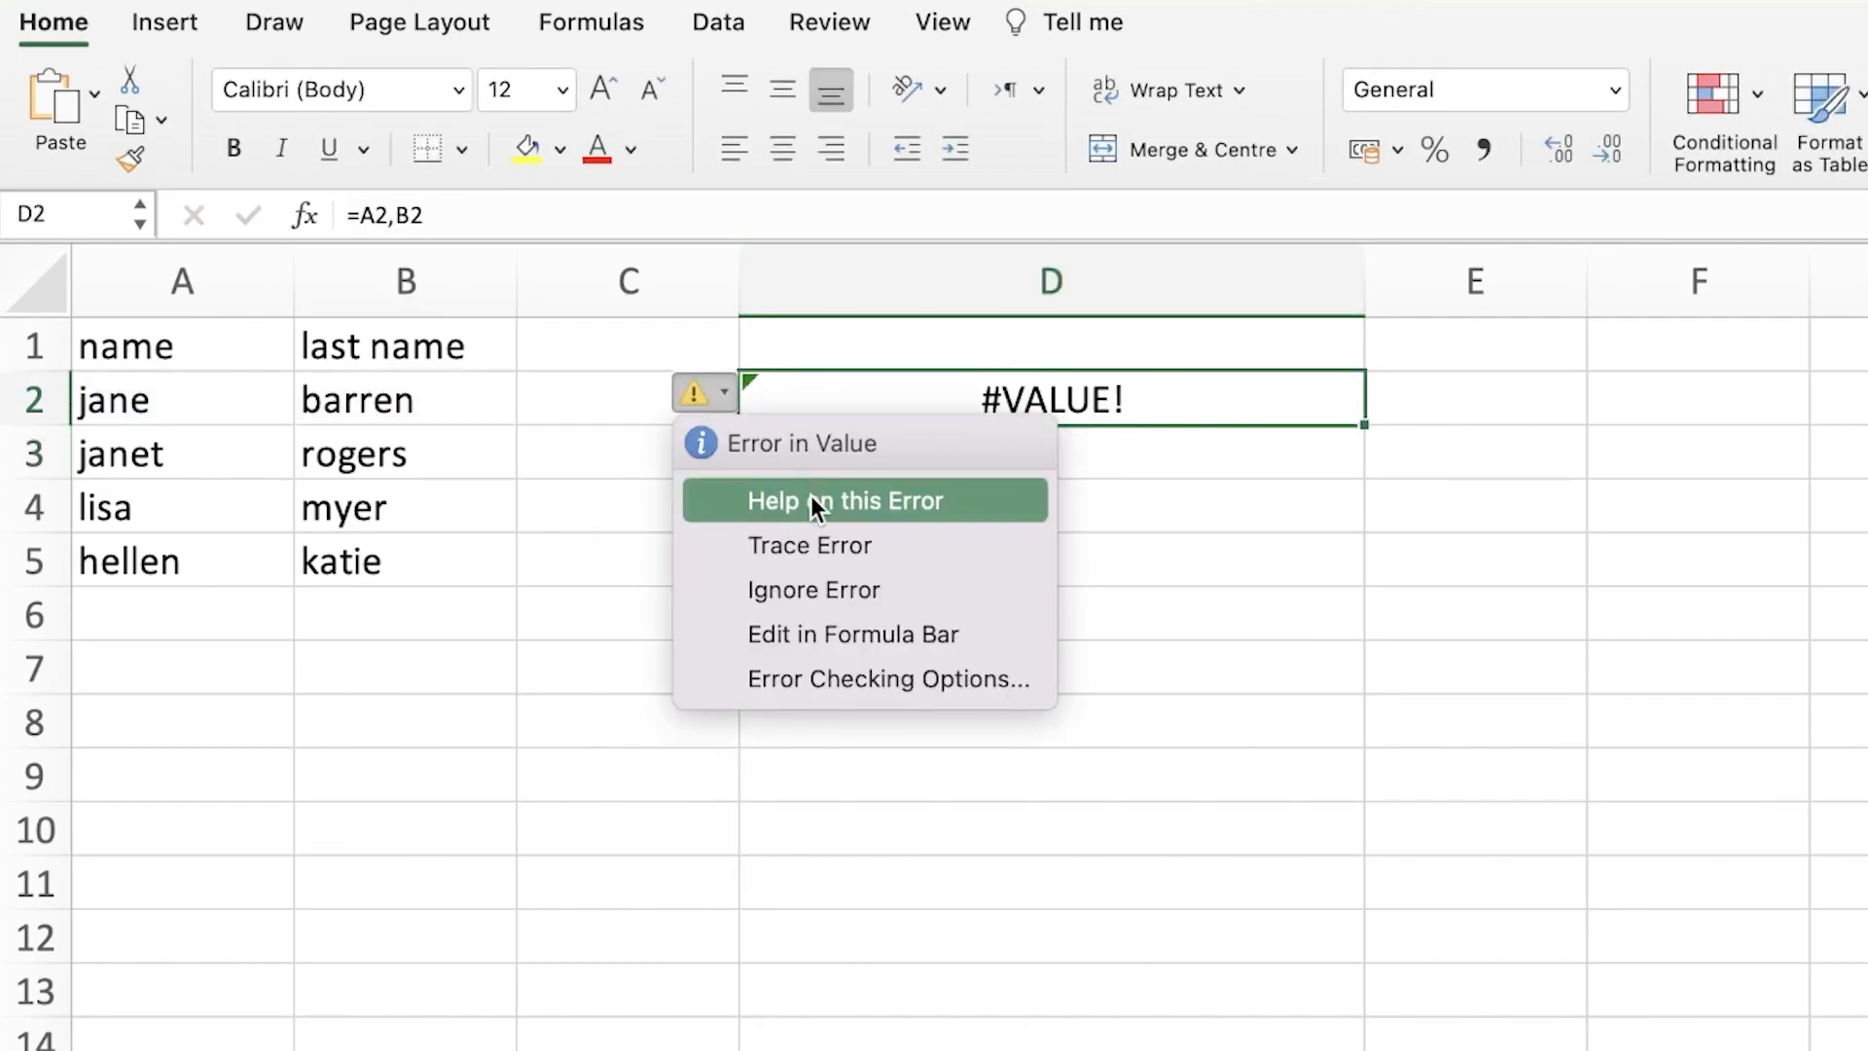
{"action": "left_click", "coordinate": [832, 547]}
{"action": "double_click", "coordinate": [746, 401]}
- Set the error flagged in cell D2 to be ignored
{"action": "left_click", "coordinate": [1074, 397]}
{"action": "left_click", "coordinate": [705, 393]}
{"action": "left_click", "coordinate": [1057, 400]}
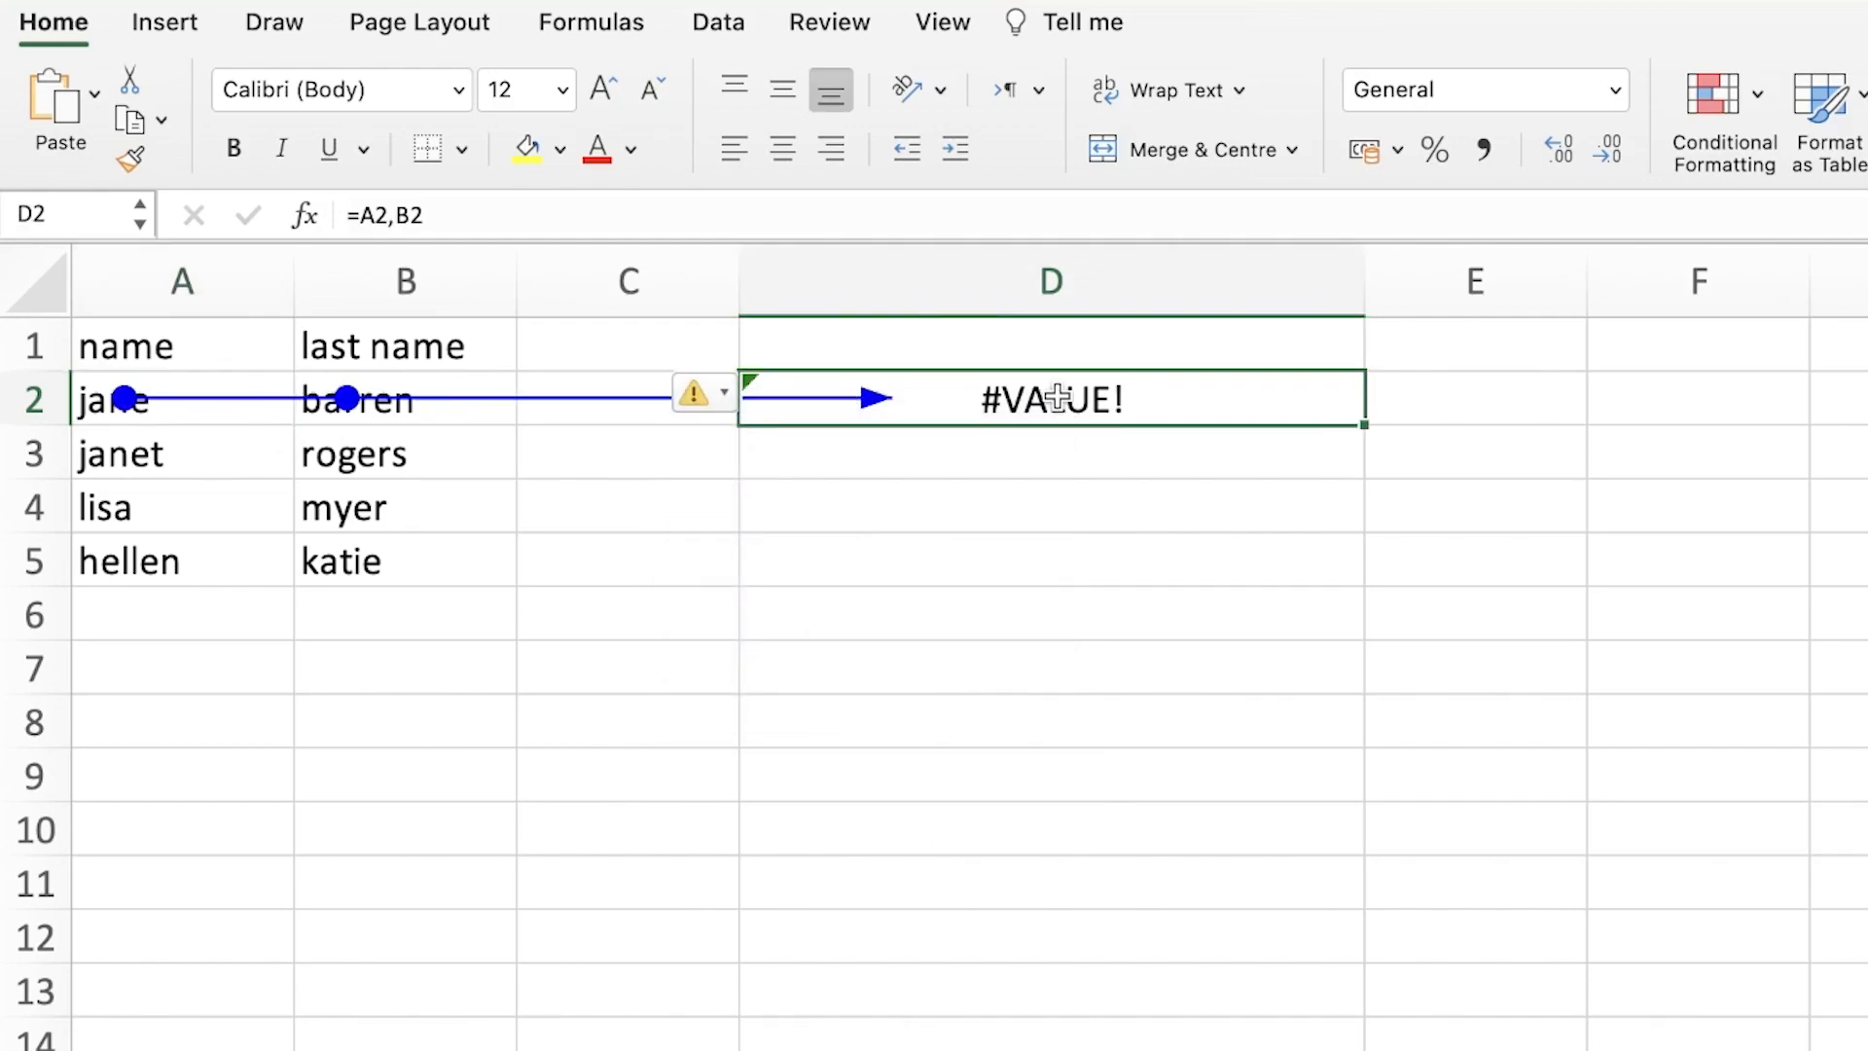
{"action": "left_click", "coordinate": [712, 395]}
{"action": "left_click", "coordinate": [818, 587]}
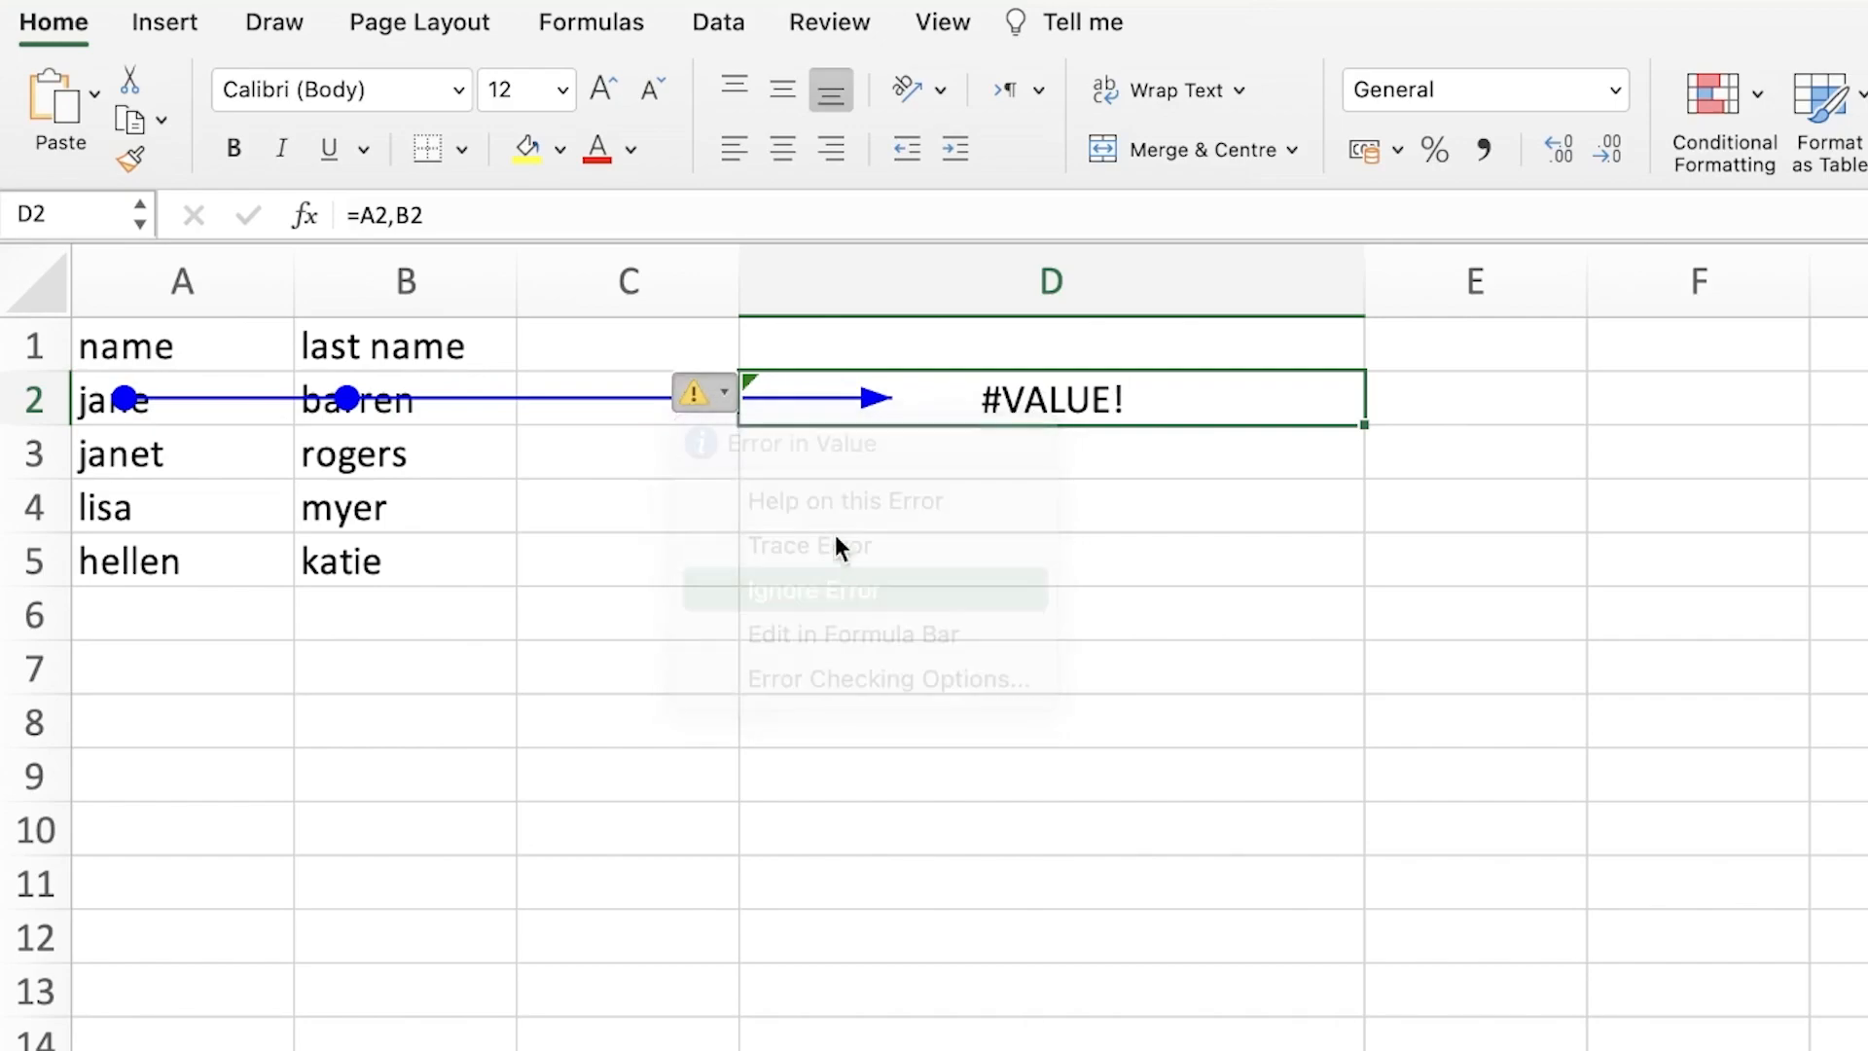
- Try the formula =A2B2 in cell D2 and open the options for its error
{"action": "double_click", "coordinate": [1002, 401]}
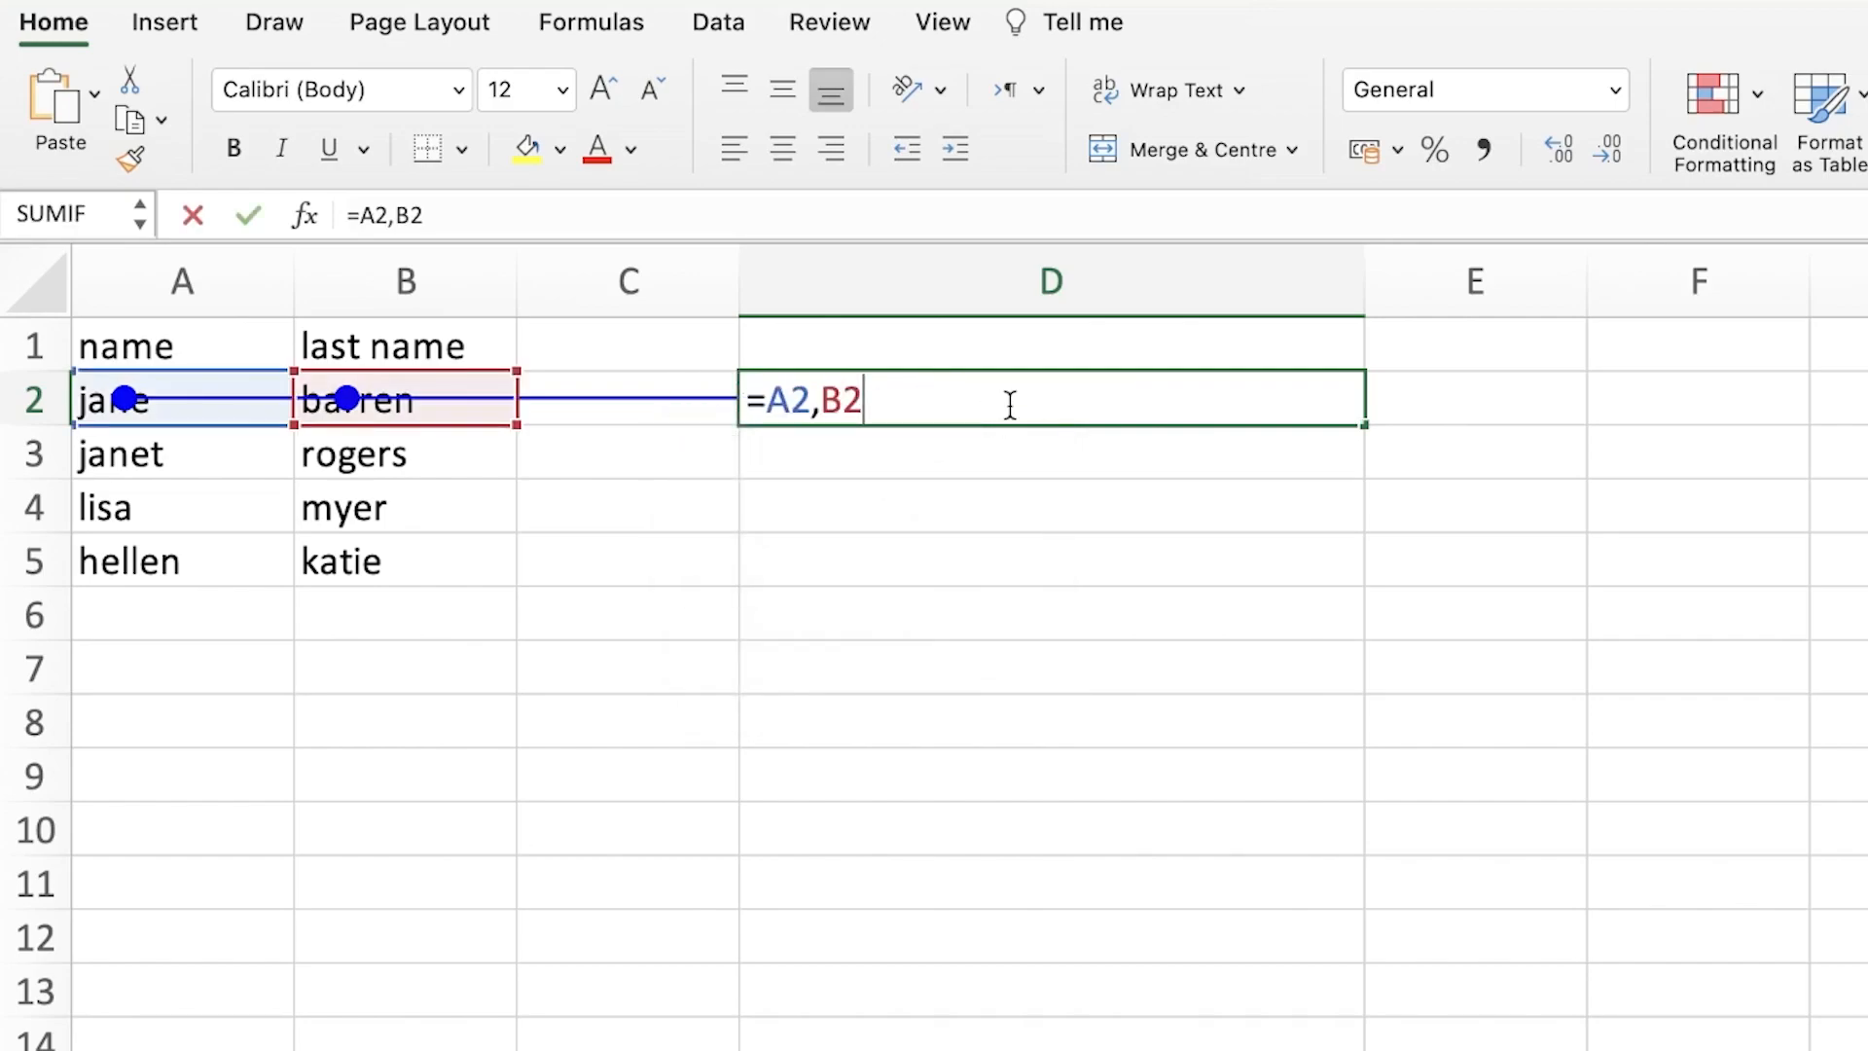
{"action": "left_click", "coordinate": [821, 404]}
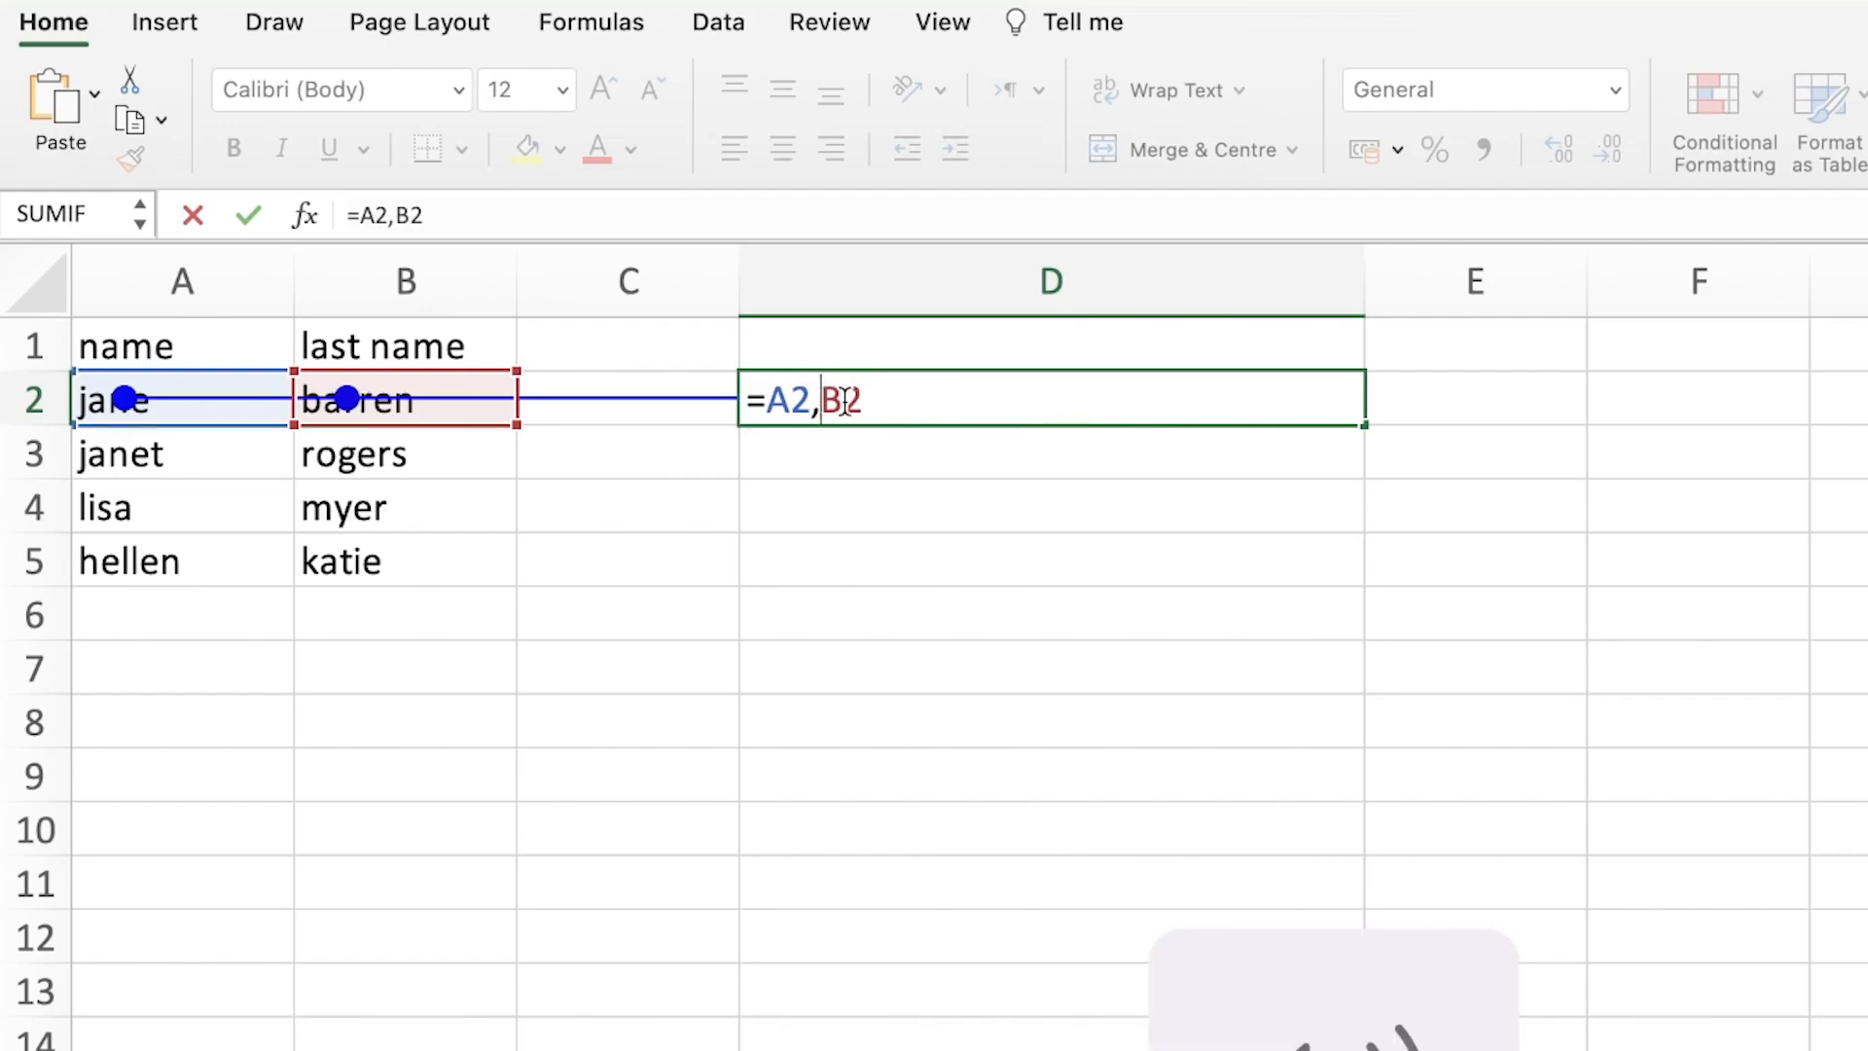
{"action": "key", "text": "BackSpace"}
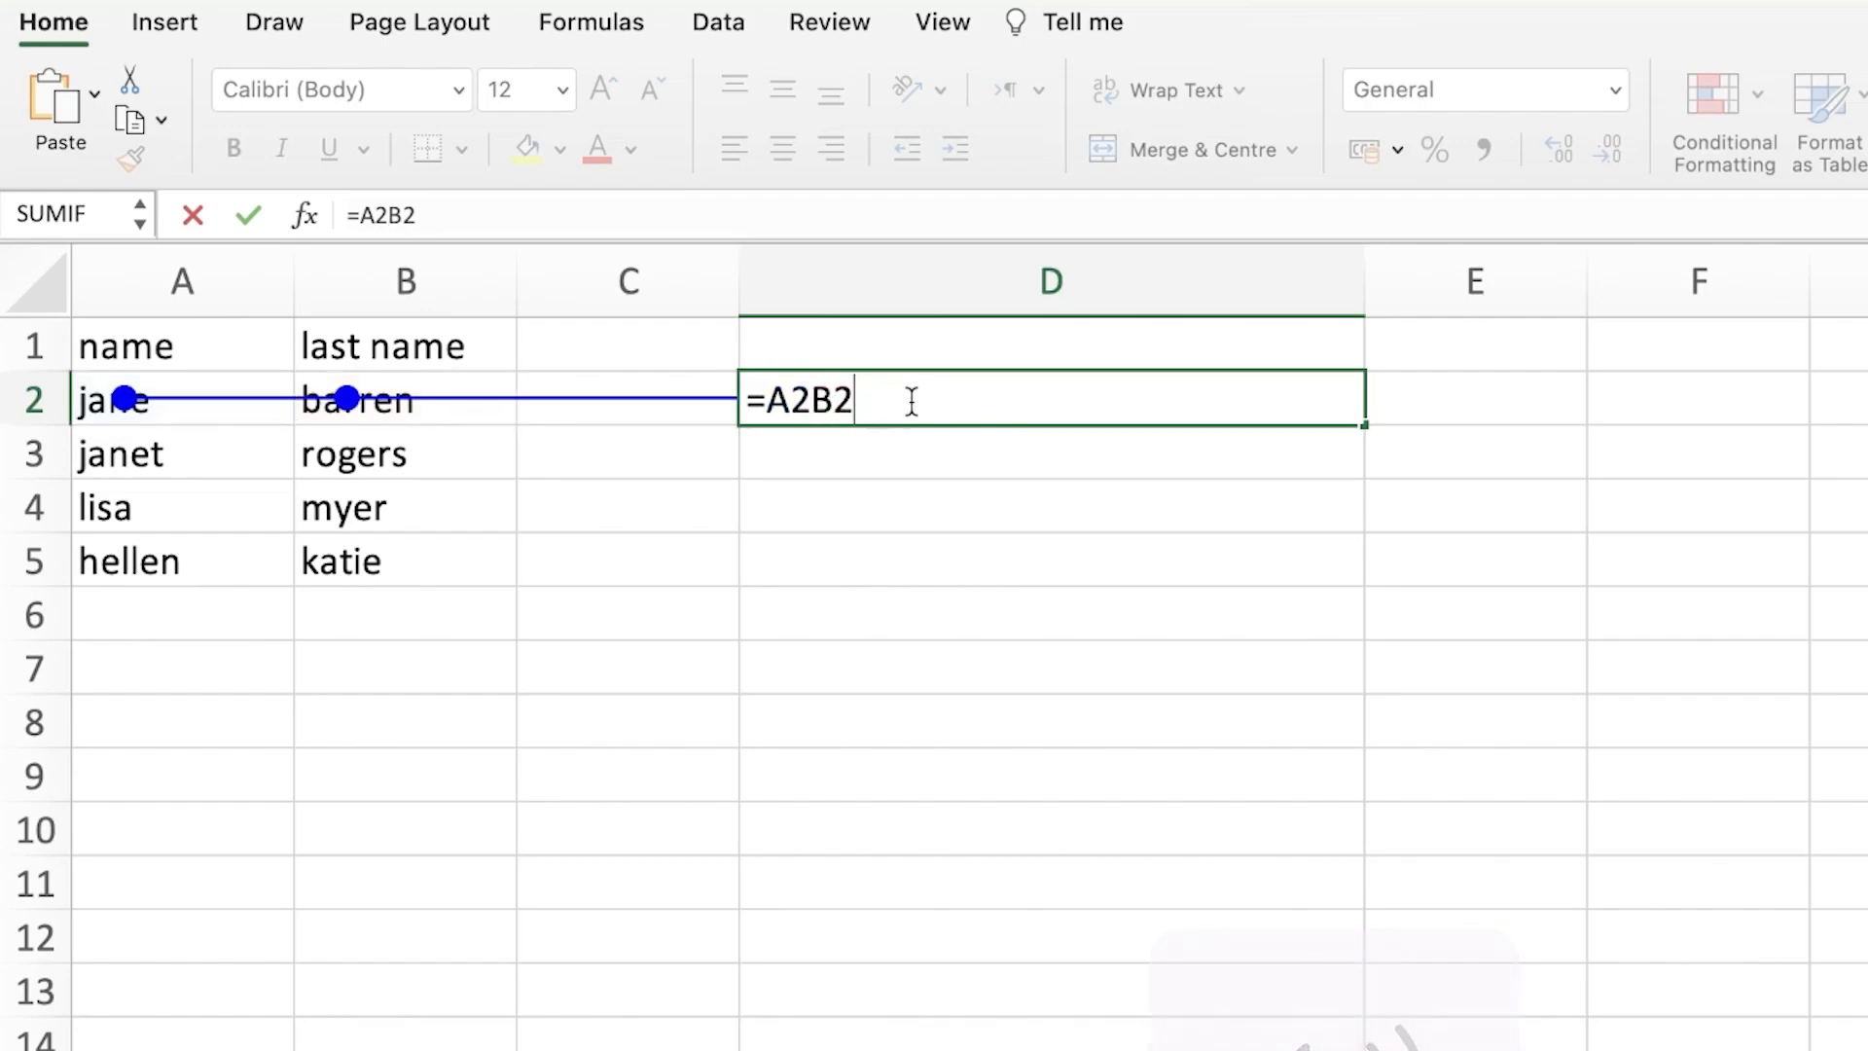
{"action": "key", "text": "Return"}
{"action": "left_click", "coordinate": [1017, 403]}
{"action": "left_click", "coordinate": [706, 394]}
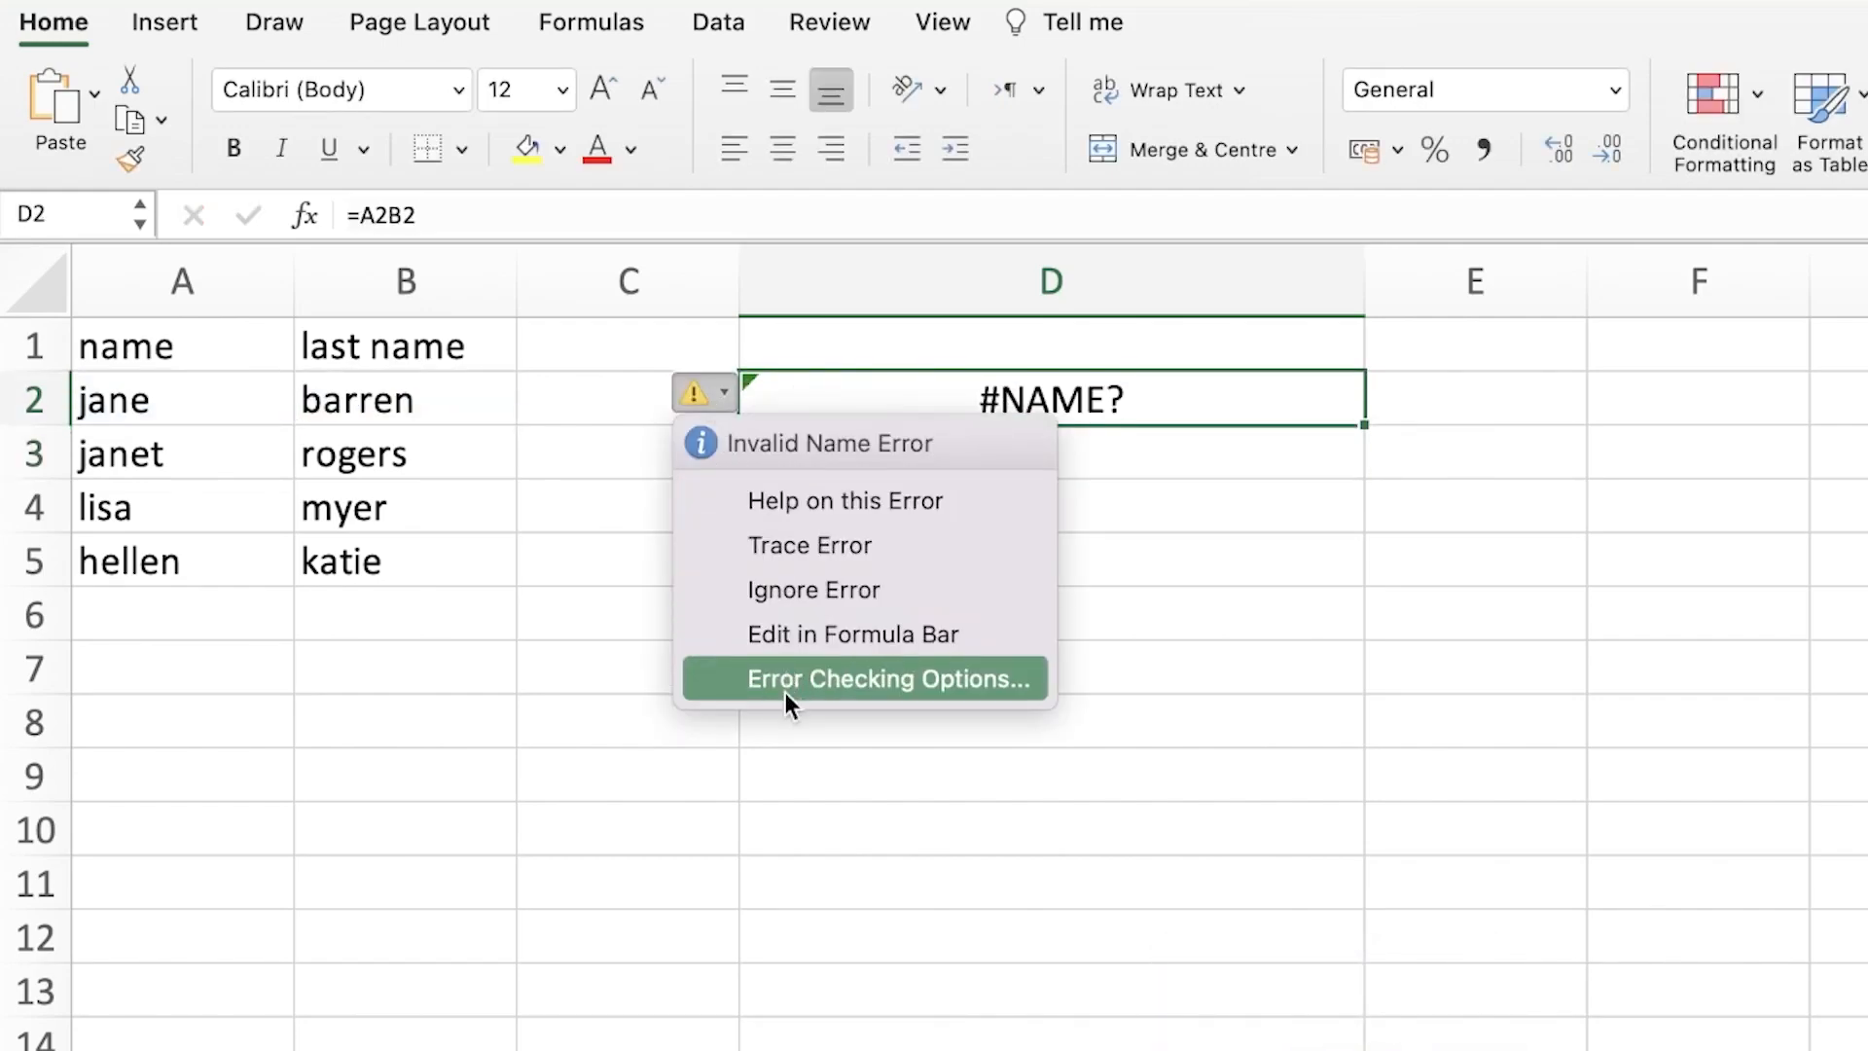
- Clear the faulty formula from cell D2
{"action": "left_click", "coordinate": [1084, 417]}
{"action": "double_click", "coordinate": [1084, 417]}
{"action": "key", "text": "BackSpace"}
{"action": "key", "text": "BackSpace"}
{"action": "key", "text": "BackSpace"}
{"action": "key", "text": "BackSpace"}
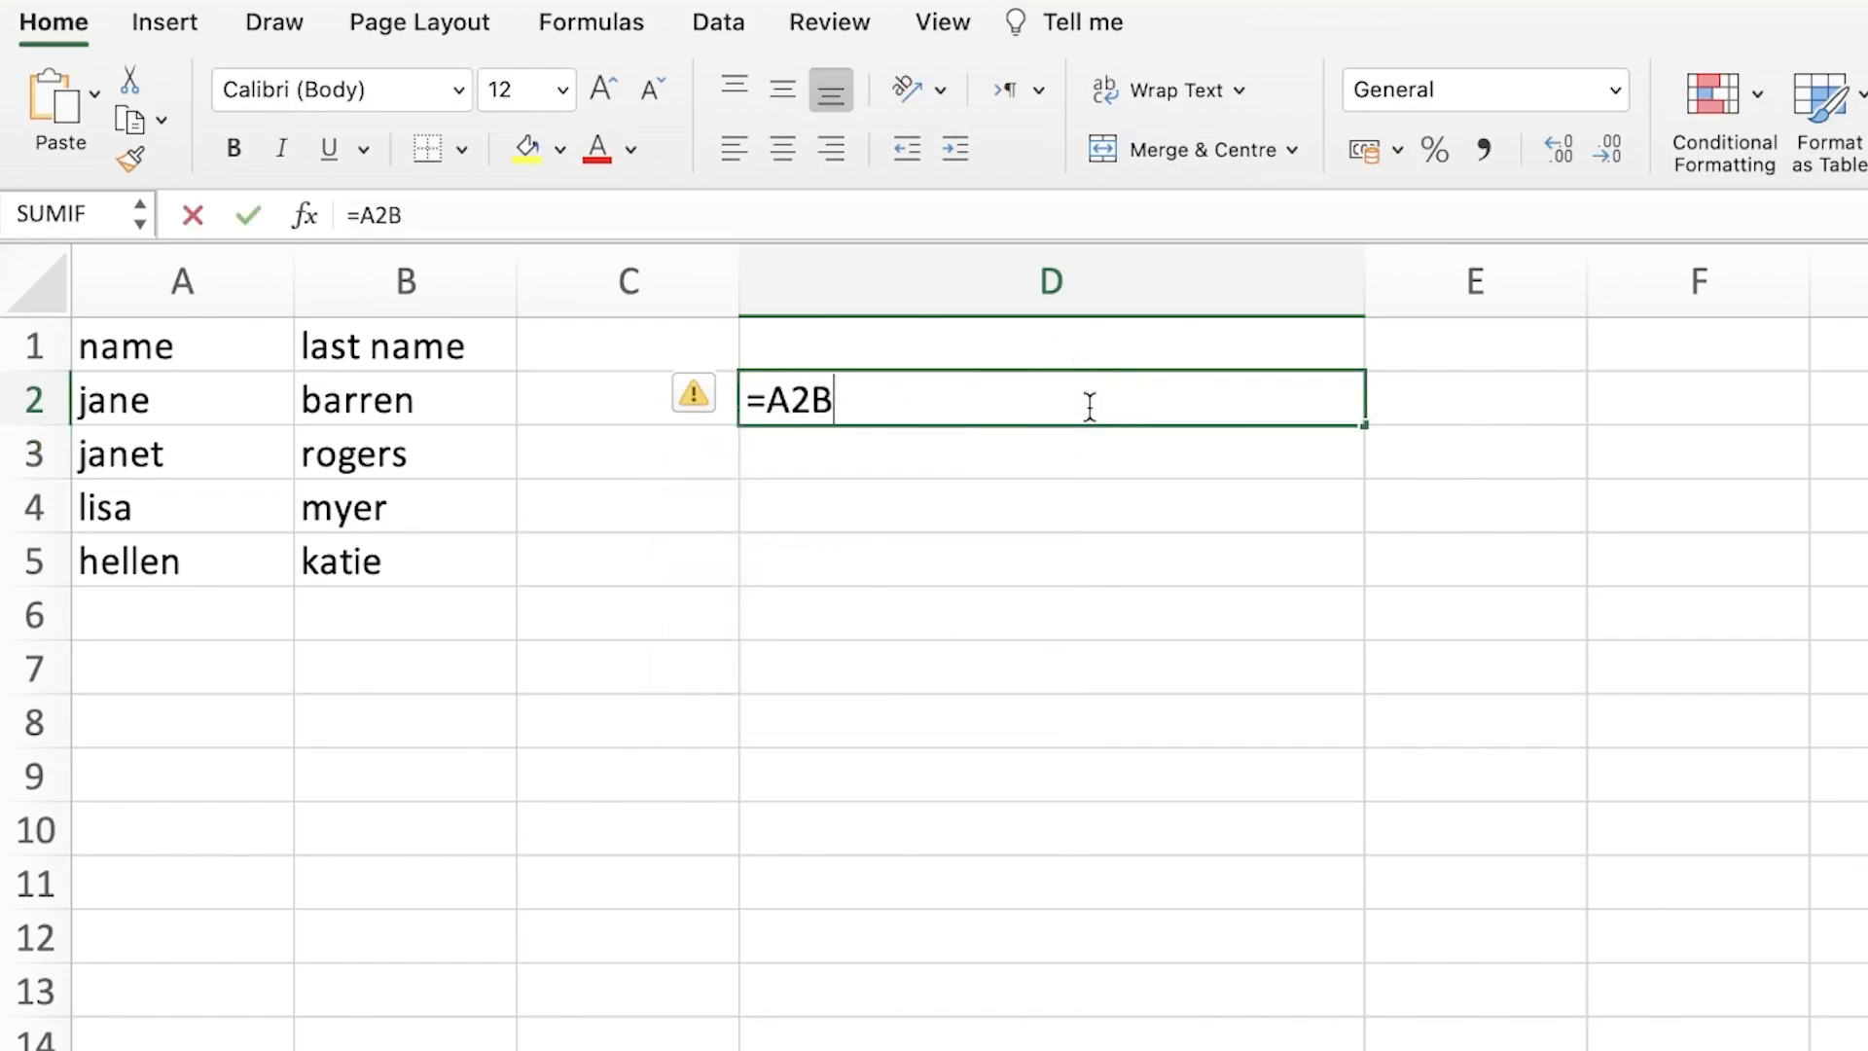
{"action": "key", "text": "BackSpace"}
{"action": "key", "text": "BackSpace"}
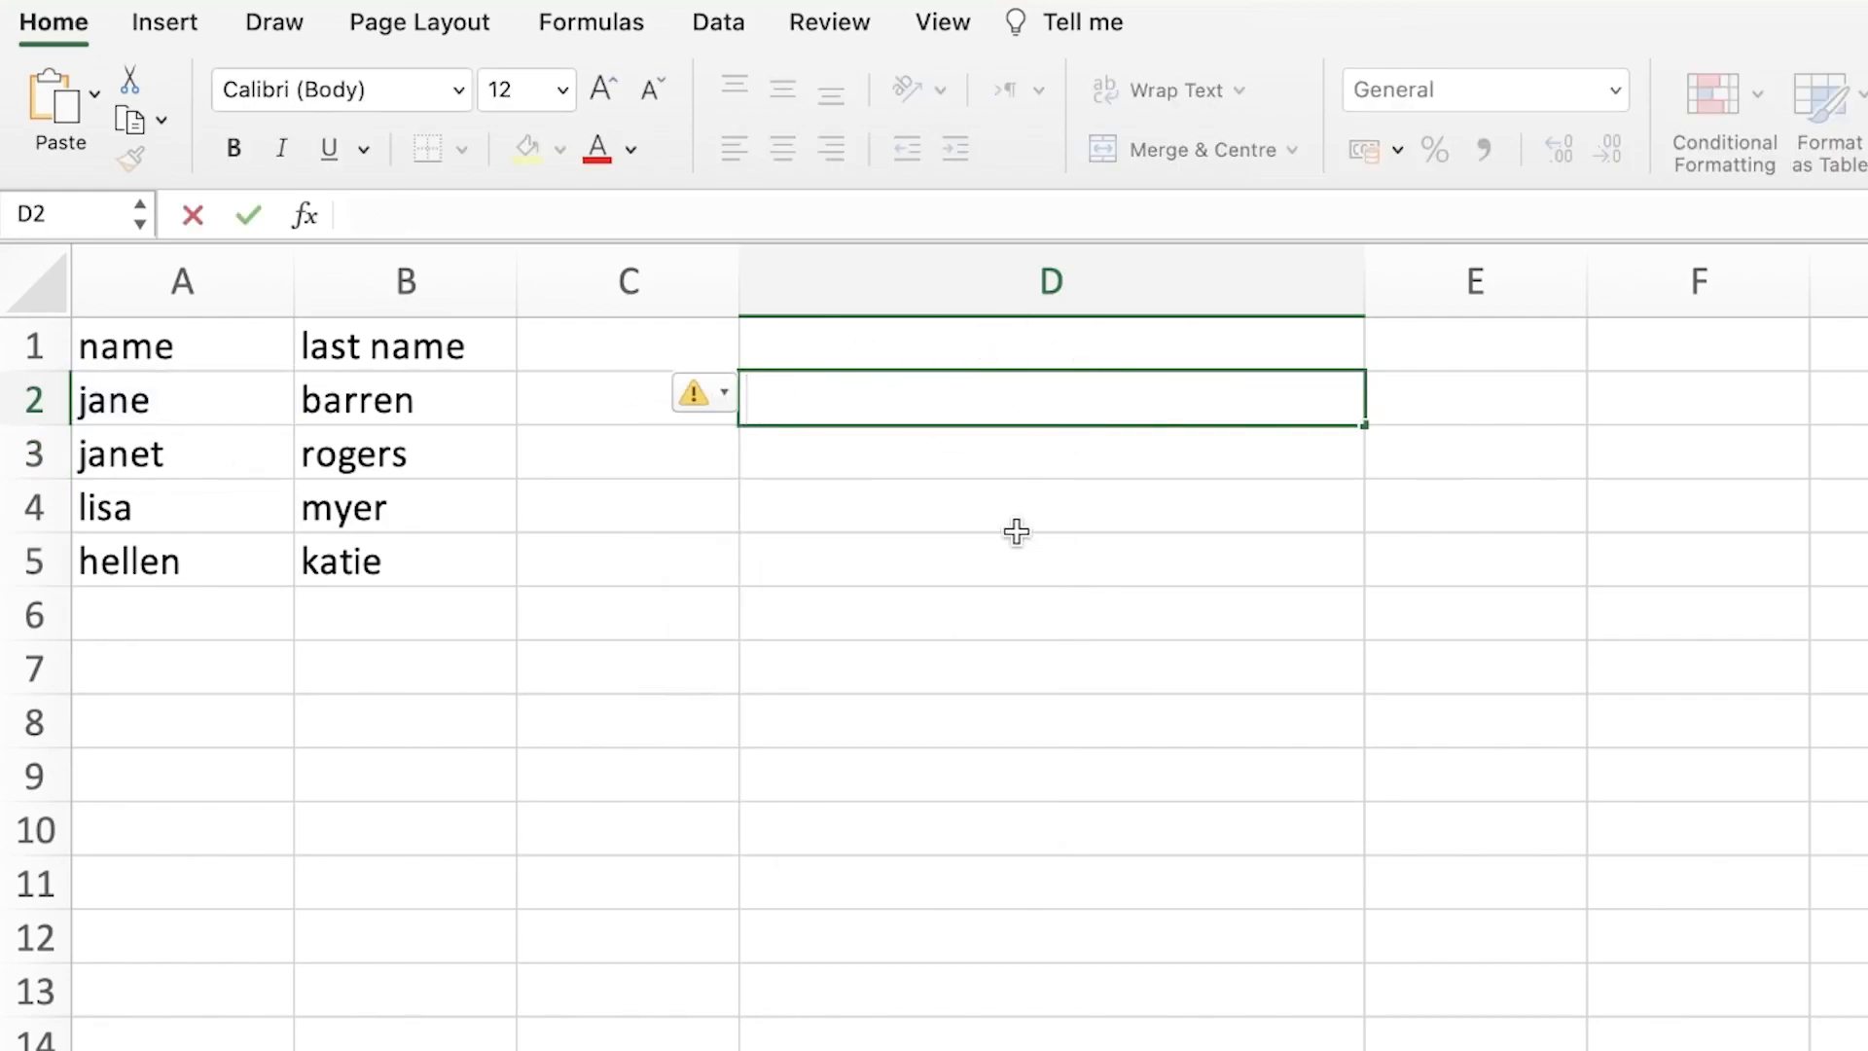
- Enter the formula =CONCAT(A2:B2,) in cell D2 to join the first and last name
{"action": "type", "text": "="}
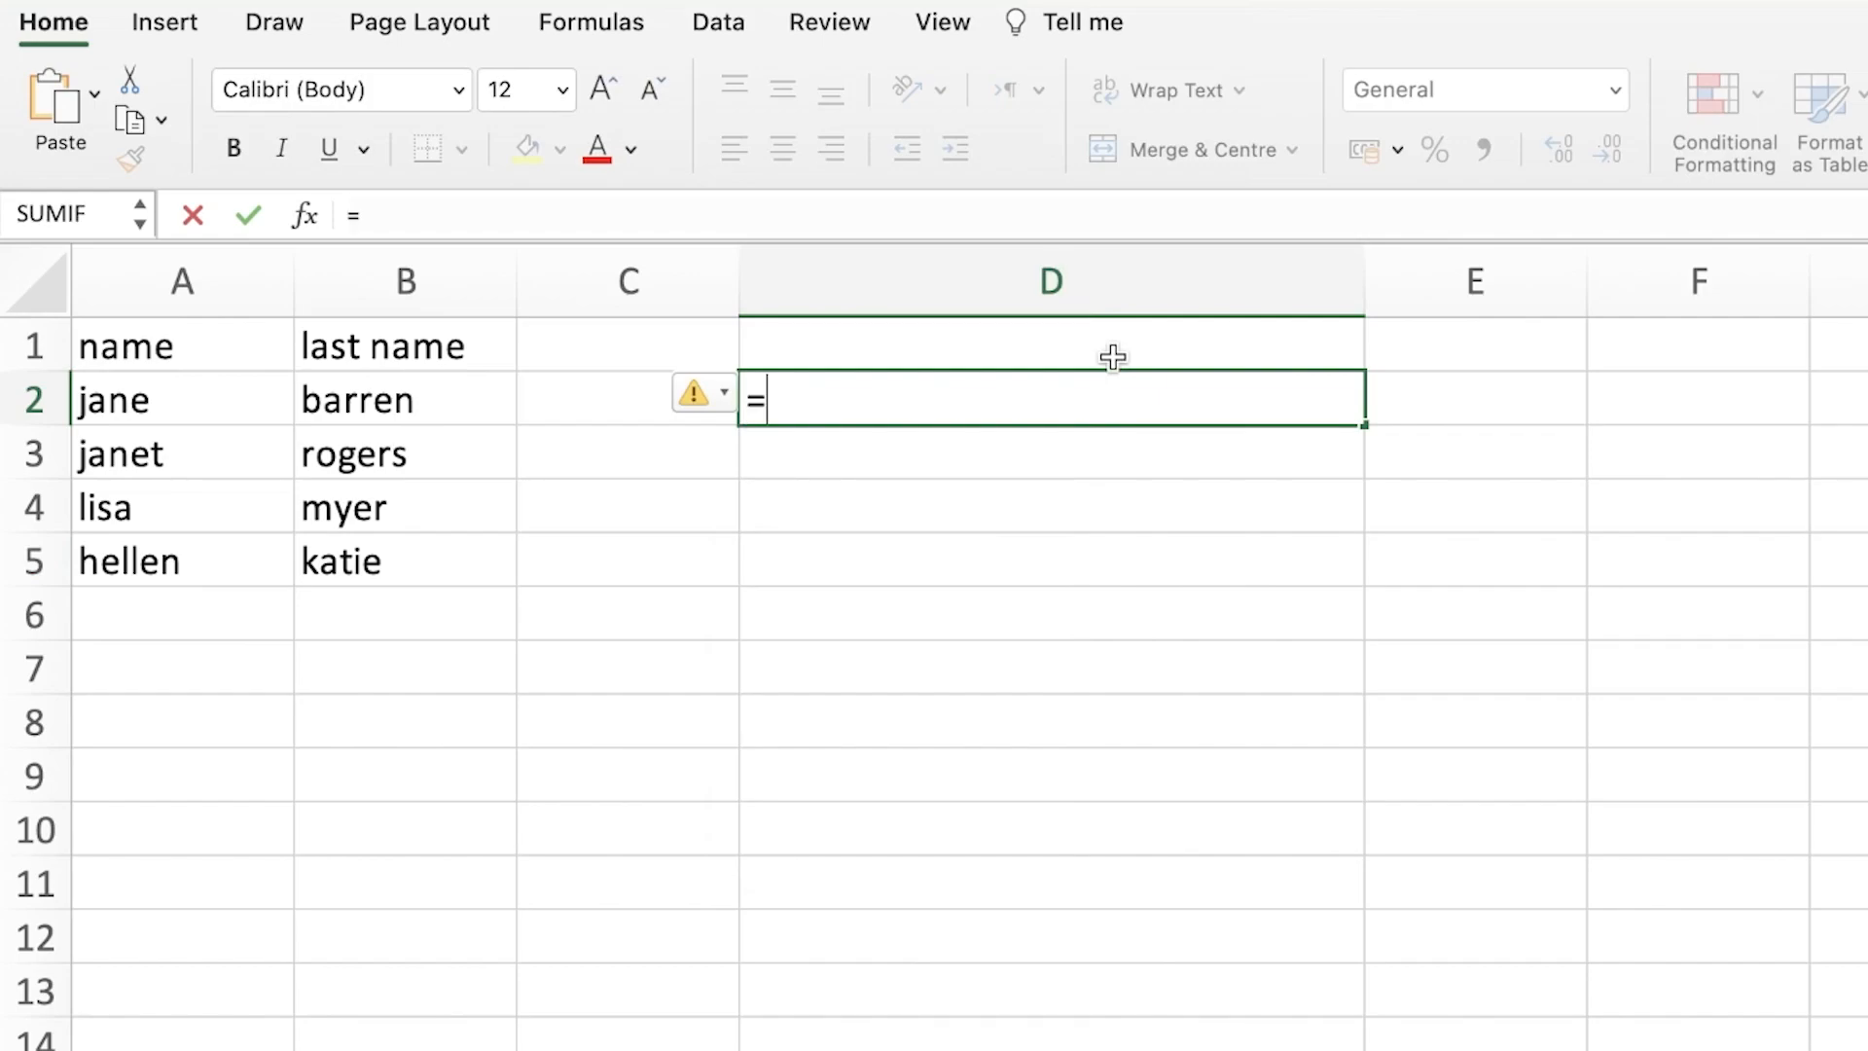
{"action": "type", "text": "c"}
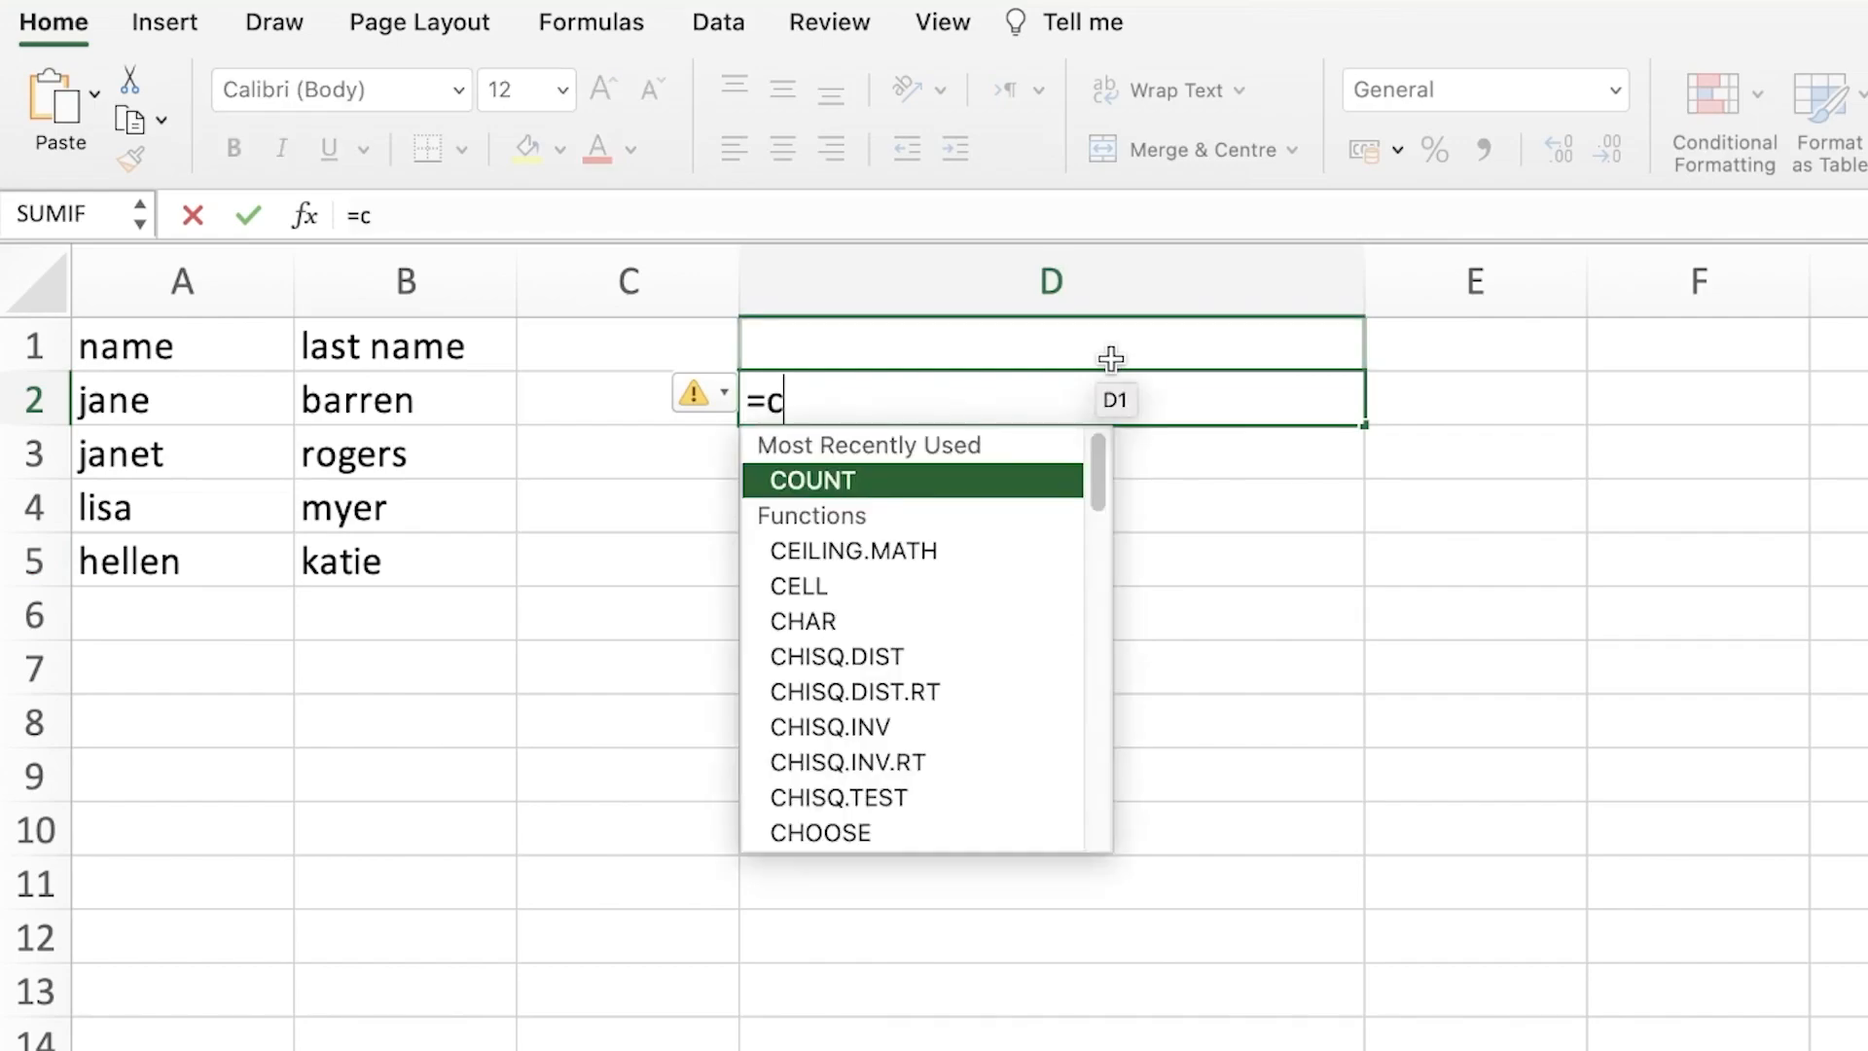
{"action": "type", "text": "on"}
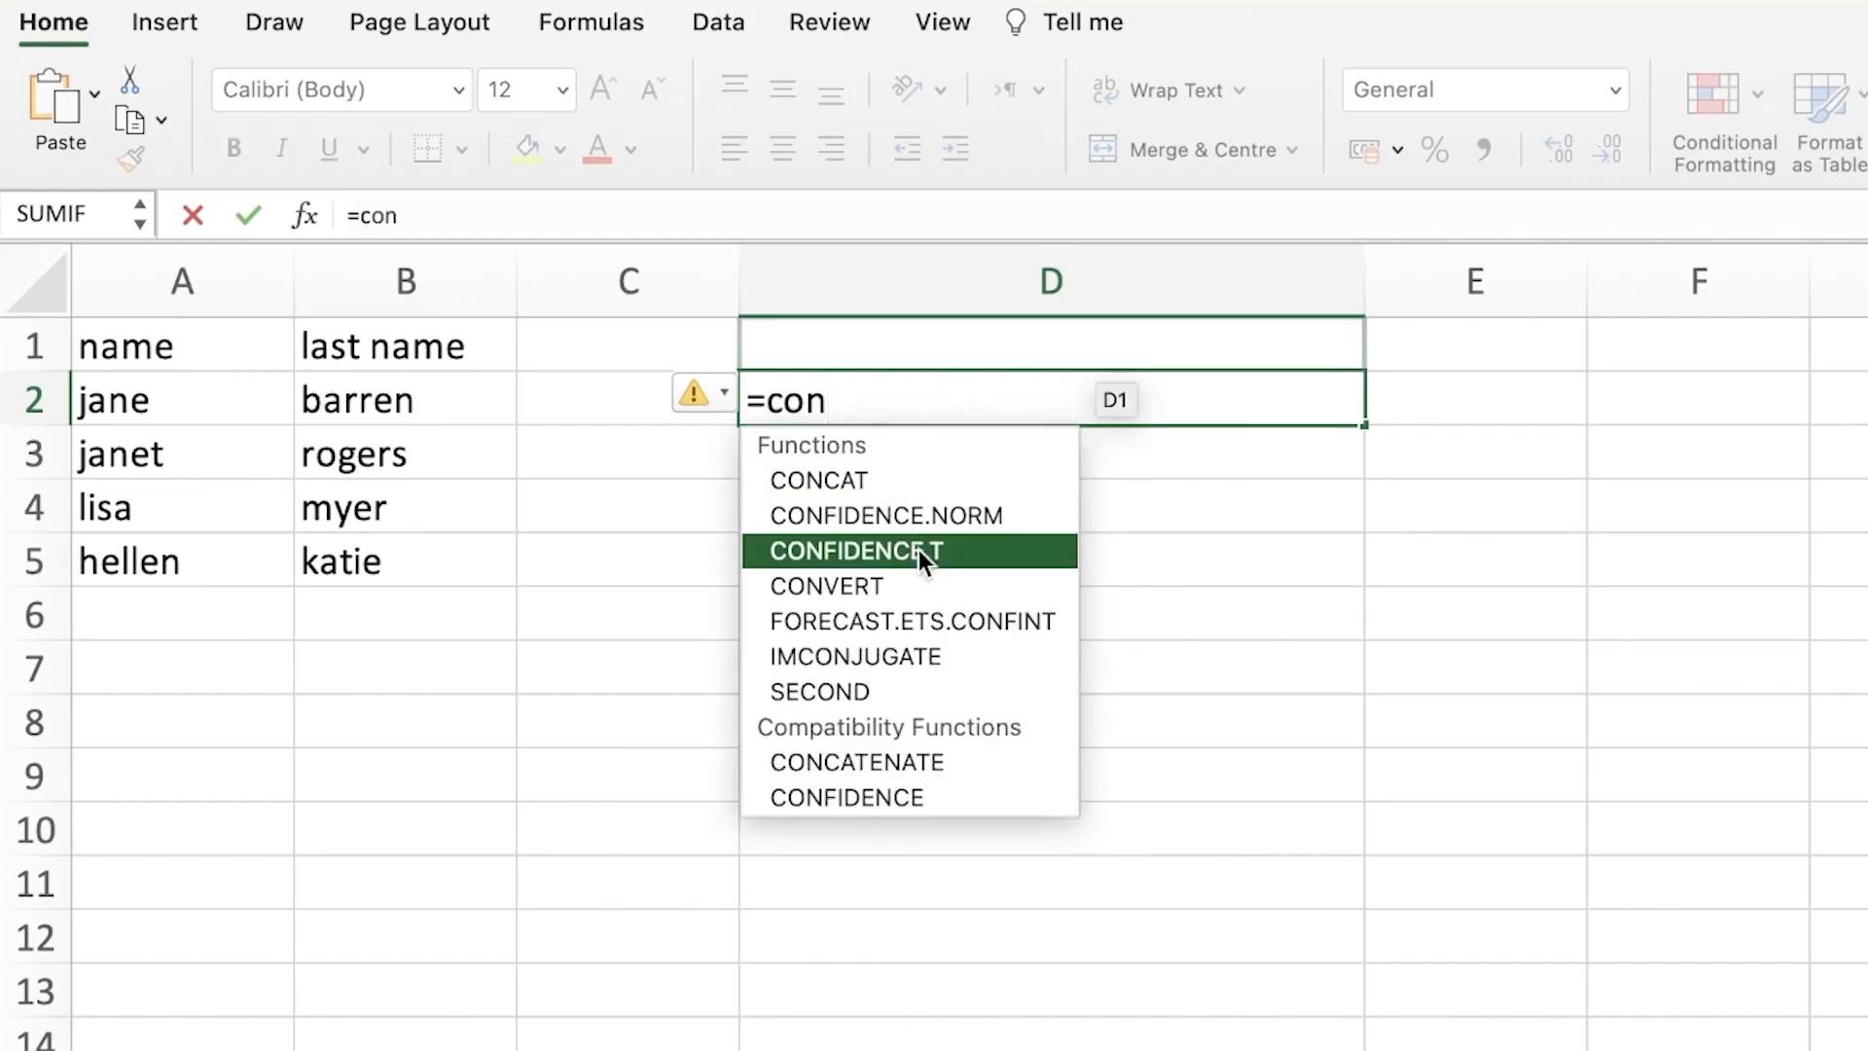
{"action": "double_click", "coordinate": [829, 487]}
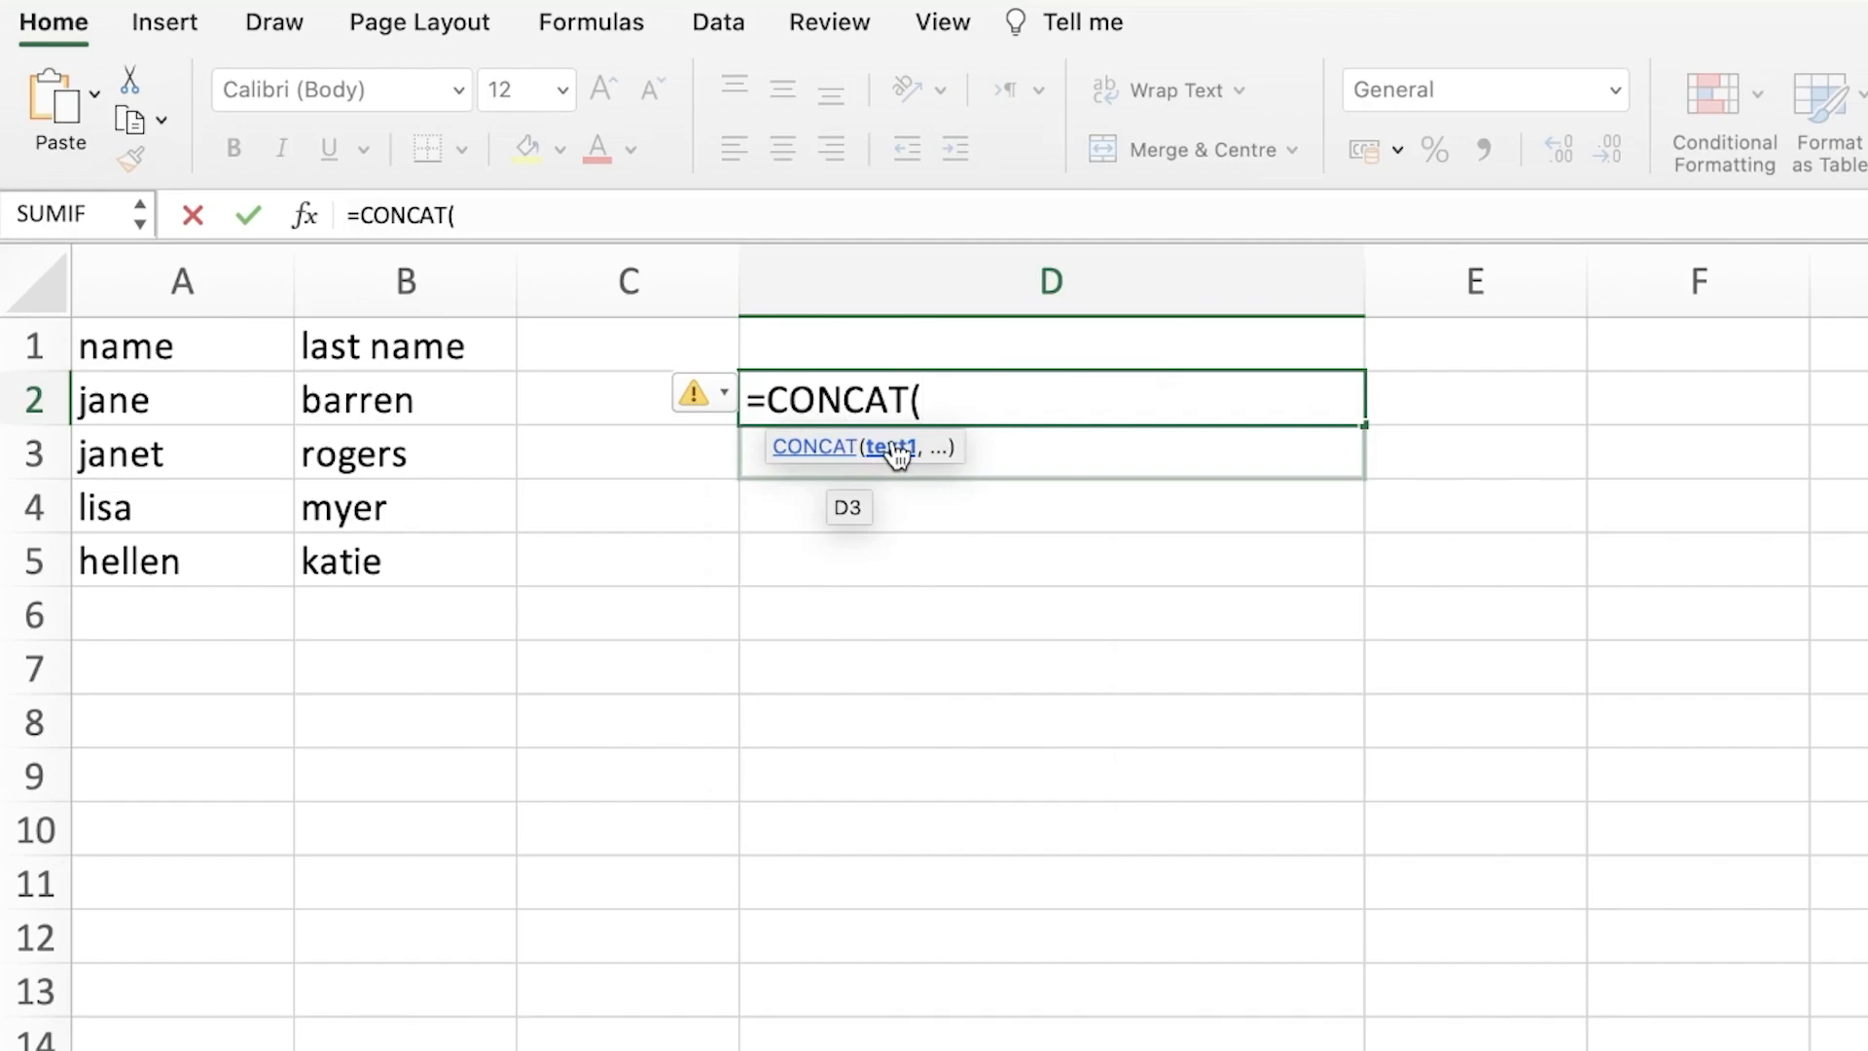
{"action": "type", "text": "A2"}
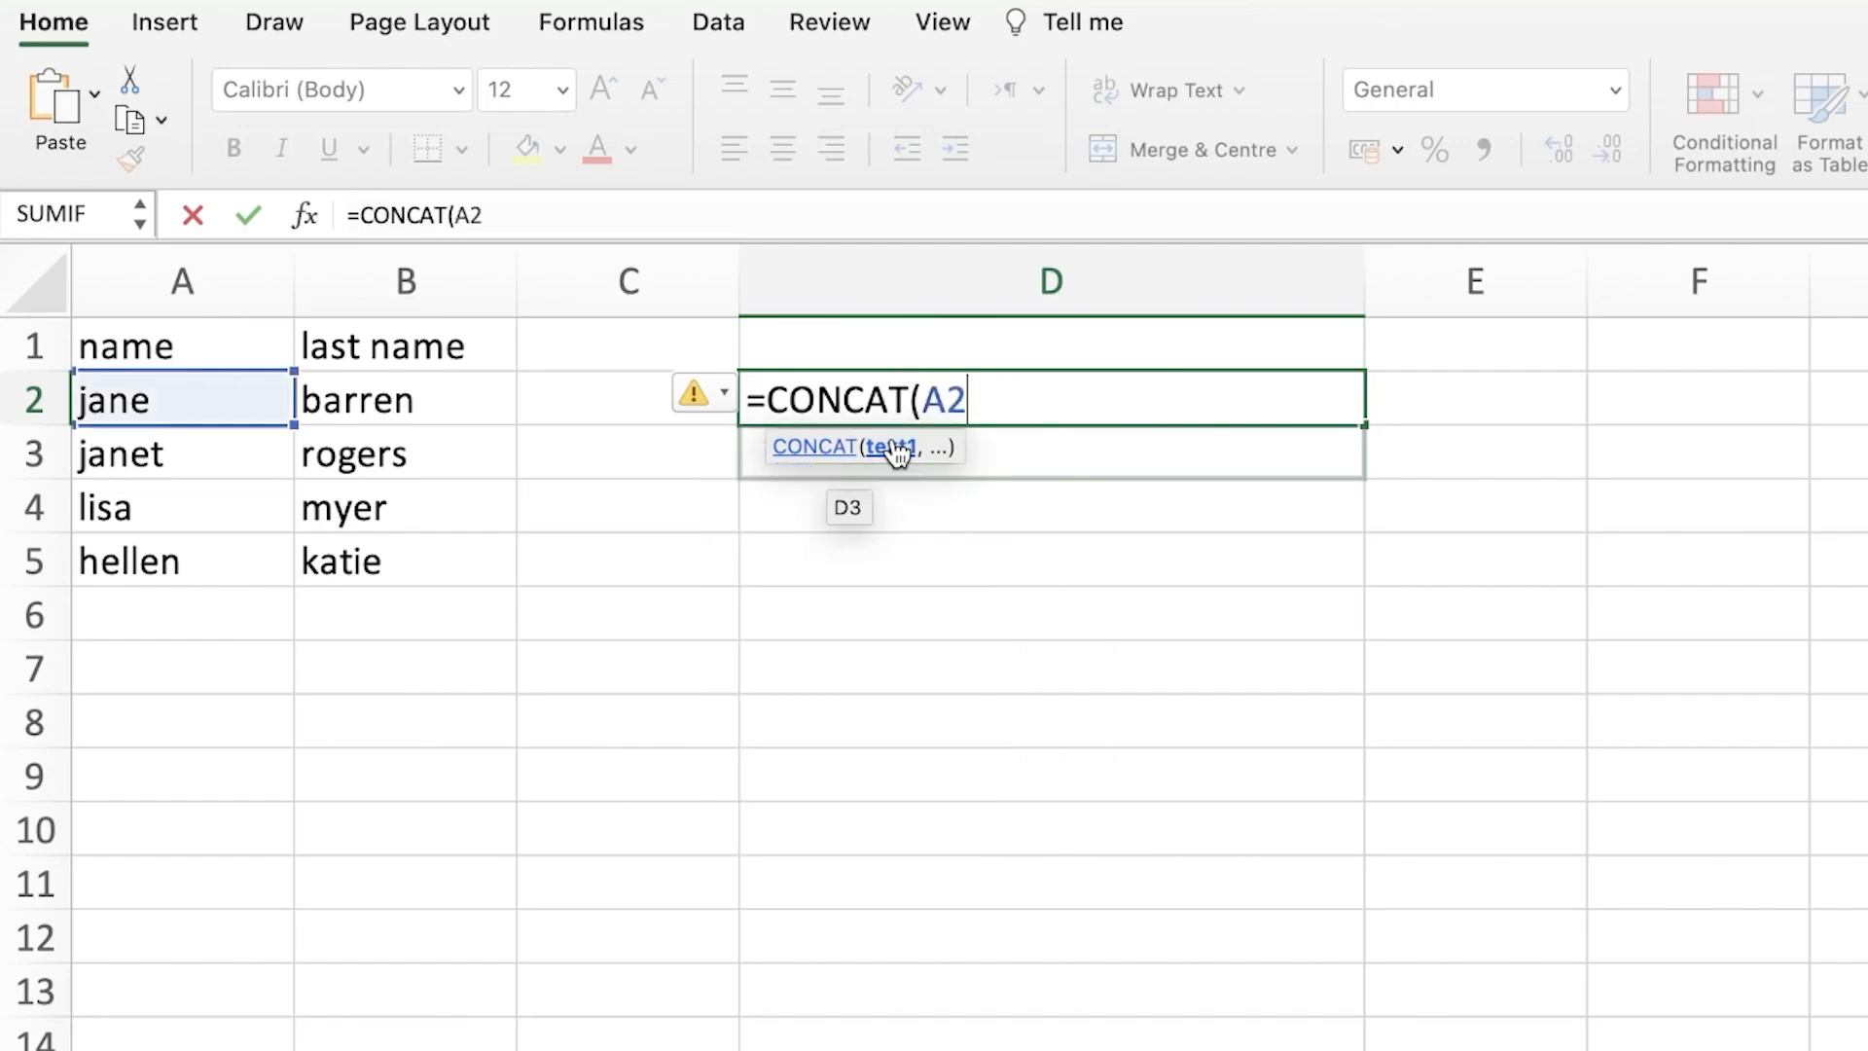
{"action": "type", "text": ","}
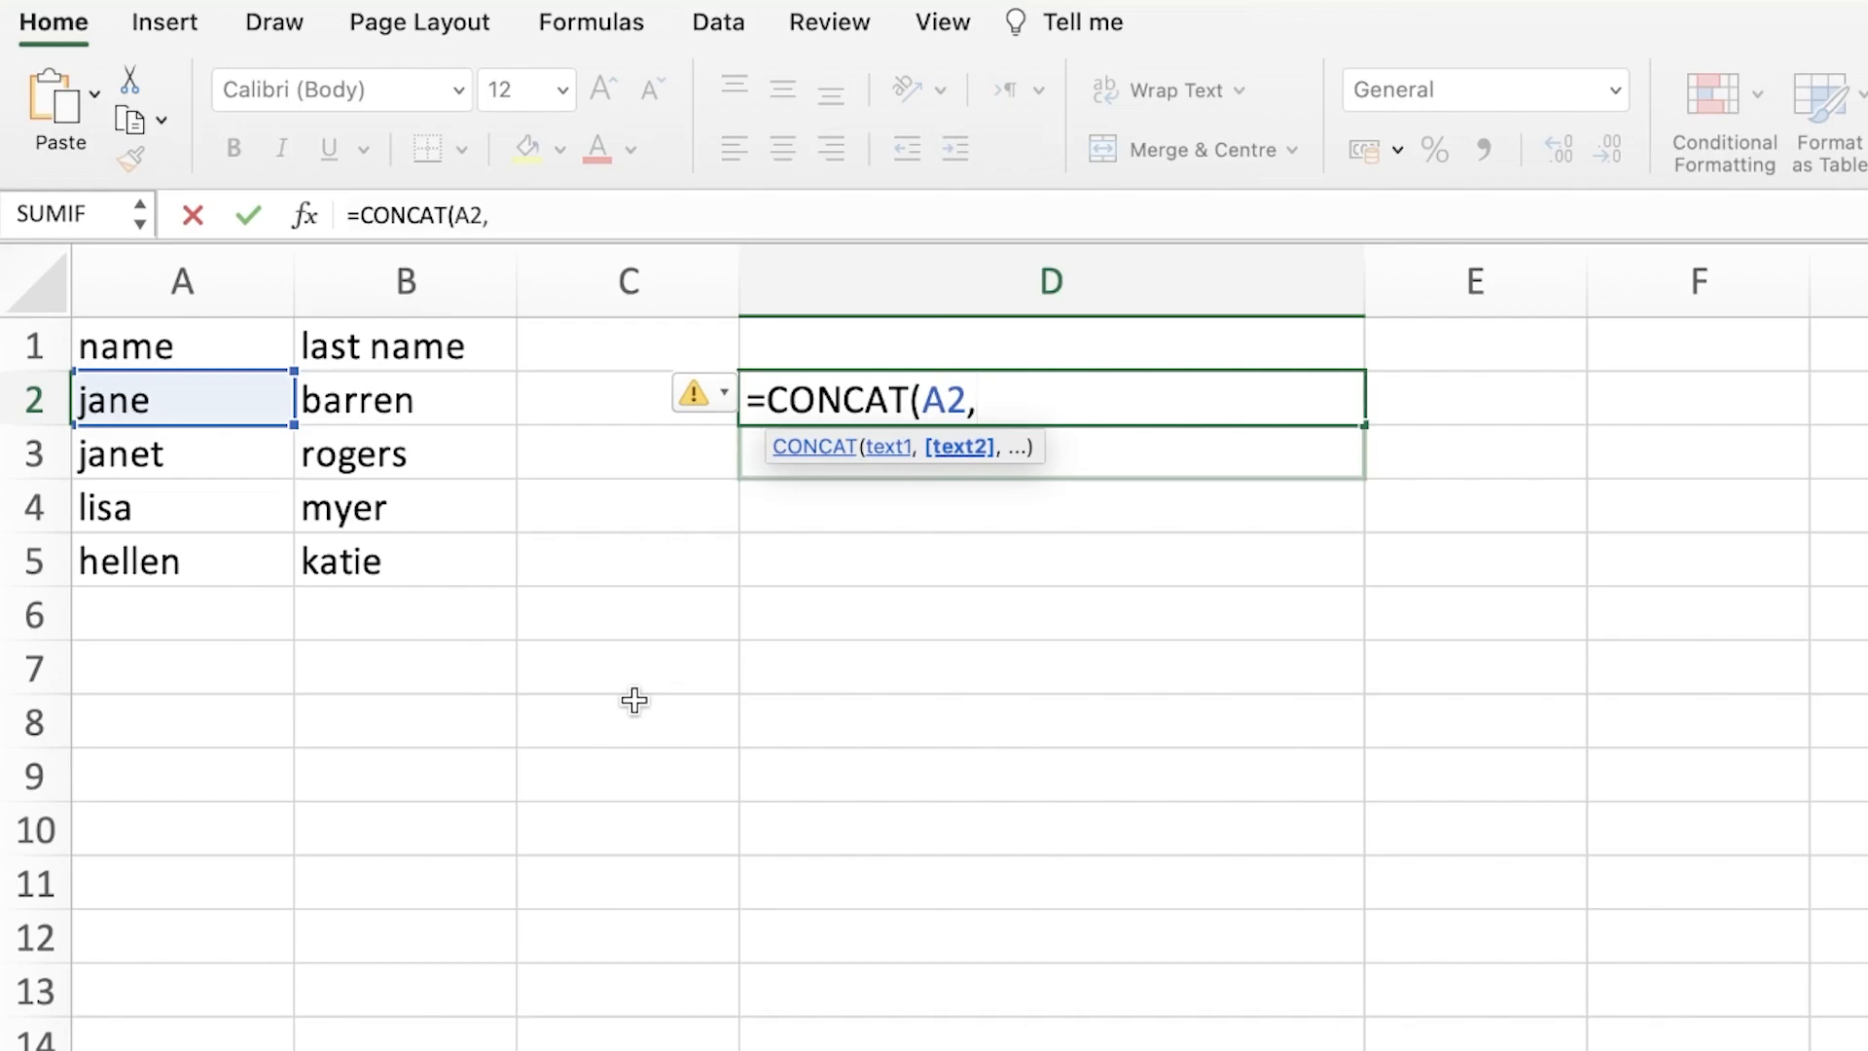
{"action": "type", "text": "B2"}
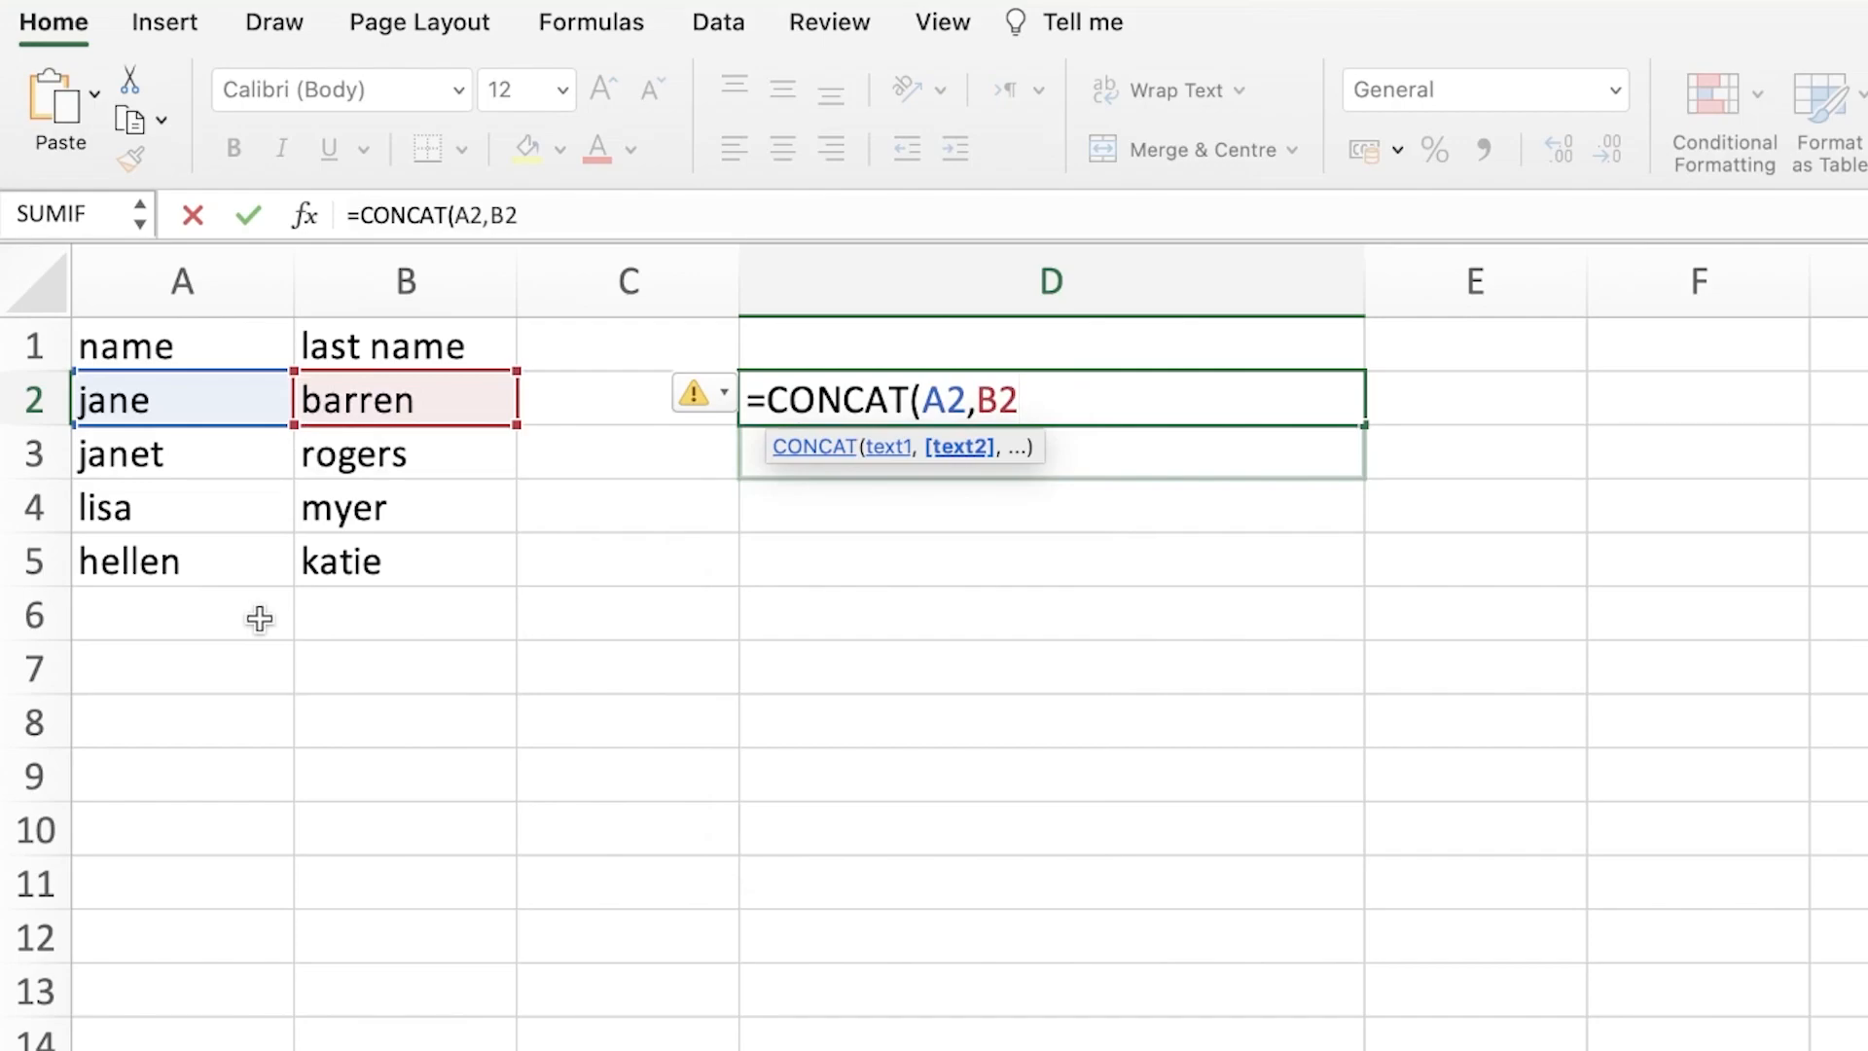
{"action": "key", "text": "BackSpace"}
{"action": "key", "text": "BackSpace"}
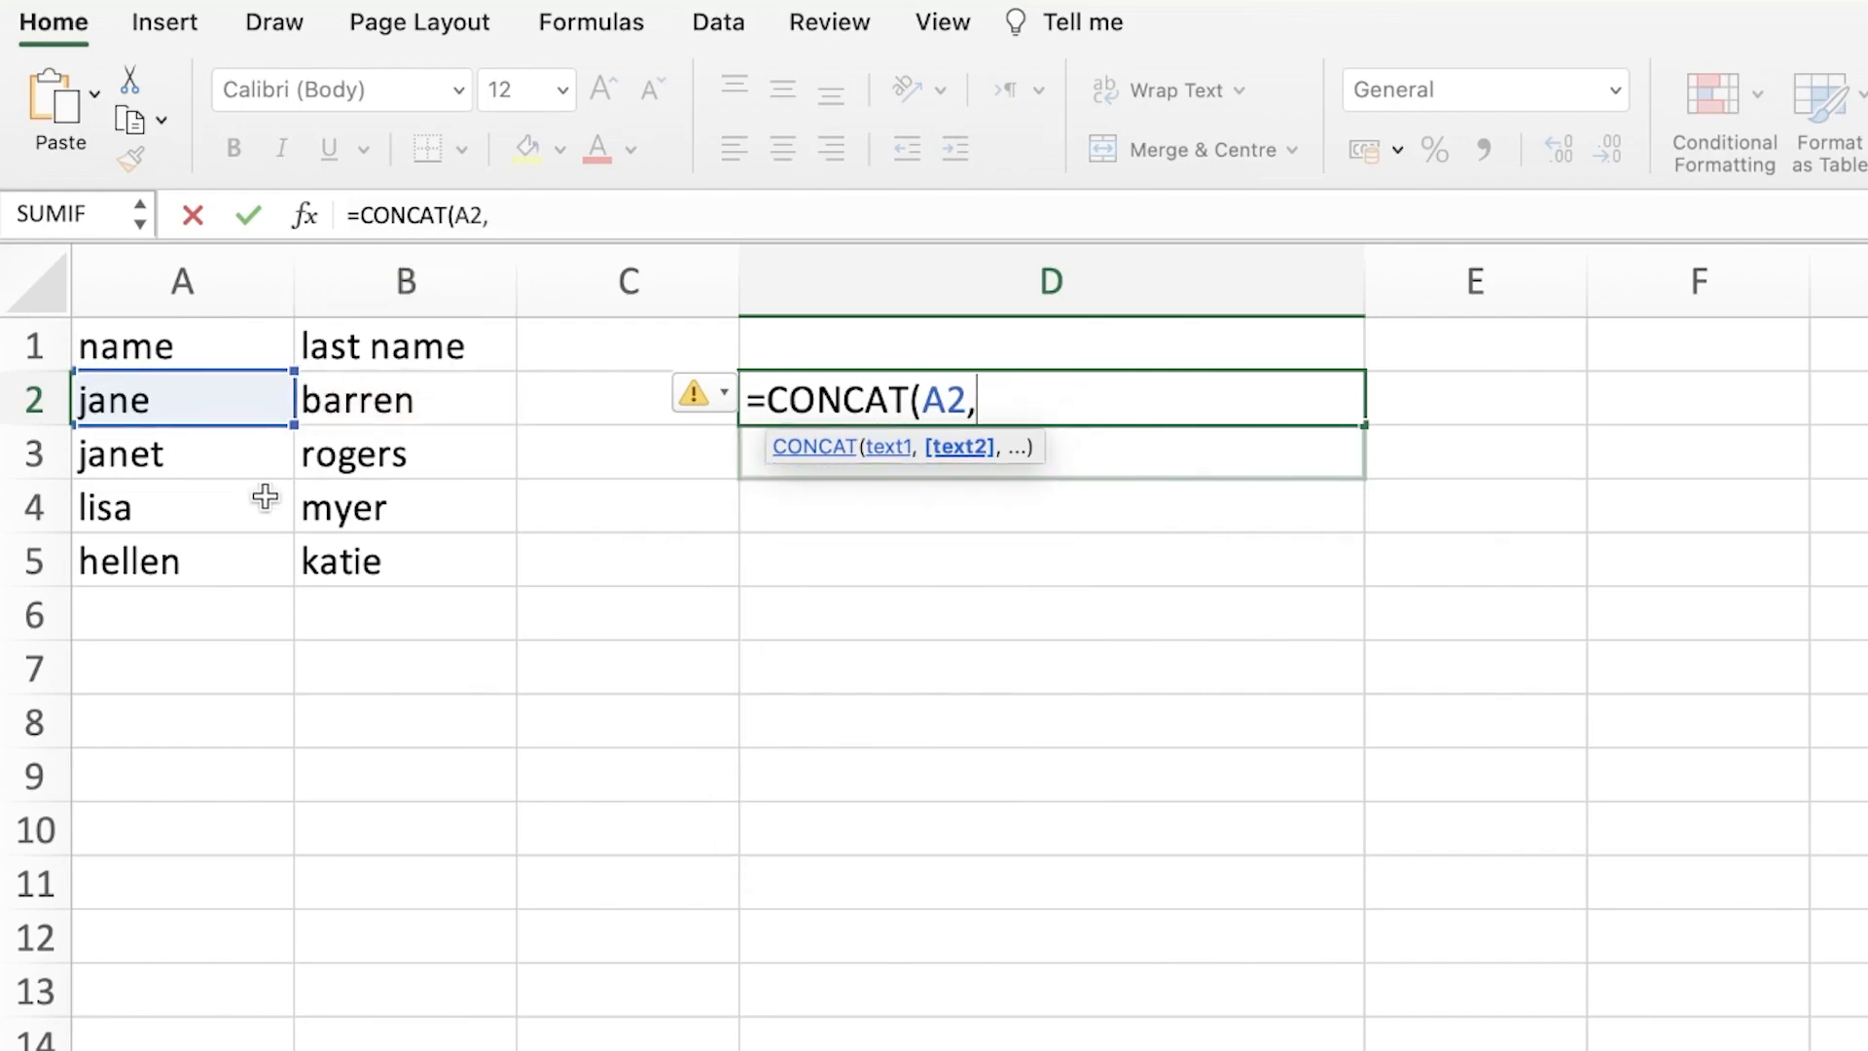
{"action": "left_click_drag", "start_coordinate": [294, 425], "coordinate": [448, 417]}
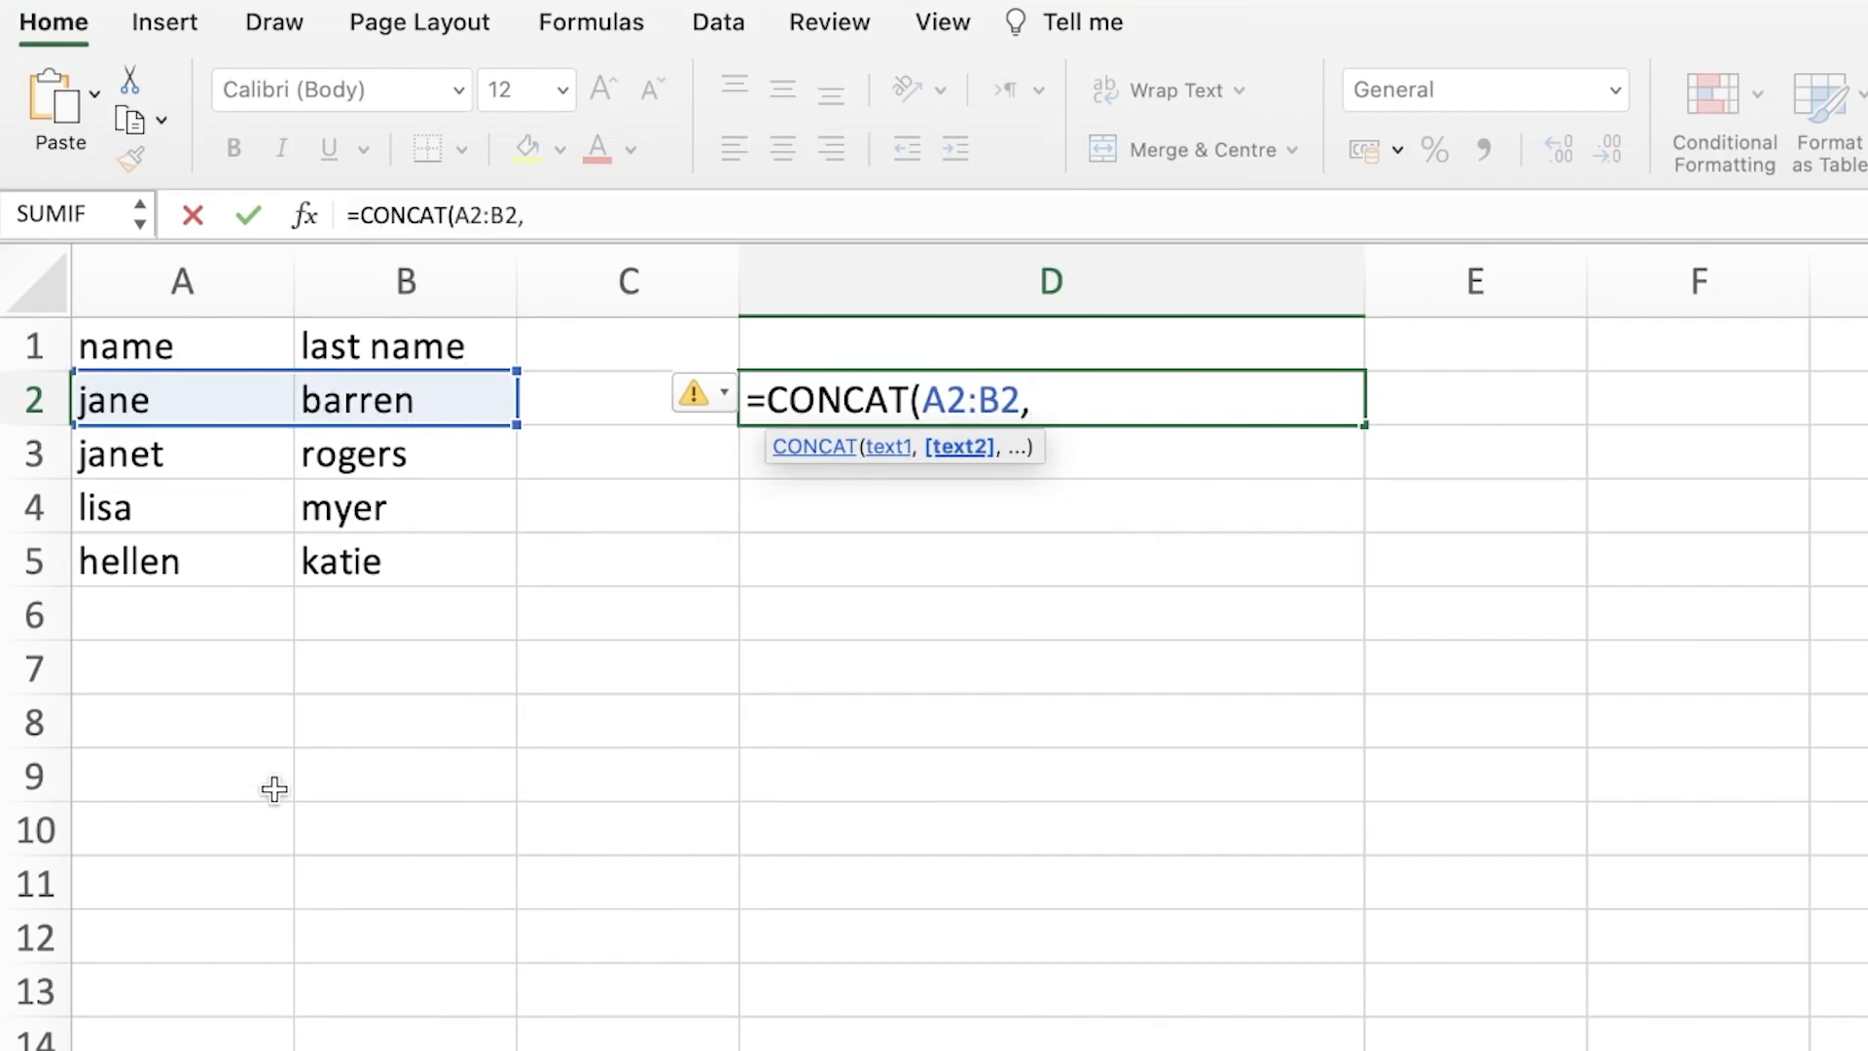
{"action": "type", "text": ")"}
{"action": "key", "text": "Return"}
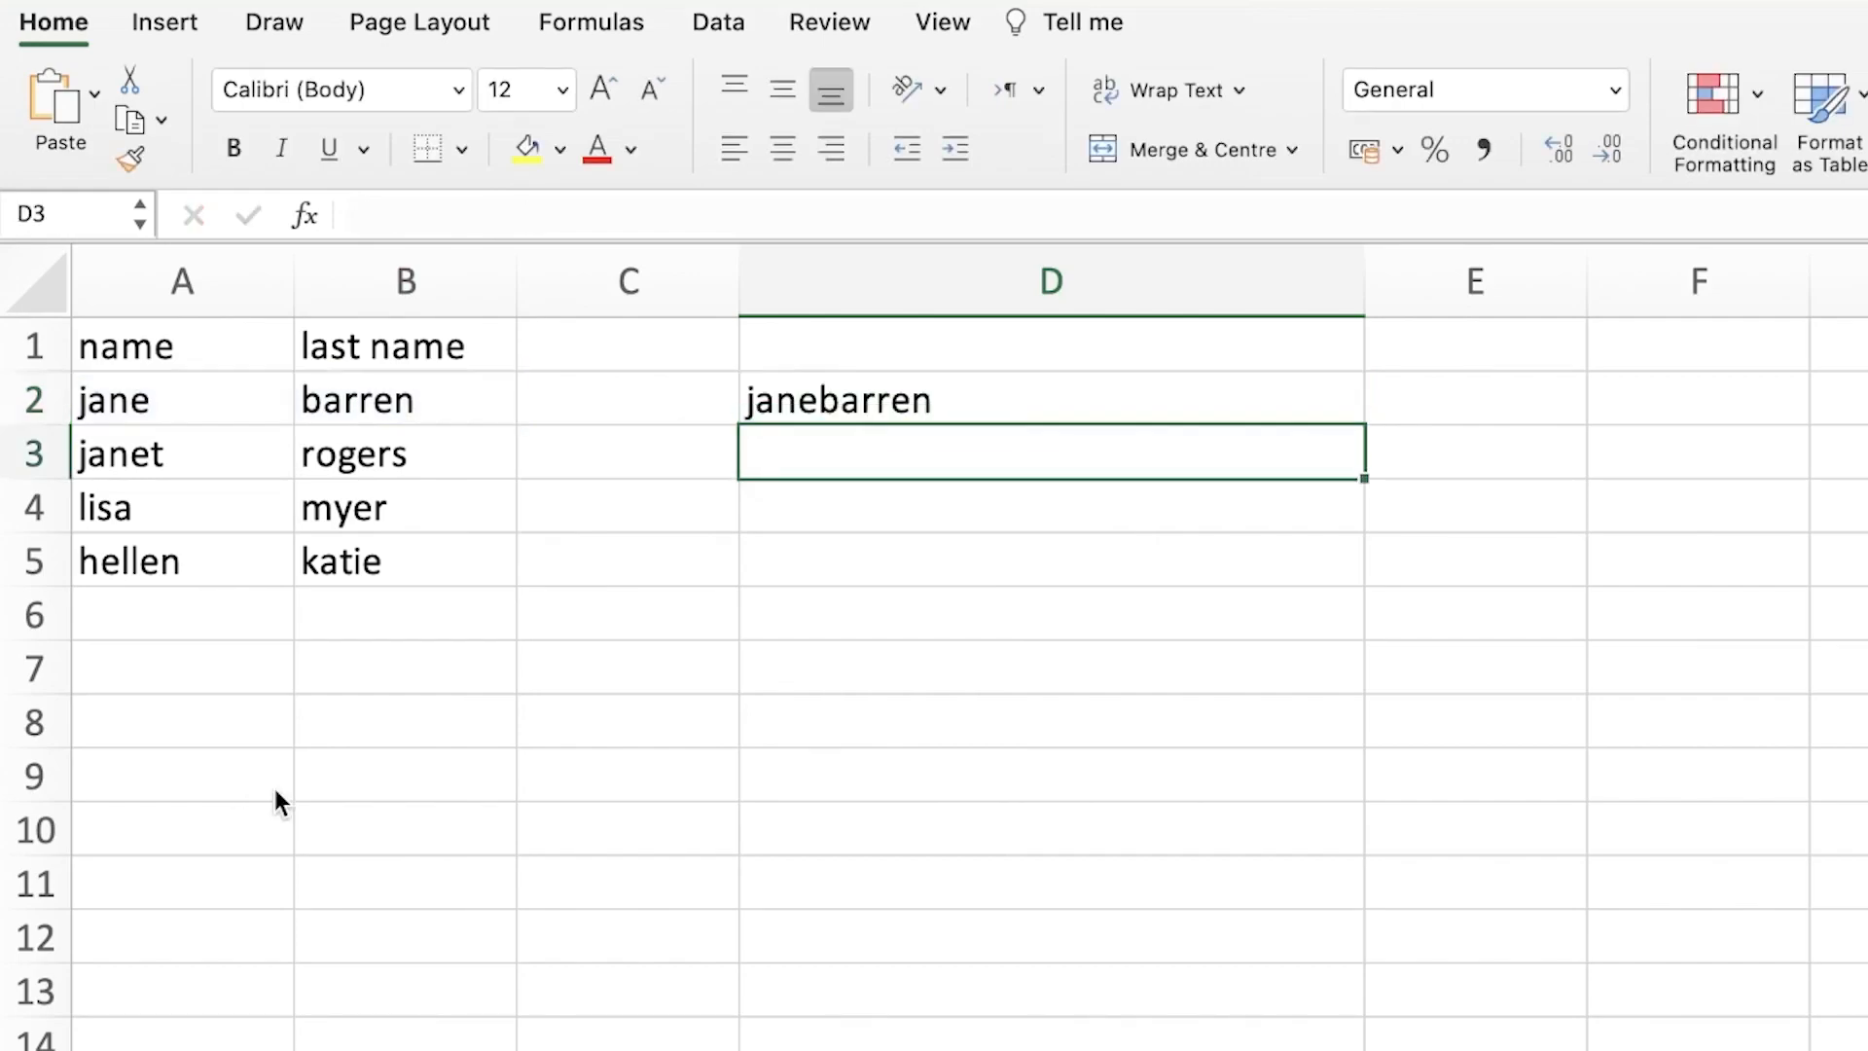
- Edit the formula in D2 to =CONCAT(A2,B2), so the two cells are separate arguments without a trailing comma
{"action": "left_click", "coordinate": [842, 402]}
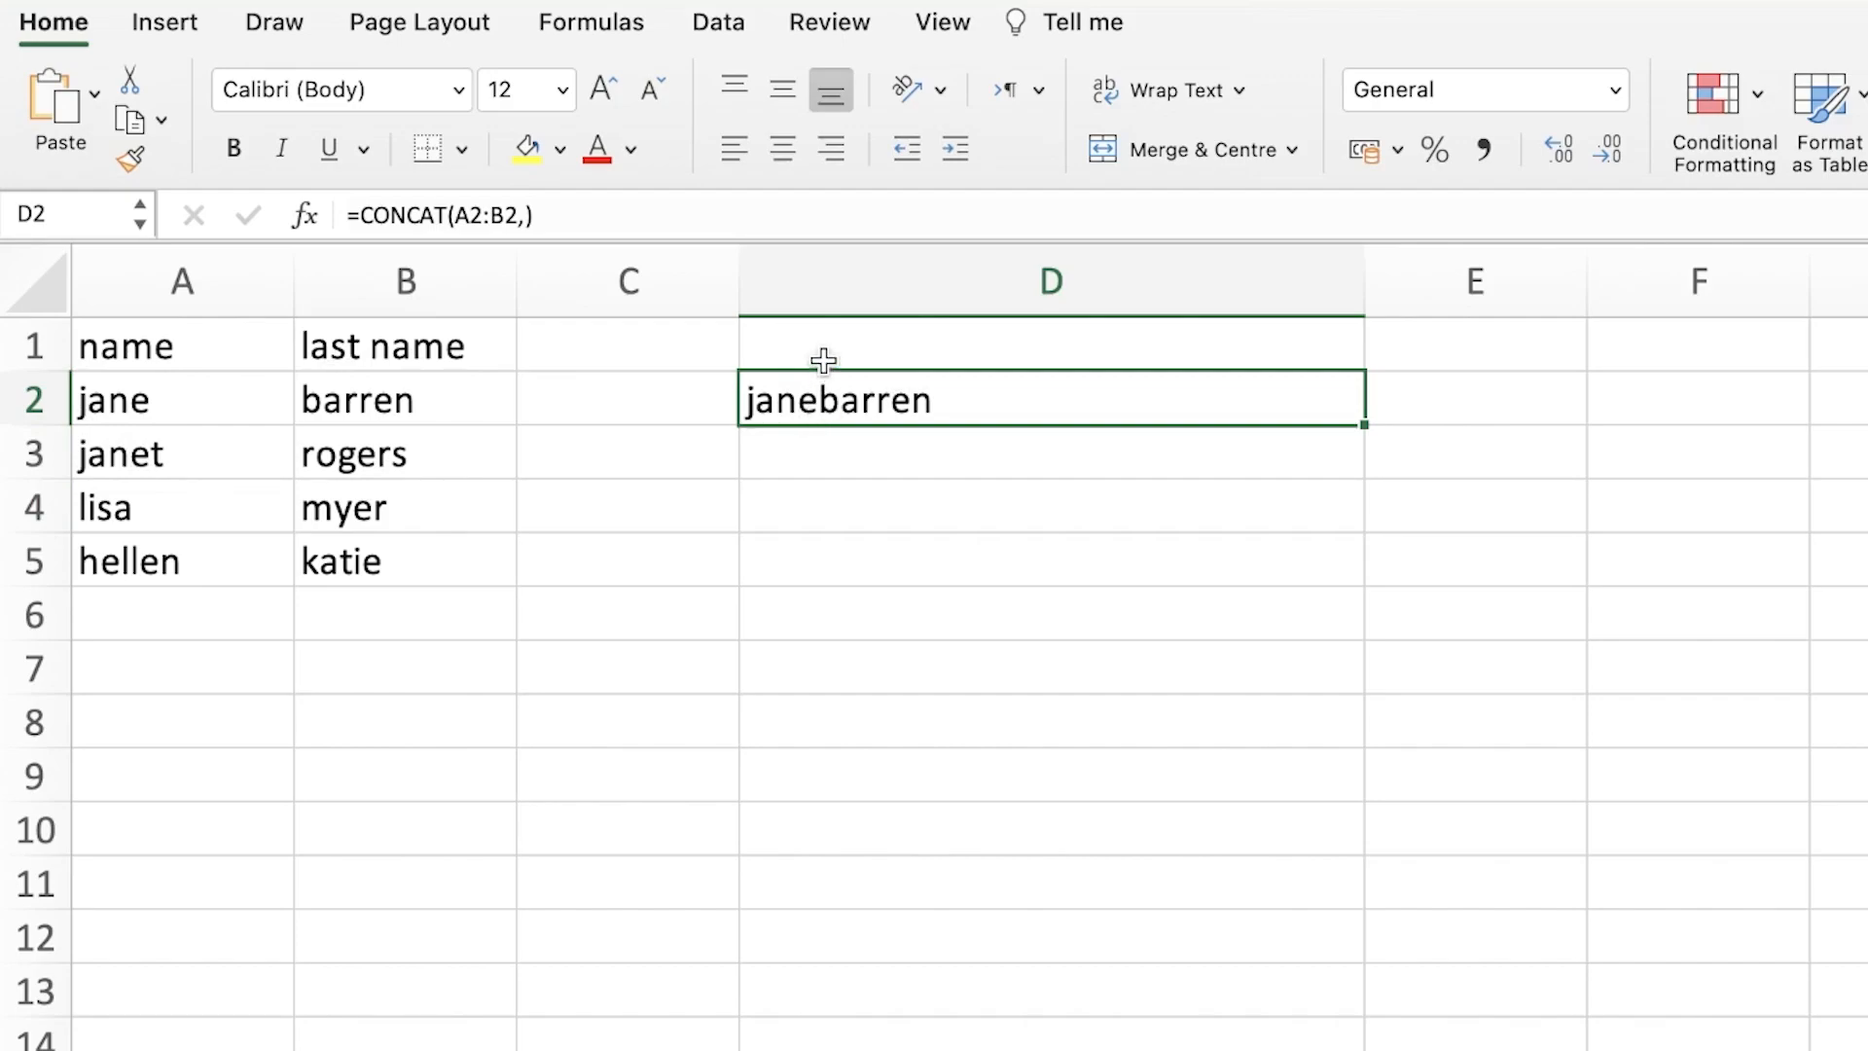
{"action": "left_click", "coordinate": [1030, 336]}
{"action": "left_click", "coordinate": [890, 413]}
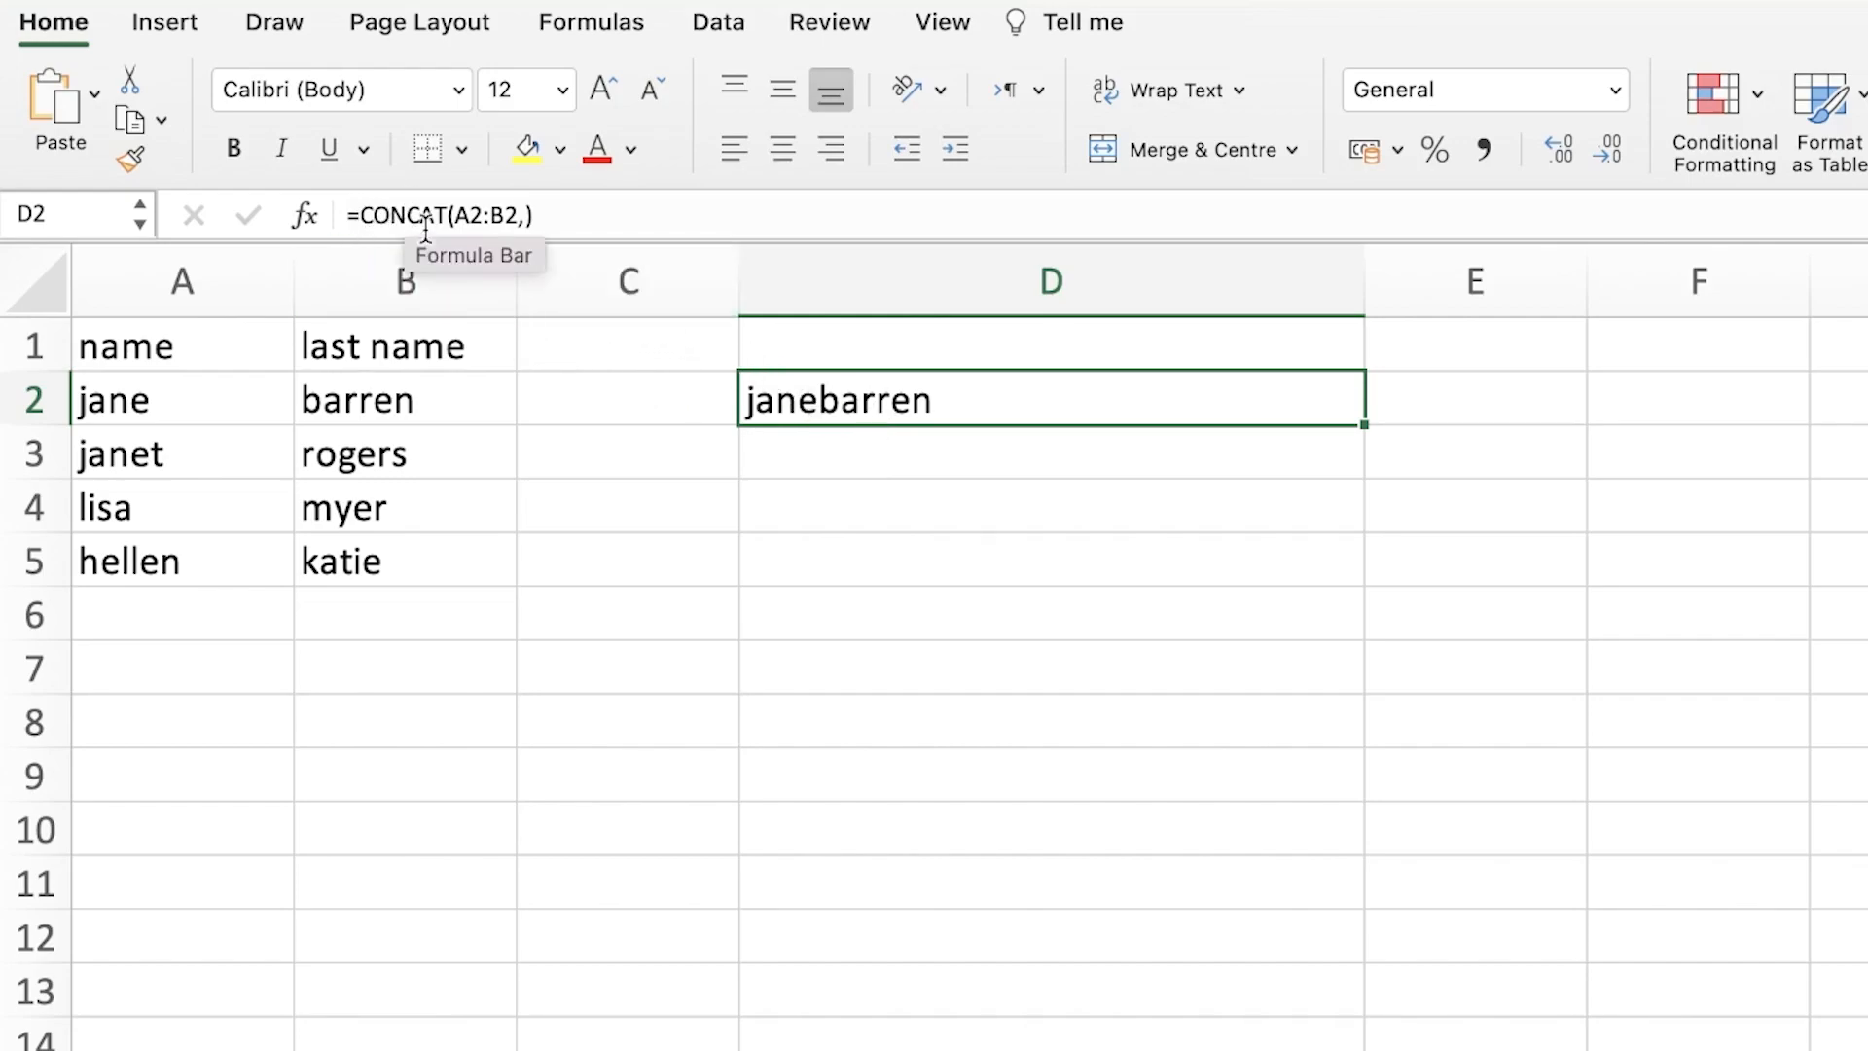
{"action": "left_click", "coordinate": [480, 215]}
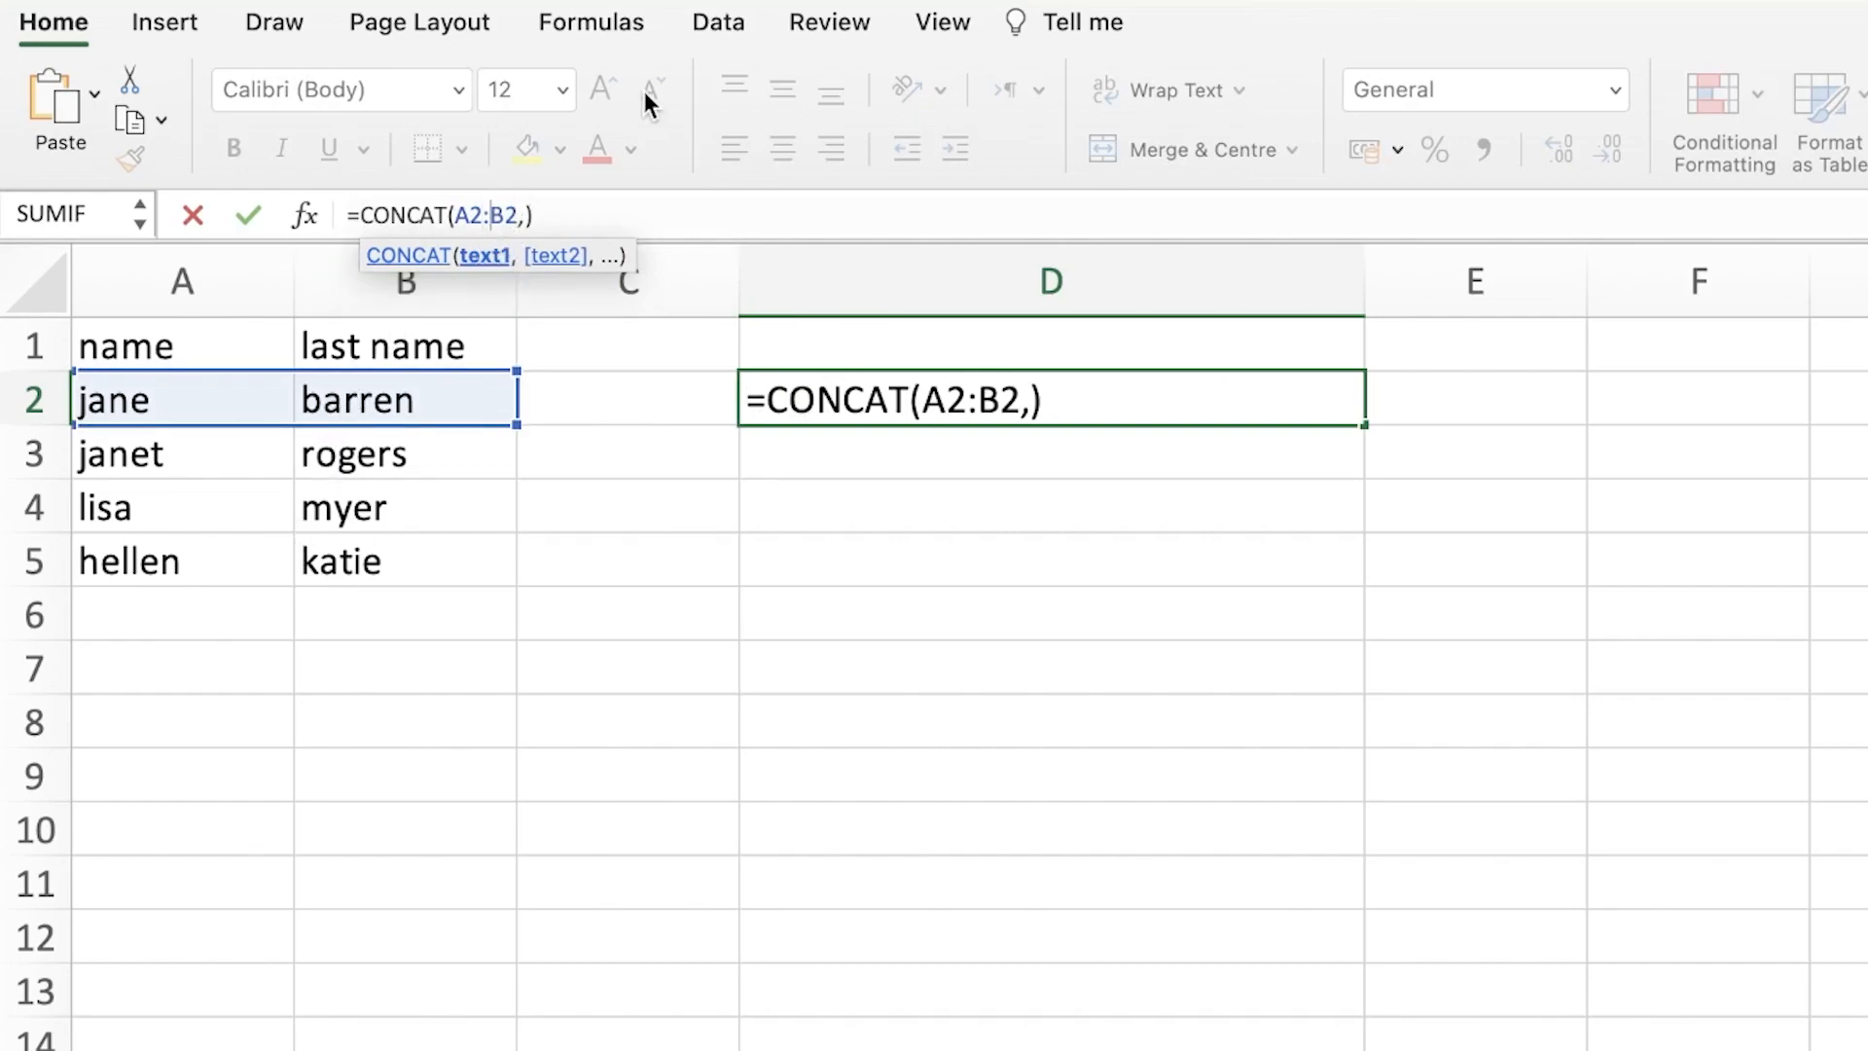
{"action": "key", "text": "BackSpace"}
{"action": "type", "text": ","}
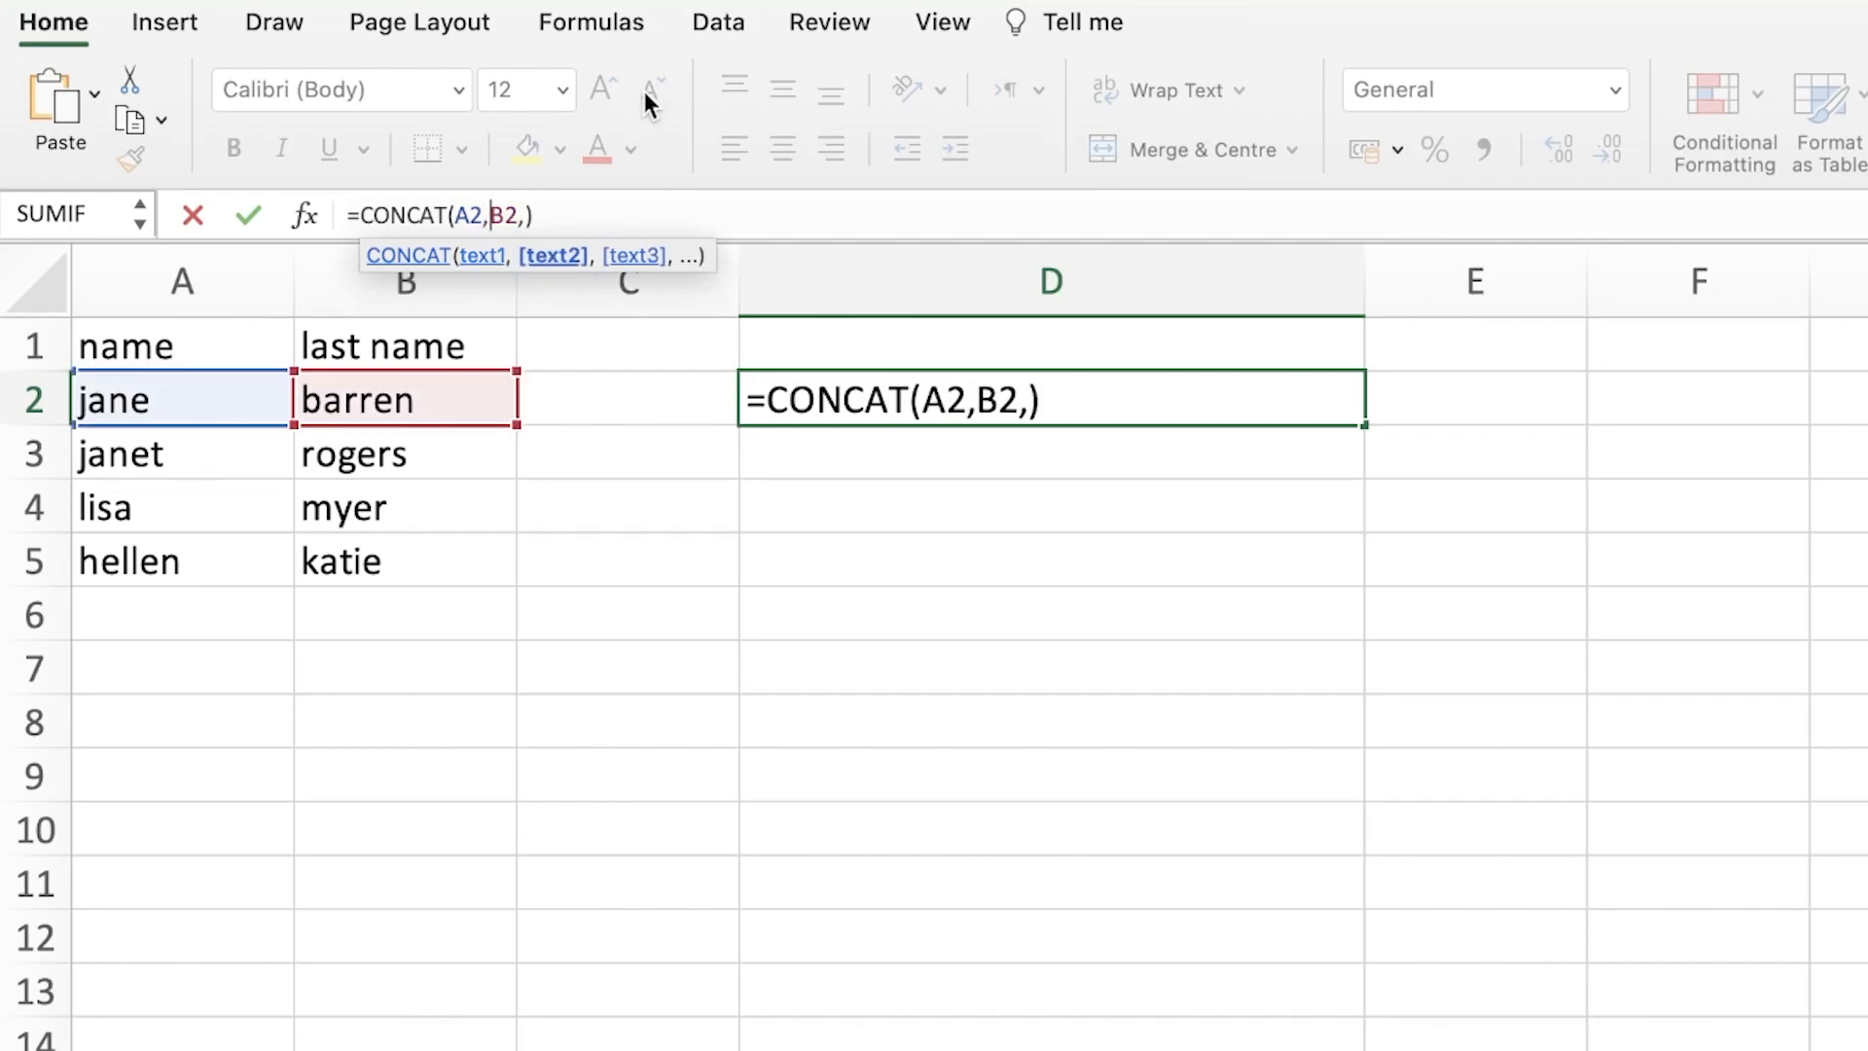
{"action": "left_click", "coordinate": [504, 213]}
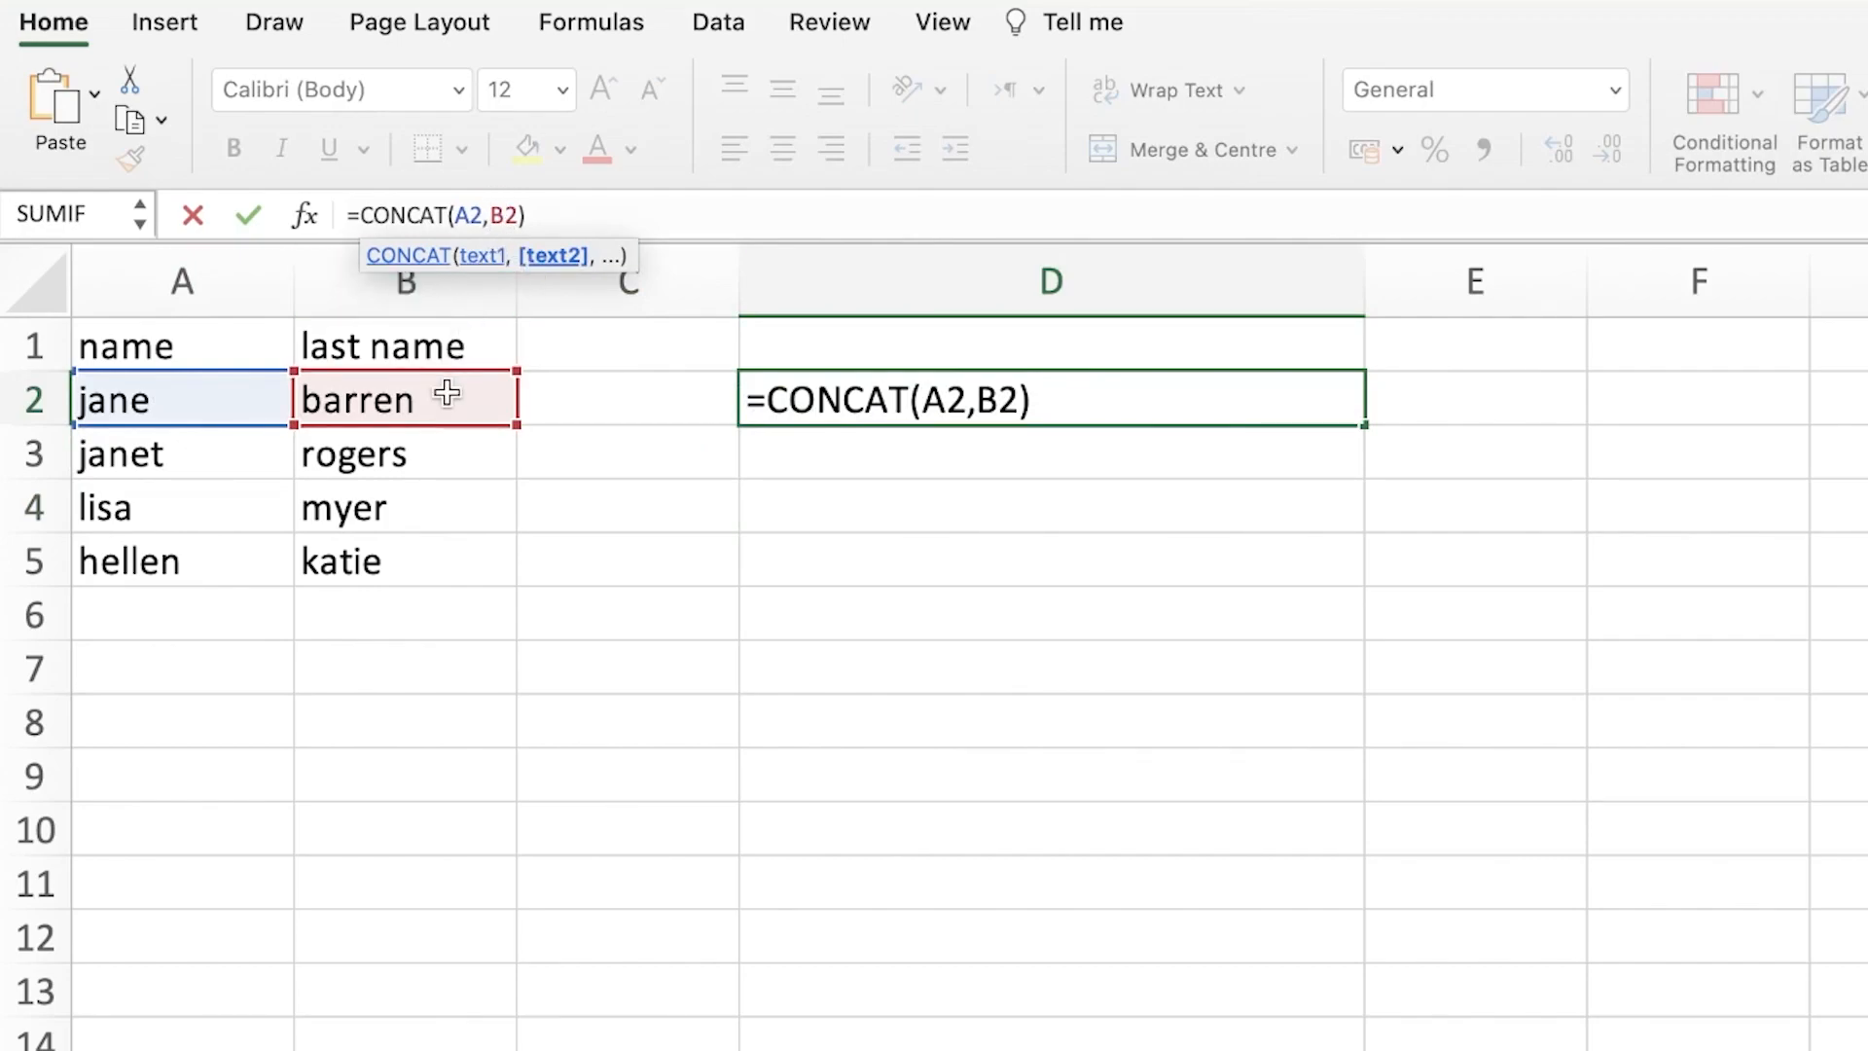
- Insert a quoted space between the two cell references in D2, making the formula =CONCAT(A2," ",B2)
{"action": "type", "text": "'"}
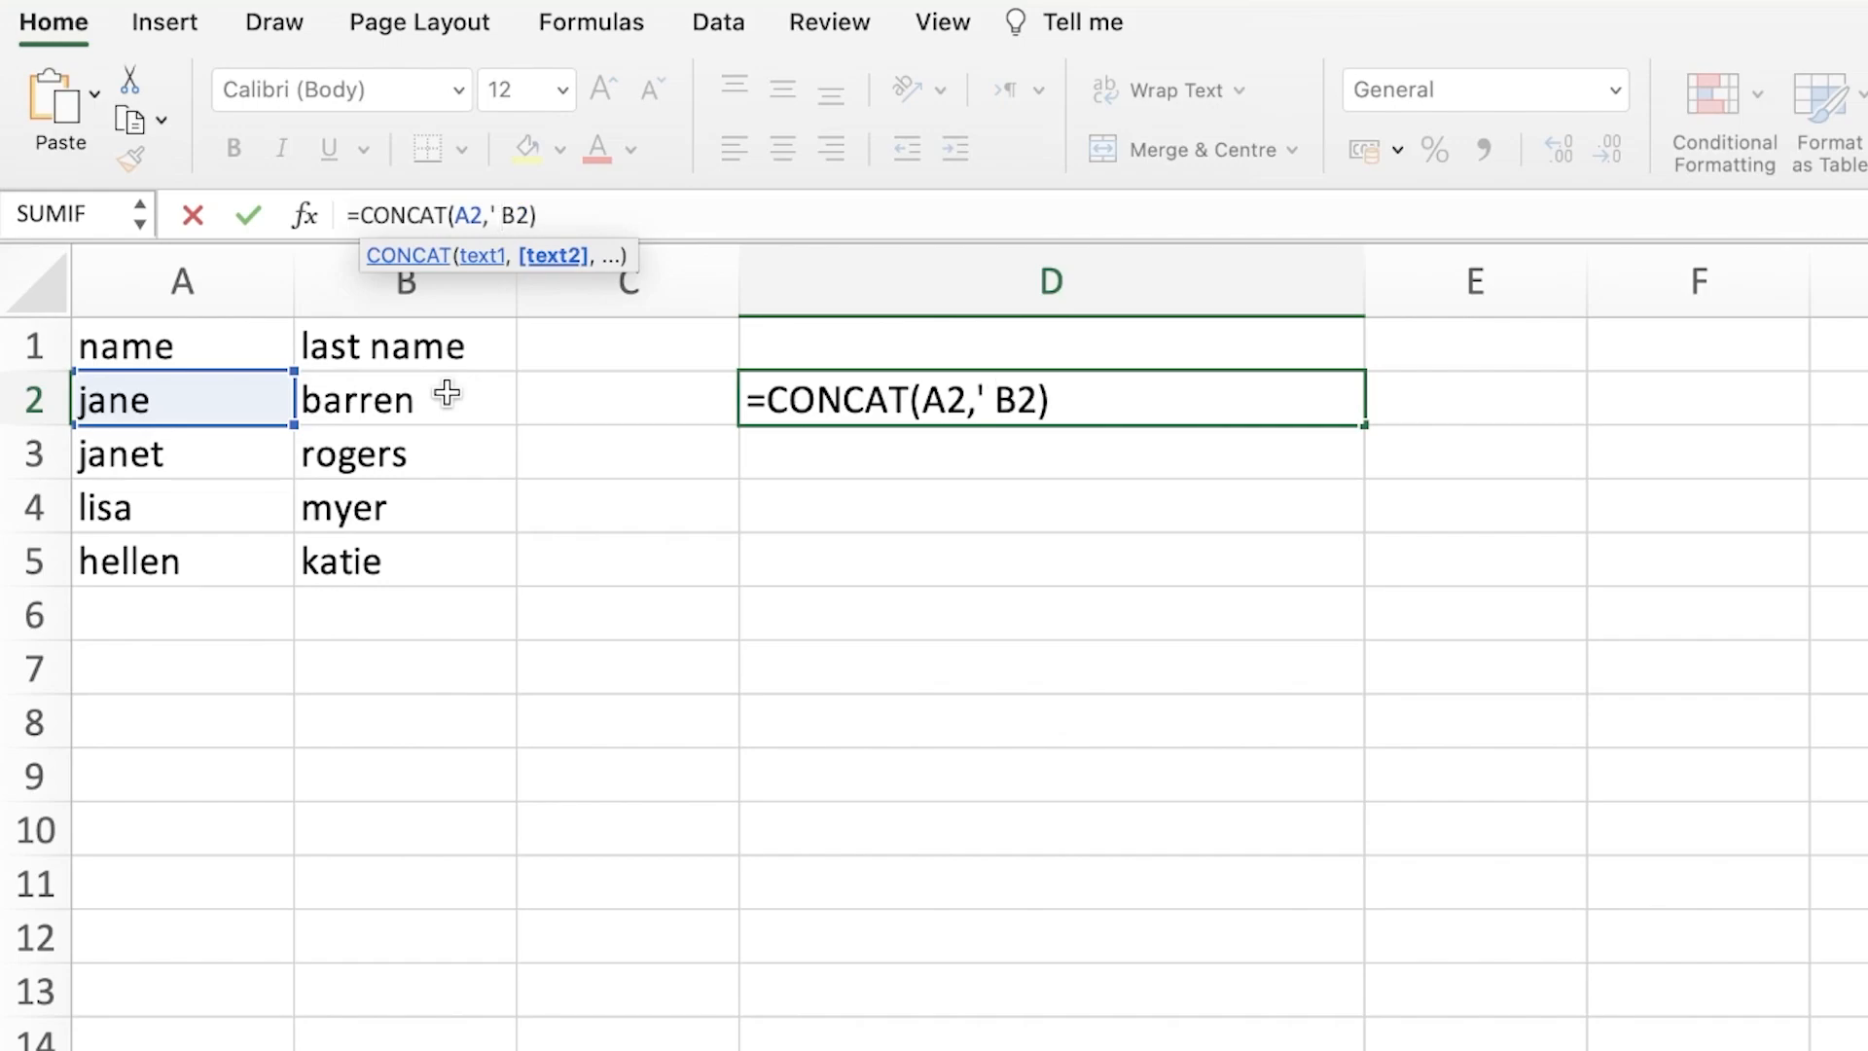
{"action": "type", "text": "',"}
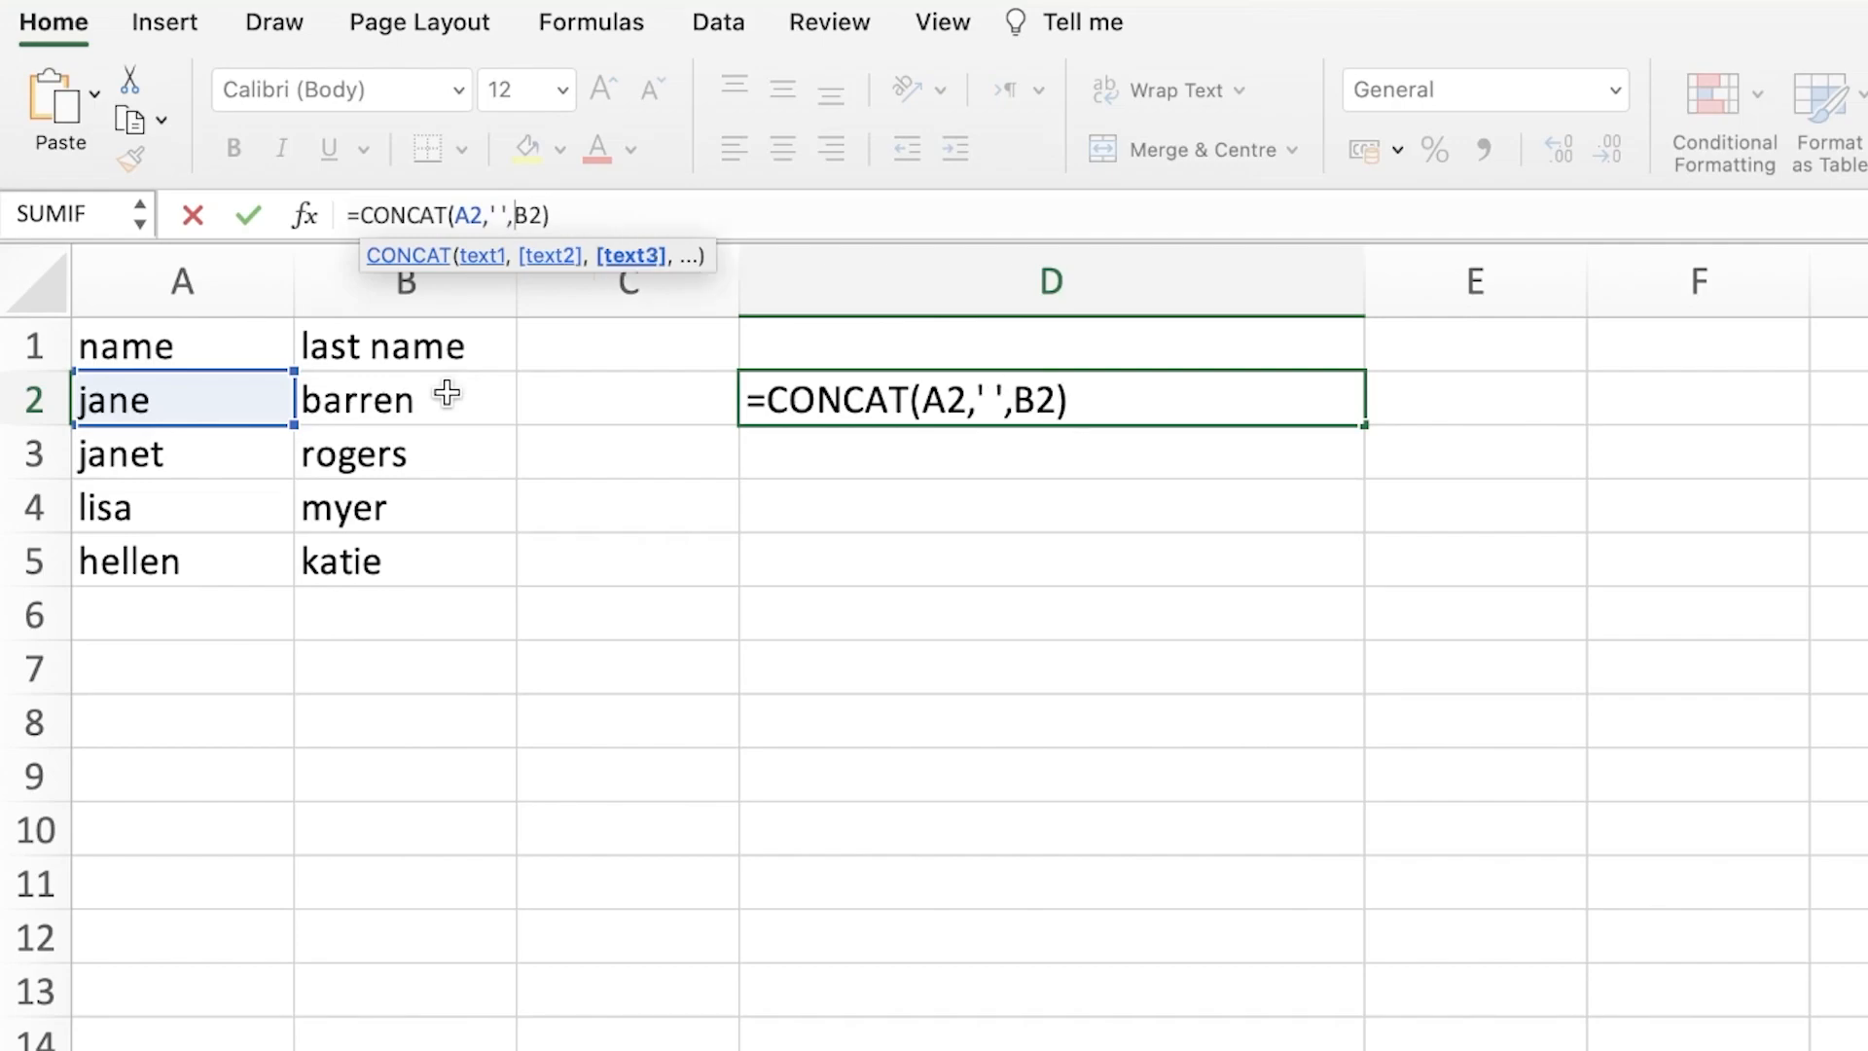
{"action": "left_click", "coordinate": [401, 755]}
{"action": "key", "text": "BackSpace"}
{"action": "left_click", "coordinate": [1120, 400]}
{"action": "key", "text": "Return"}
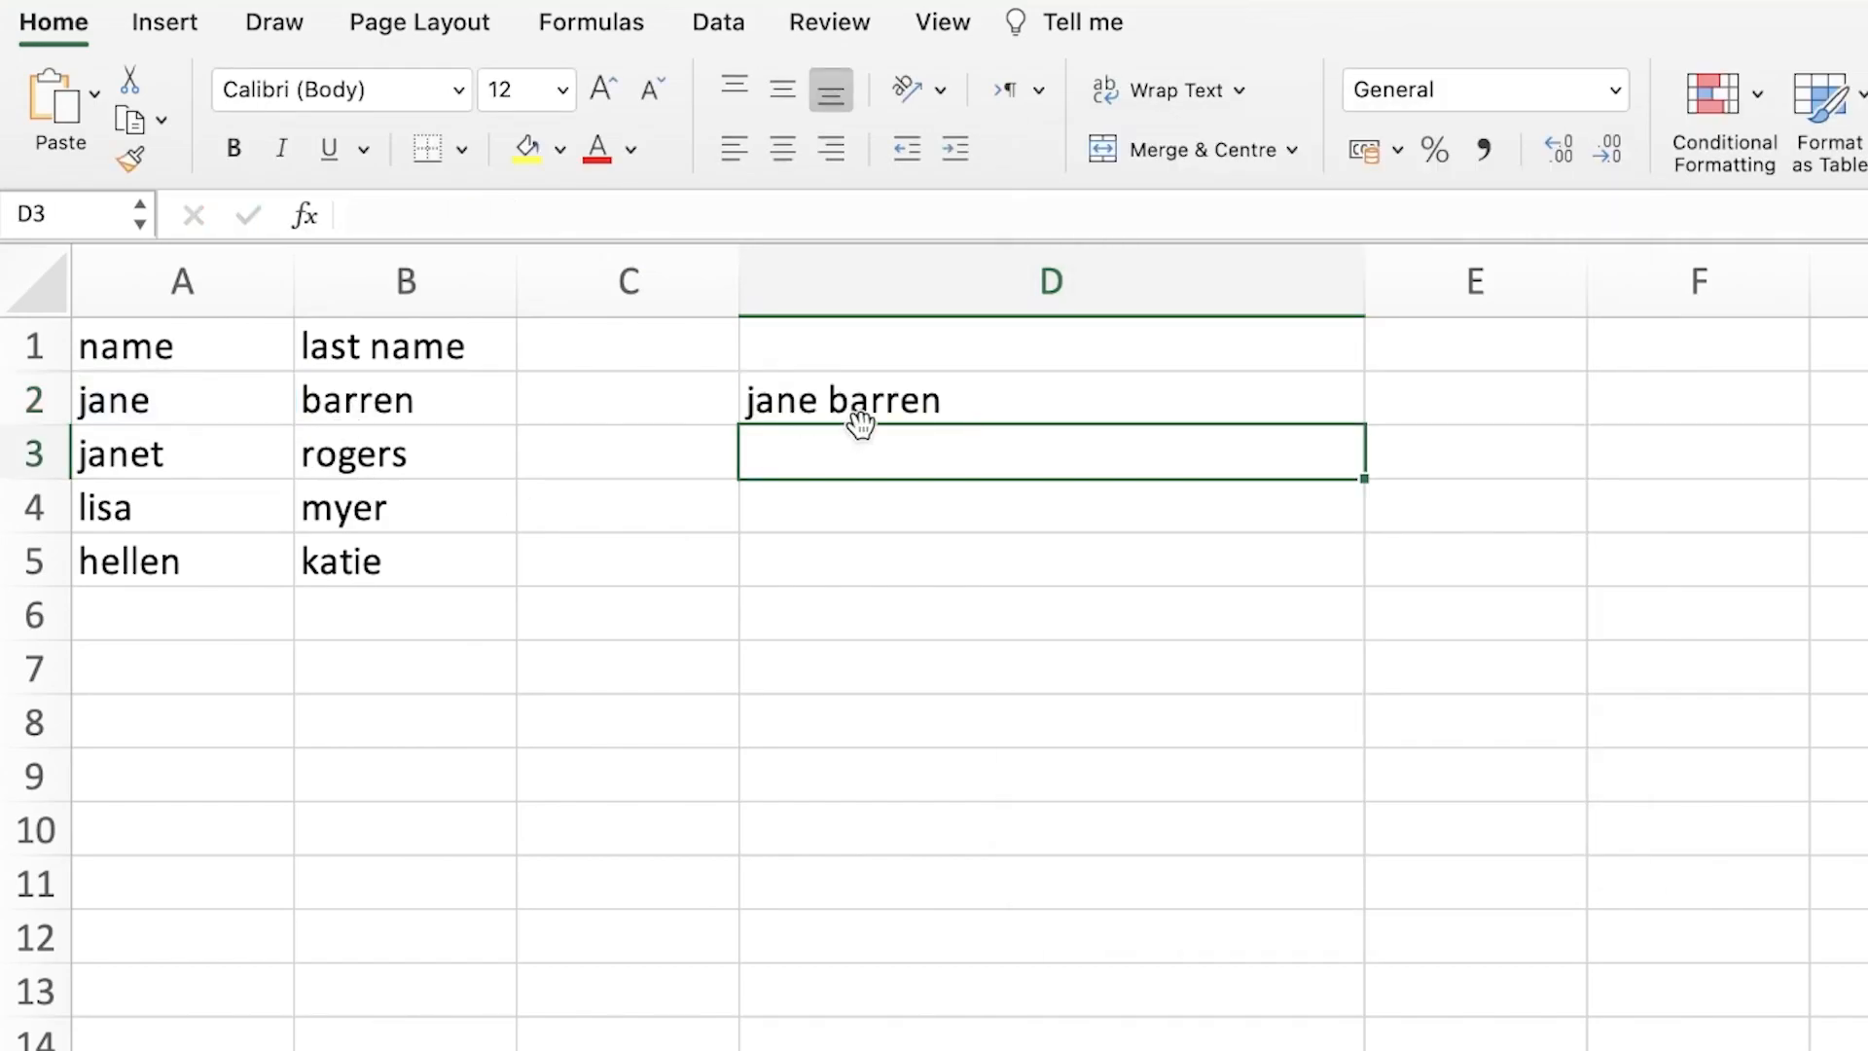
- Fill the CONCAT formula from D2 down through D7
{"action": "left_click", "coordinate": [849, 404]}
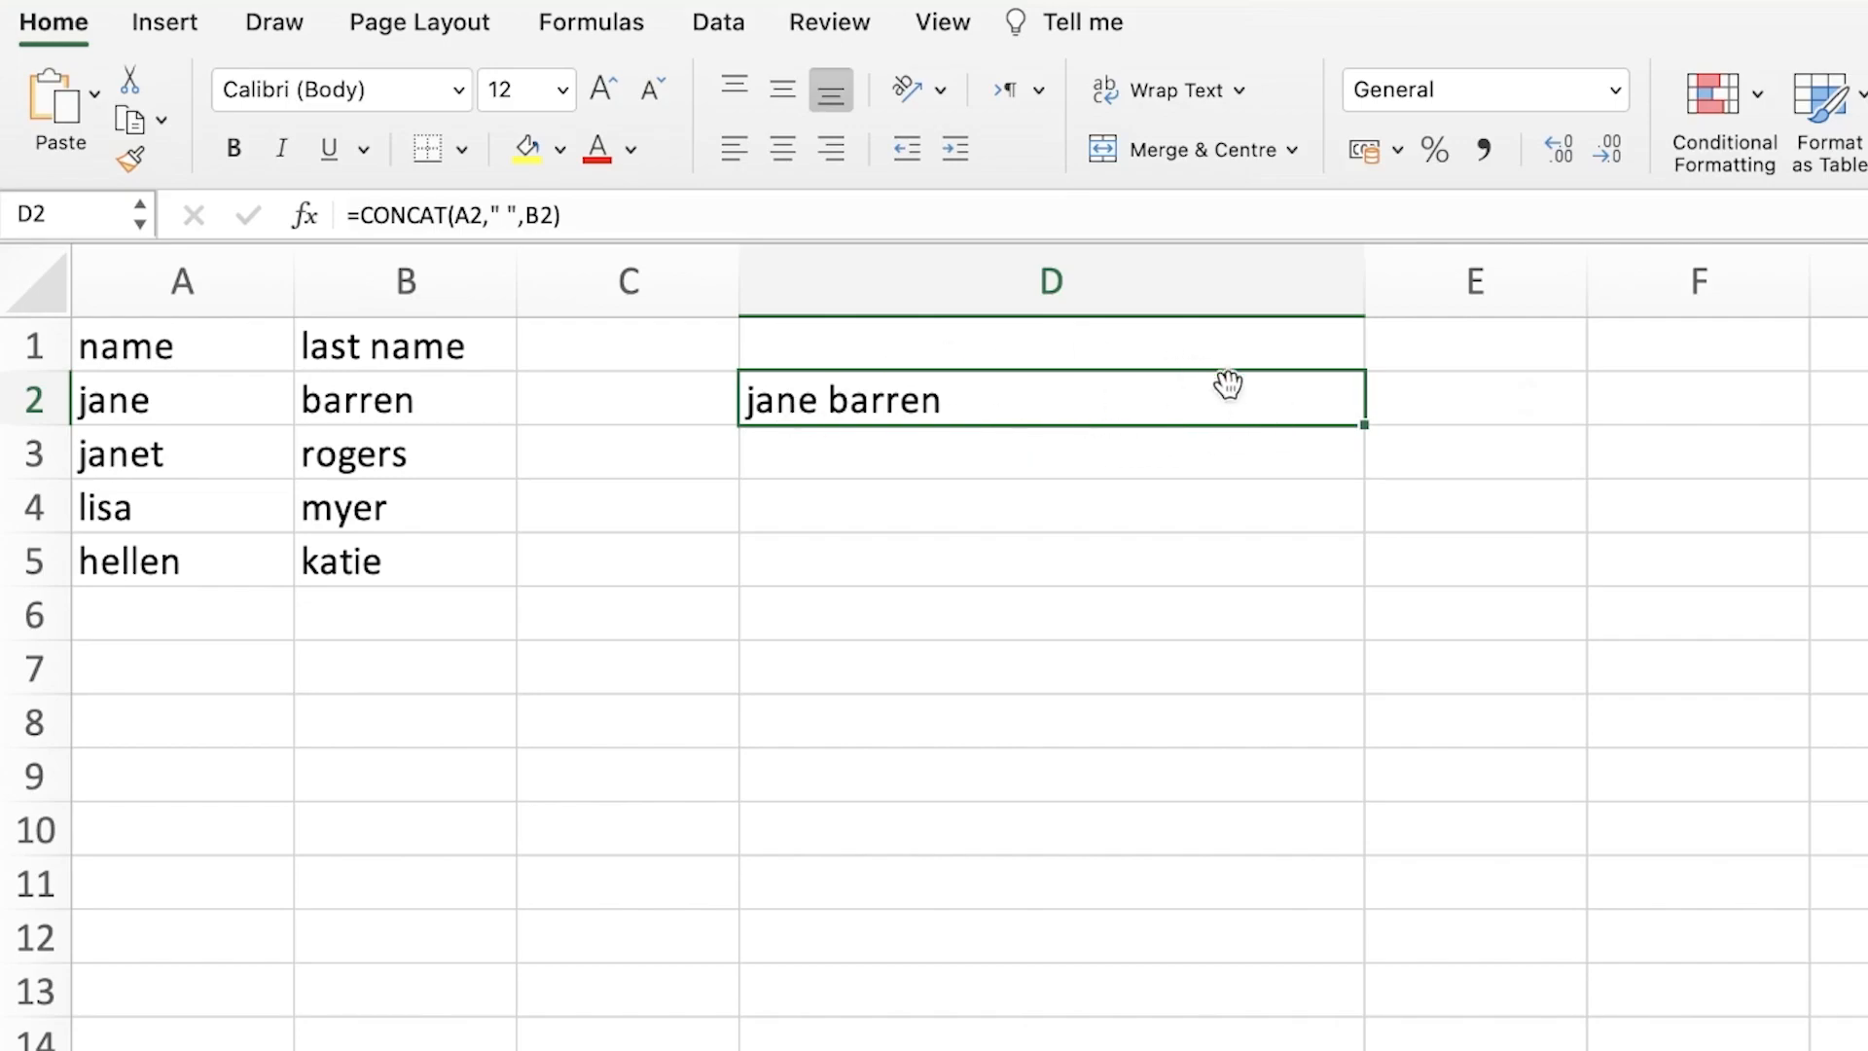
{"action": "left_click_drag", "start_coordinate": [1363, 426], "coordinate": [1318, 629]}
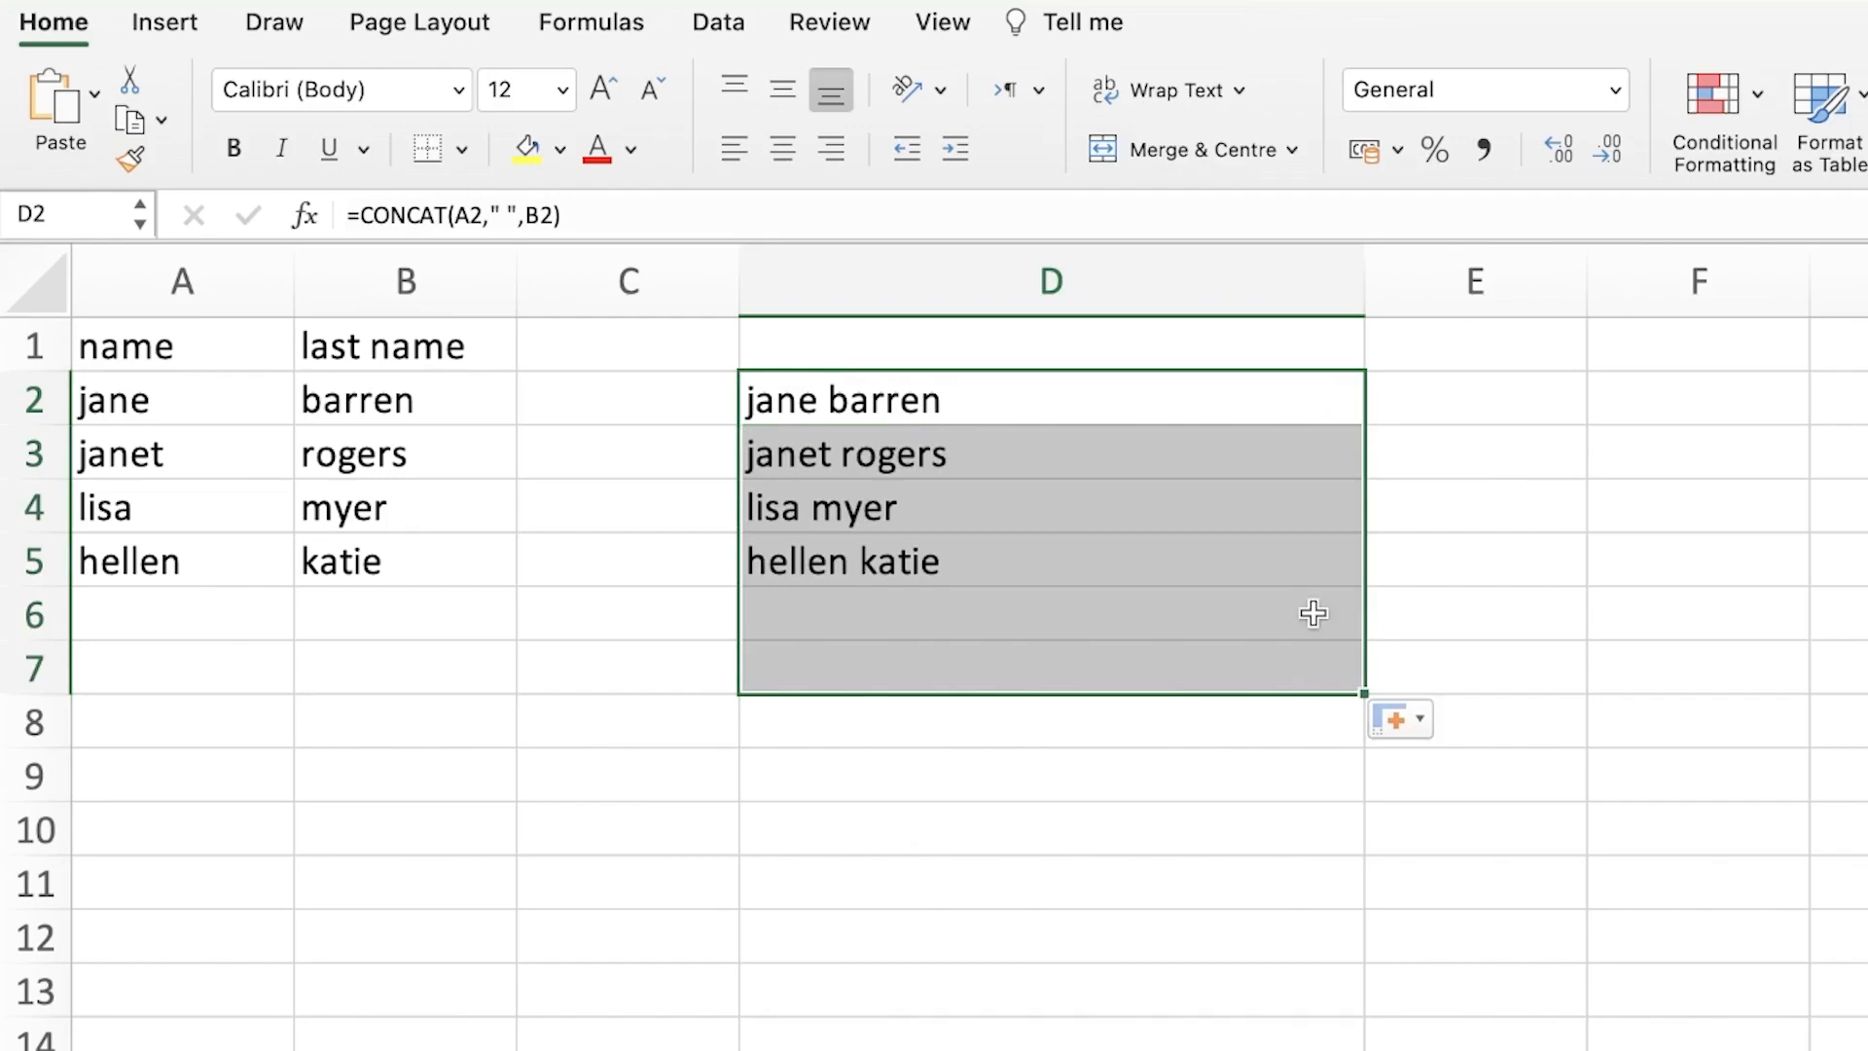
{"action": "left_click", "coordinate": [469, 727]}
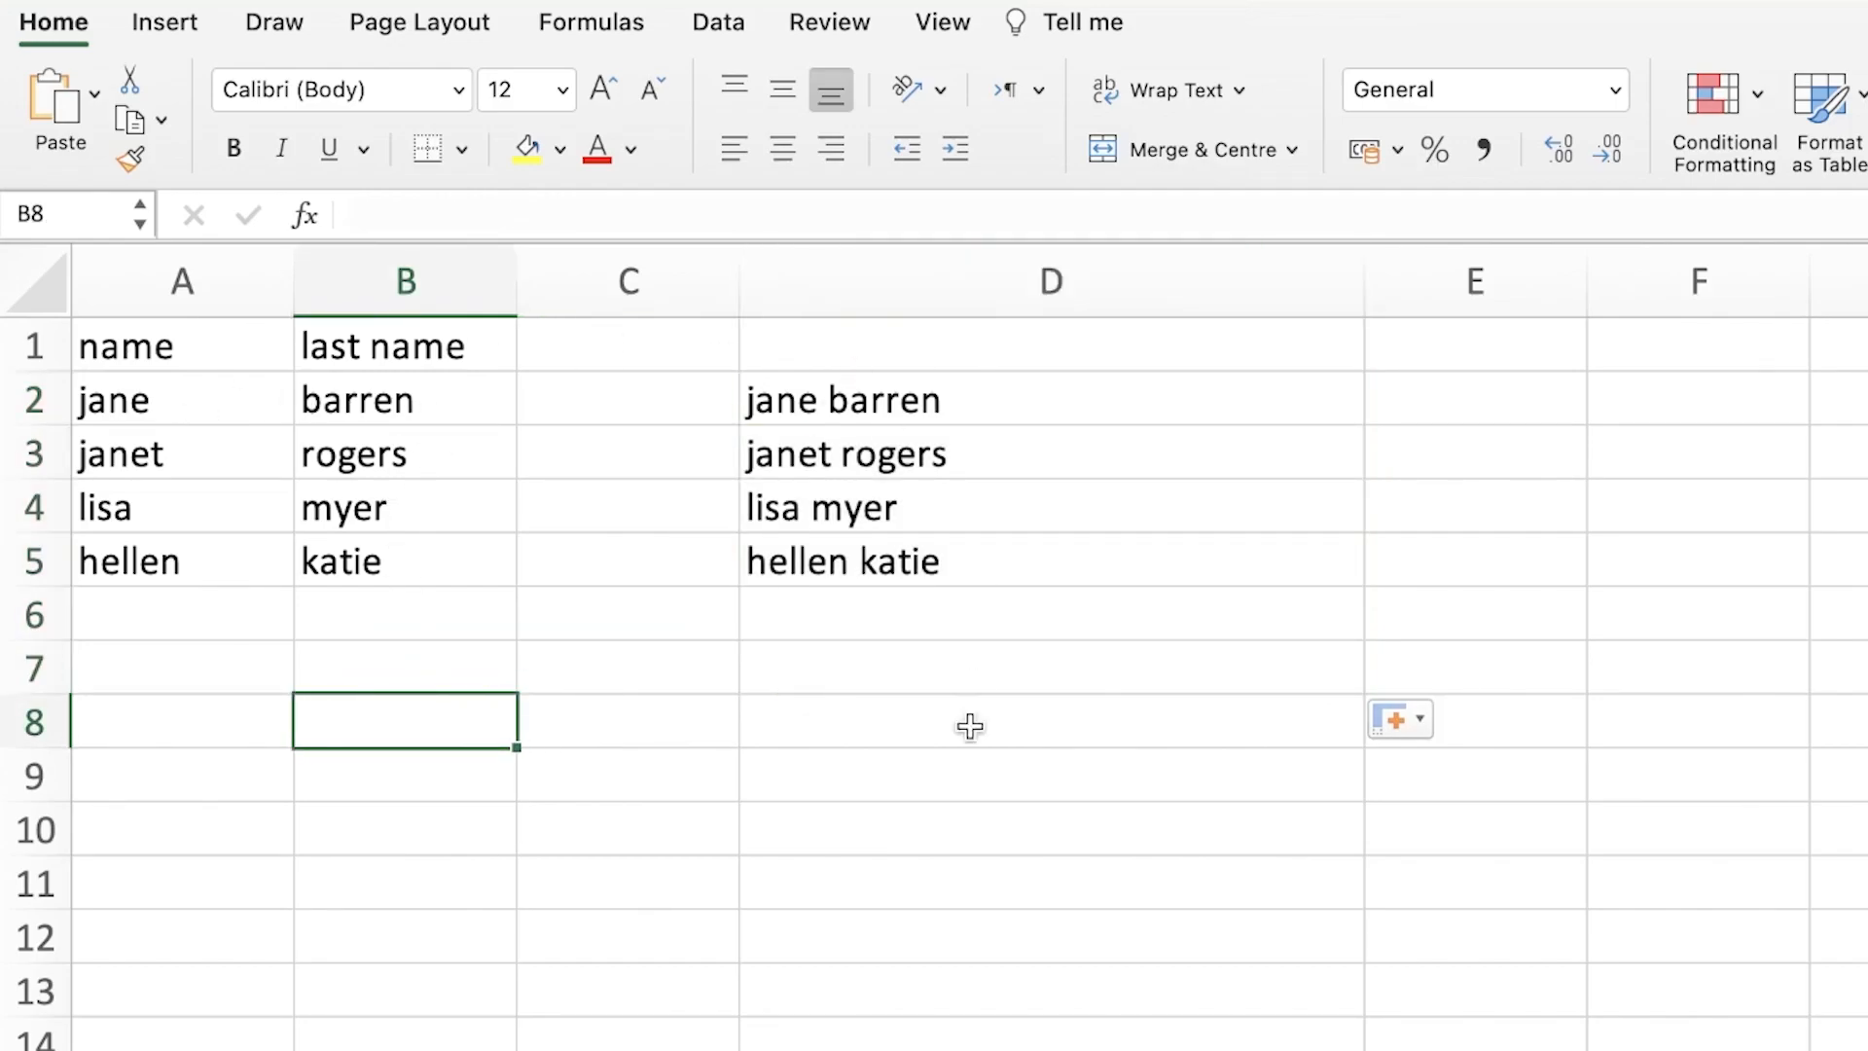
- Enter the header FULL NAME in cell D1 above the combined names
{"action": "left_click", "coordinate": [942, 389]}
{"action": "scroll", "coordinate": [1009, 447], "scroll_direction": "down", "scroll_amount": 4}
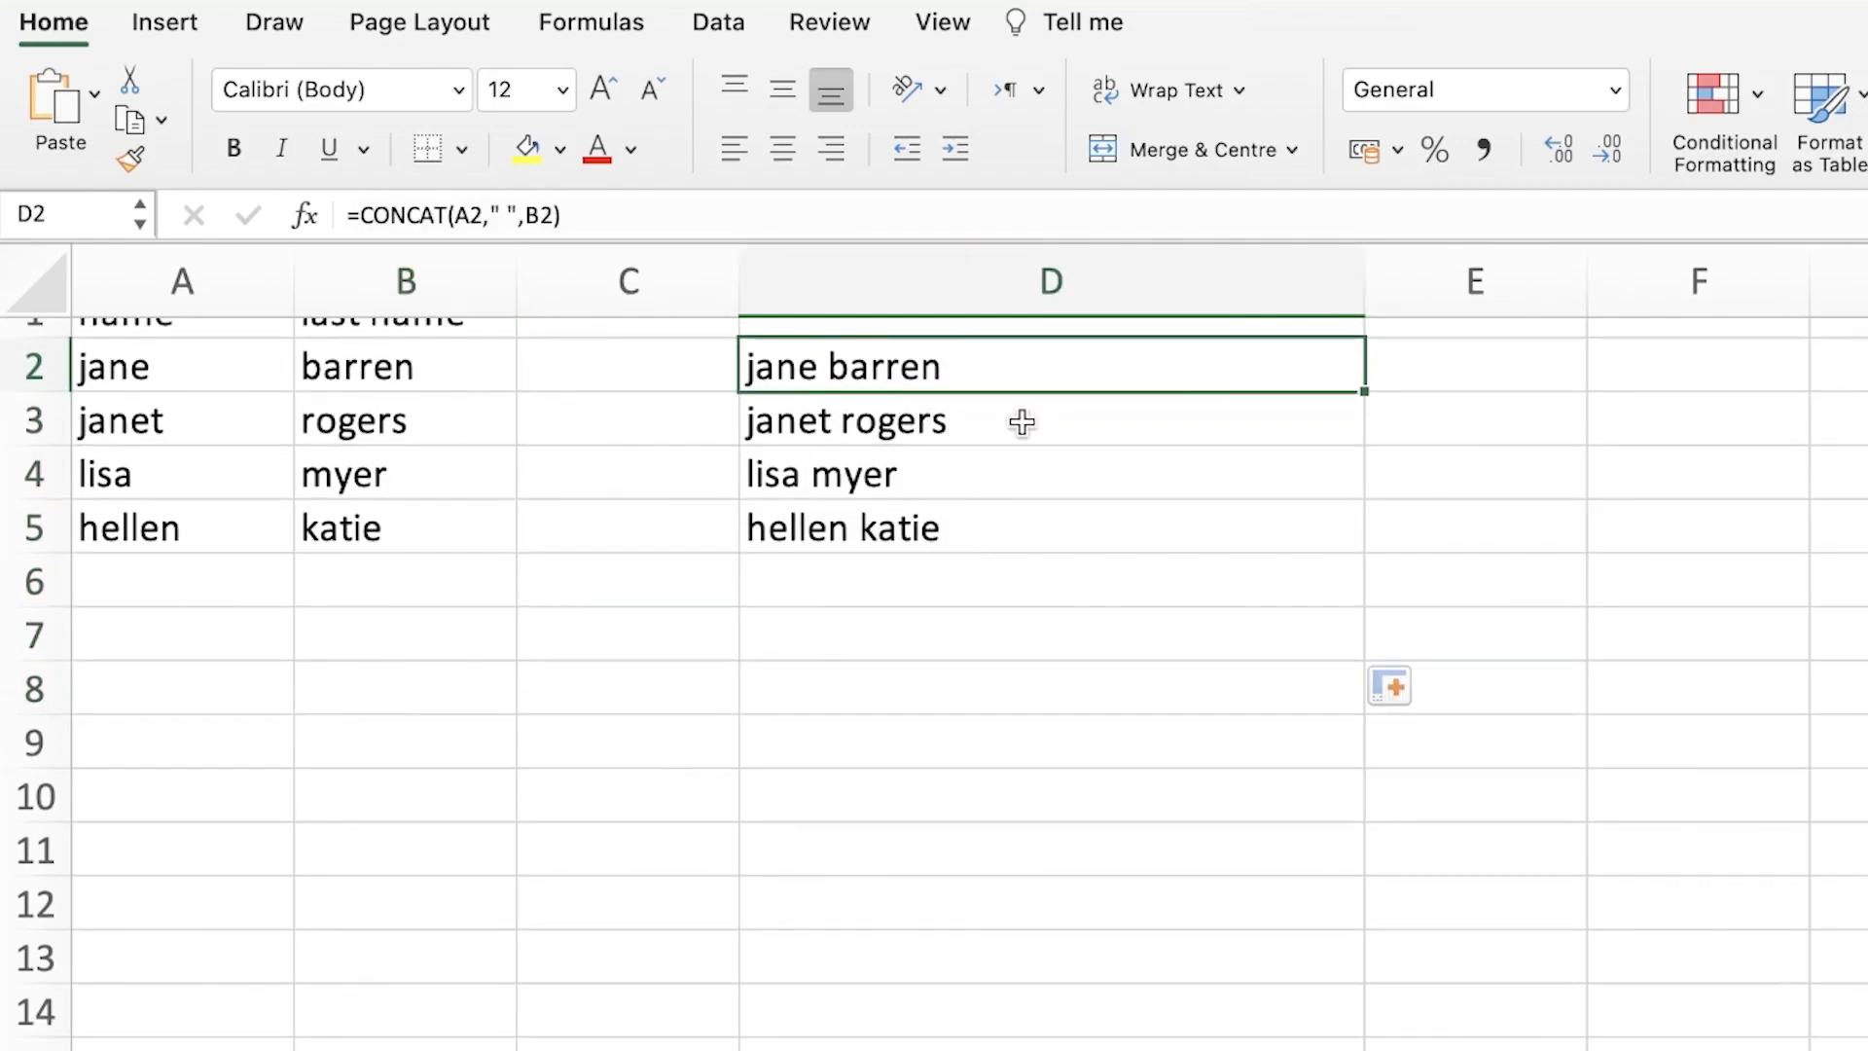
{"action": "scroll", "coordinate": [1013, 480], "scroll_direction": "up", "scroll_amount": 4}
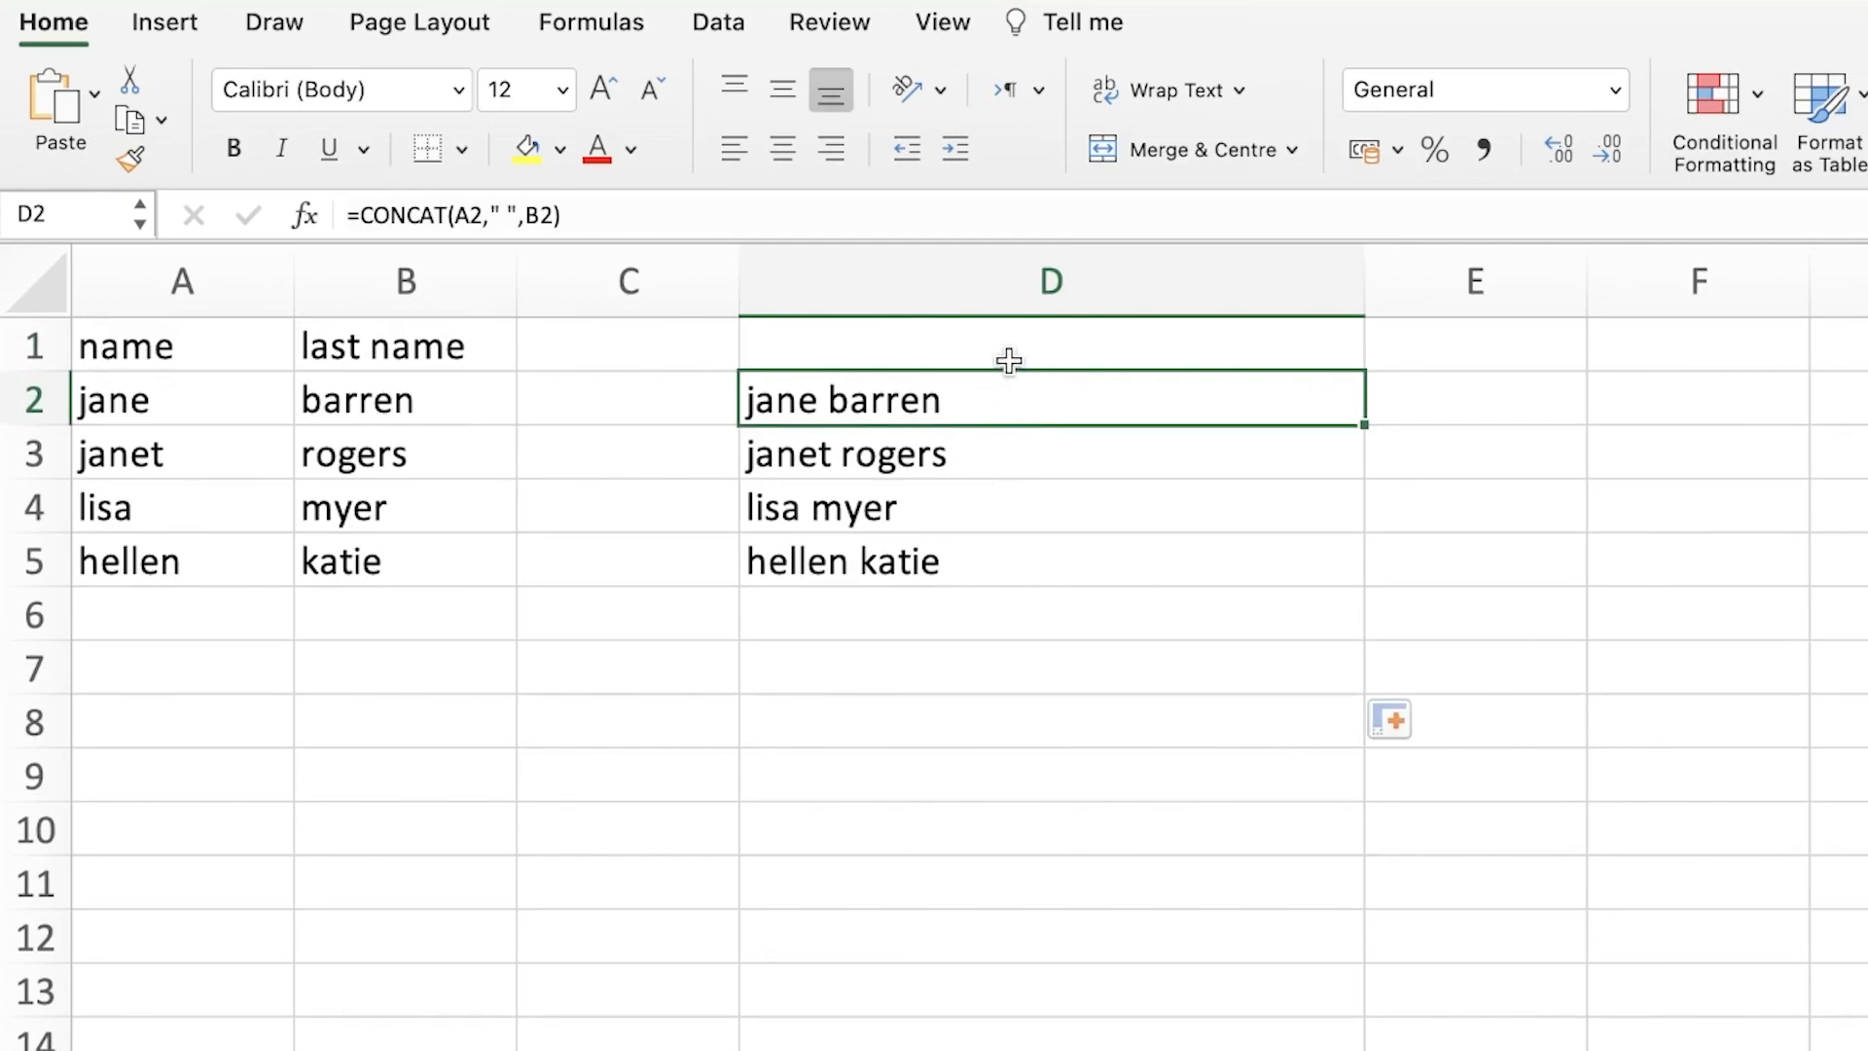
{"action": "left_click", "coordinate": [1053, 335]}
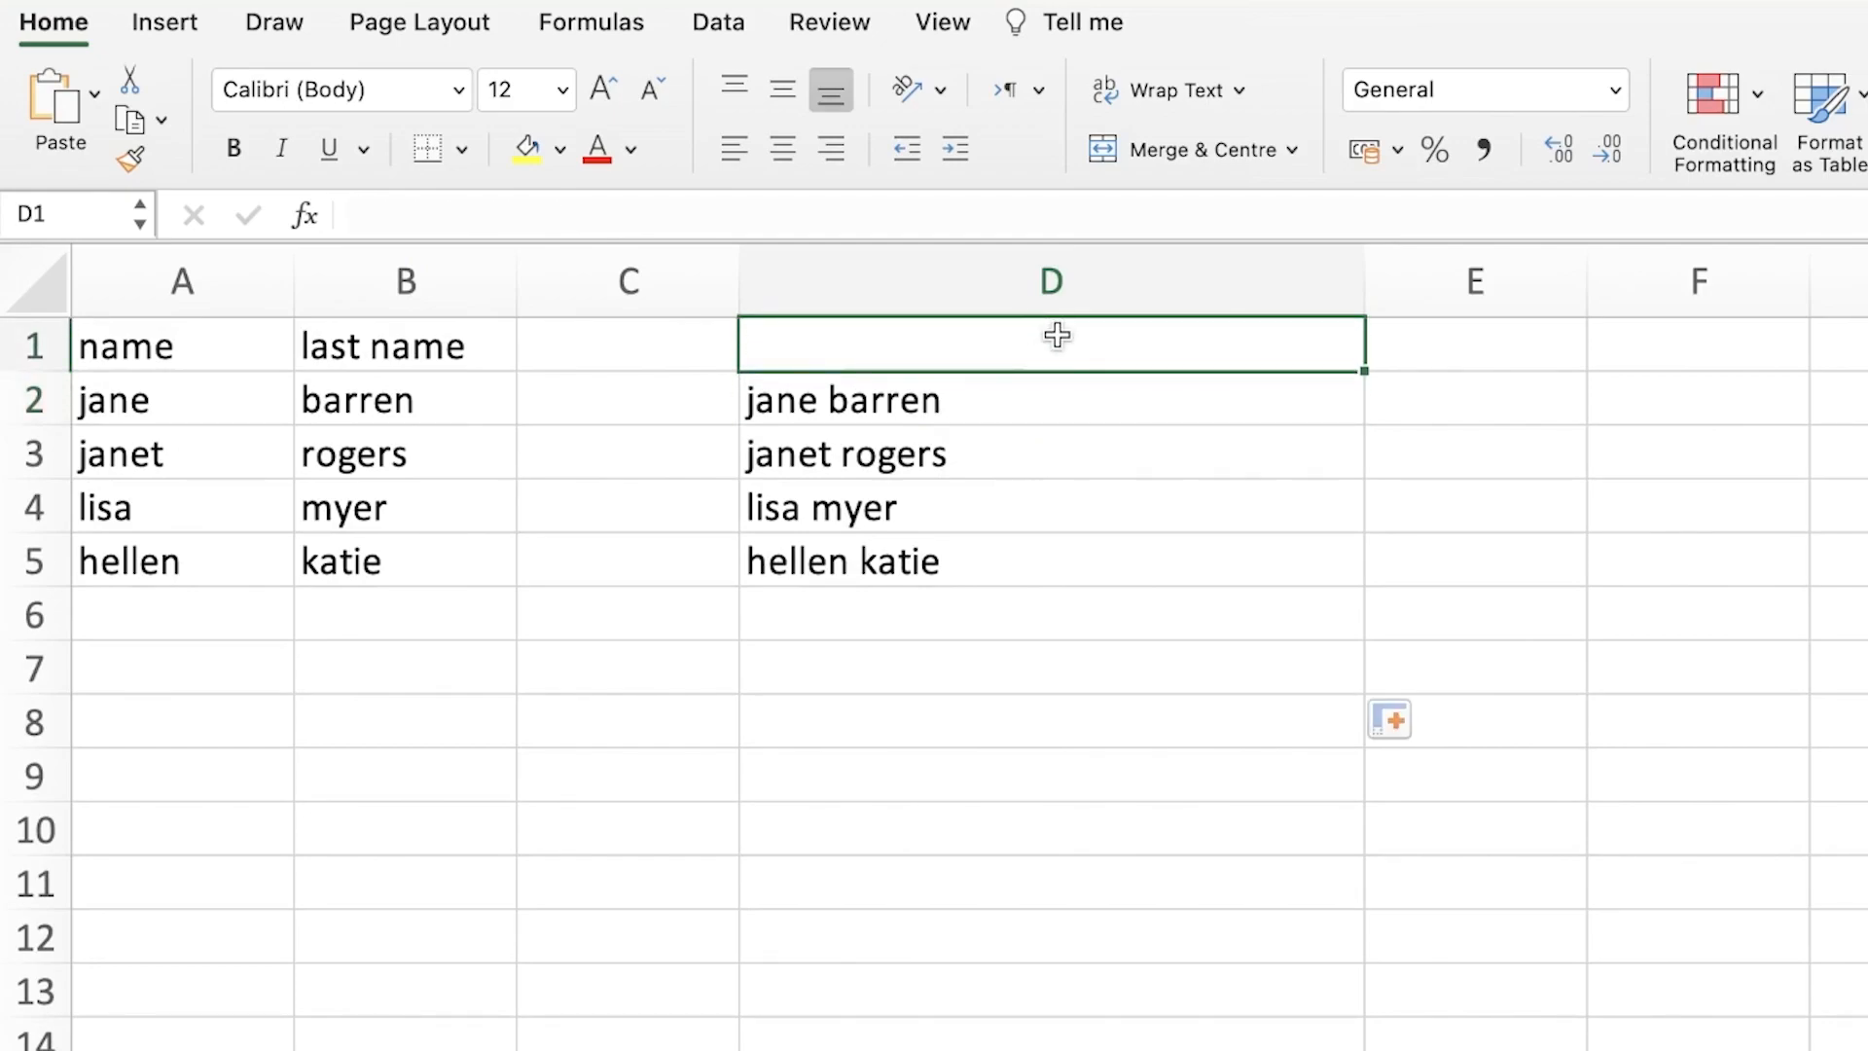
{"action": "scroll", "coordinate": [1065, 321], "scroll_direction": "down", "scroll_amount": 1}
{"action": "scroll", "coordinate": [1065, 321], "scroll_direction": "up", "scroll_amount": 1}
{"action": "left_click_drag", "start_coordinate": [447, 500], "coordinate": [321, 399]}
{"action": "left_click", "coordinate": [633, 668]}
{"action": "left_click", "coordinate": [1080, 326]}
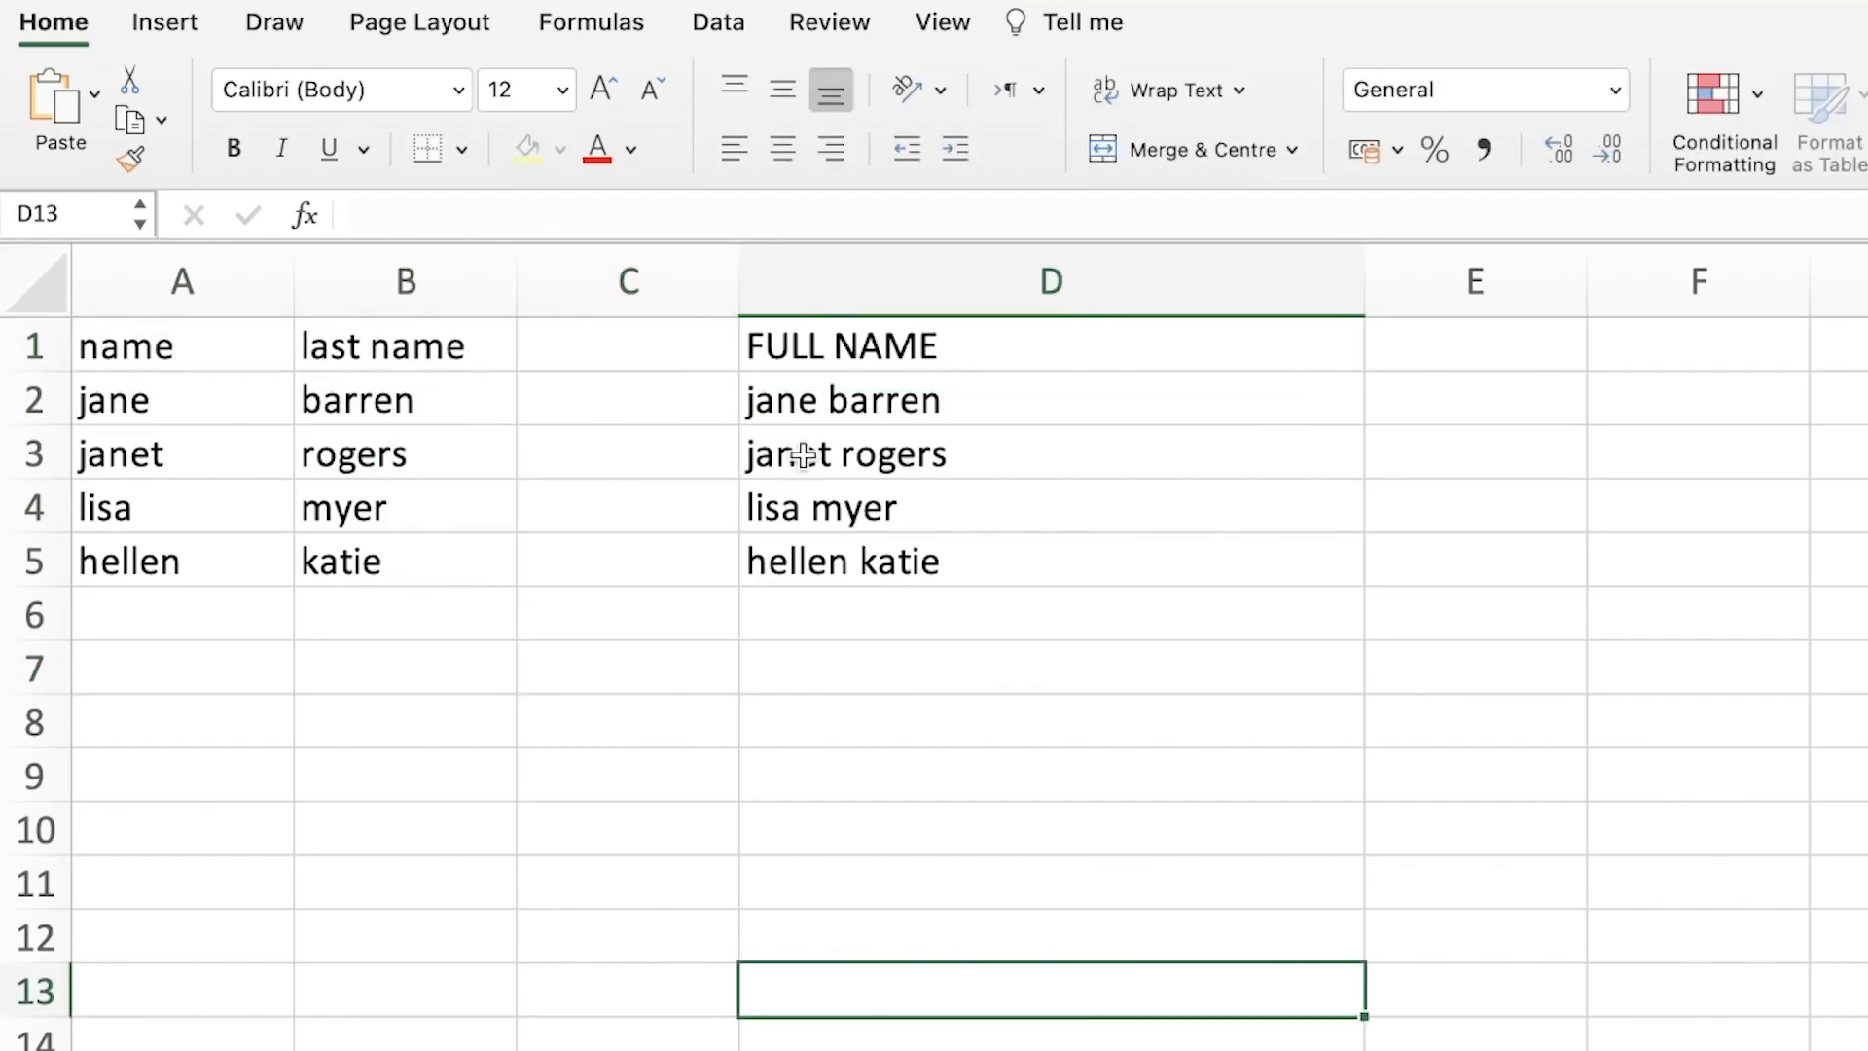
- Try to set the combined names in D2:D5 to the Text number format
{"action": "left_click", "coordinate": [750, 394]}
{"action": "left_click", "coordinate": [755, 346]}
{"action": "left_click", "coordinate": [764, 399]}
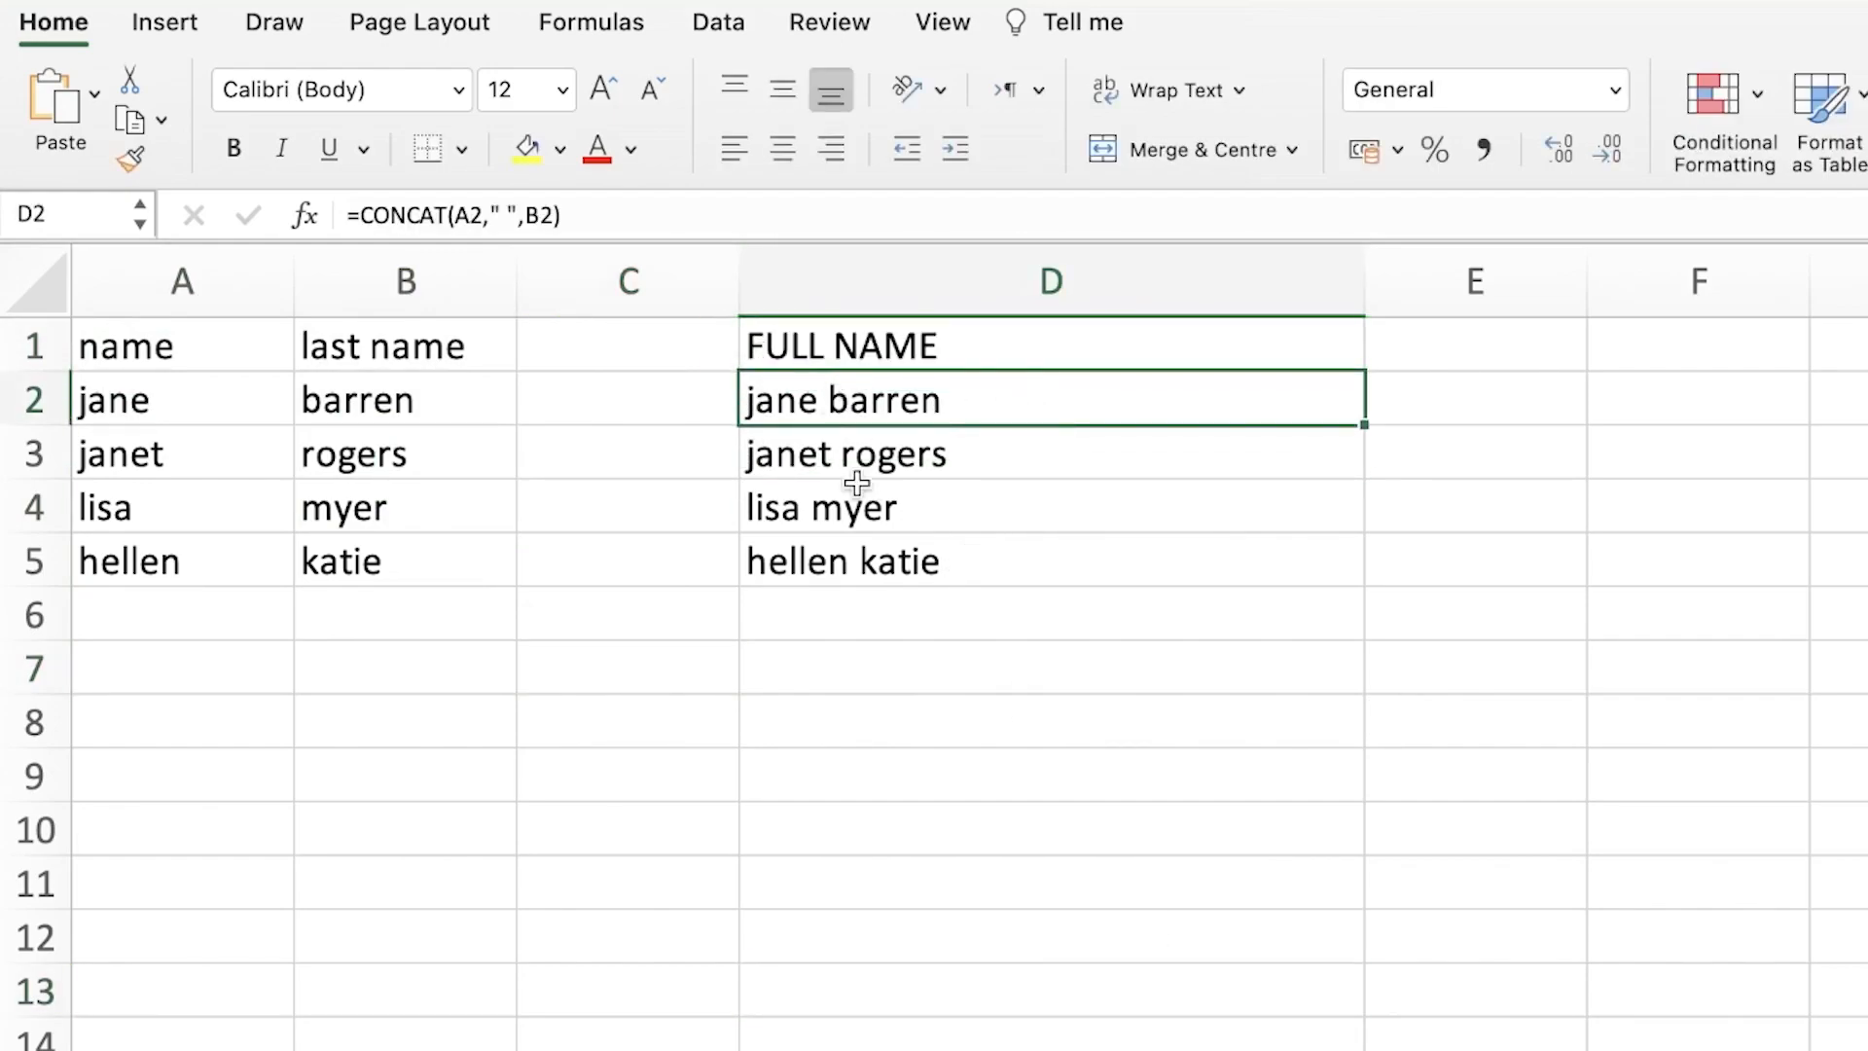
{"action": "left_click_drag", "start_coordinate": [943, 400], "coordinate": [944, 581]}
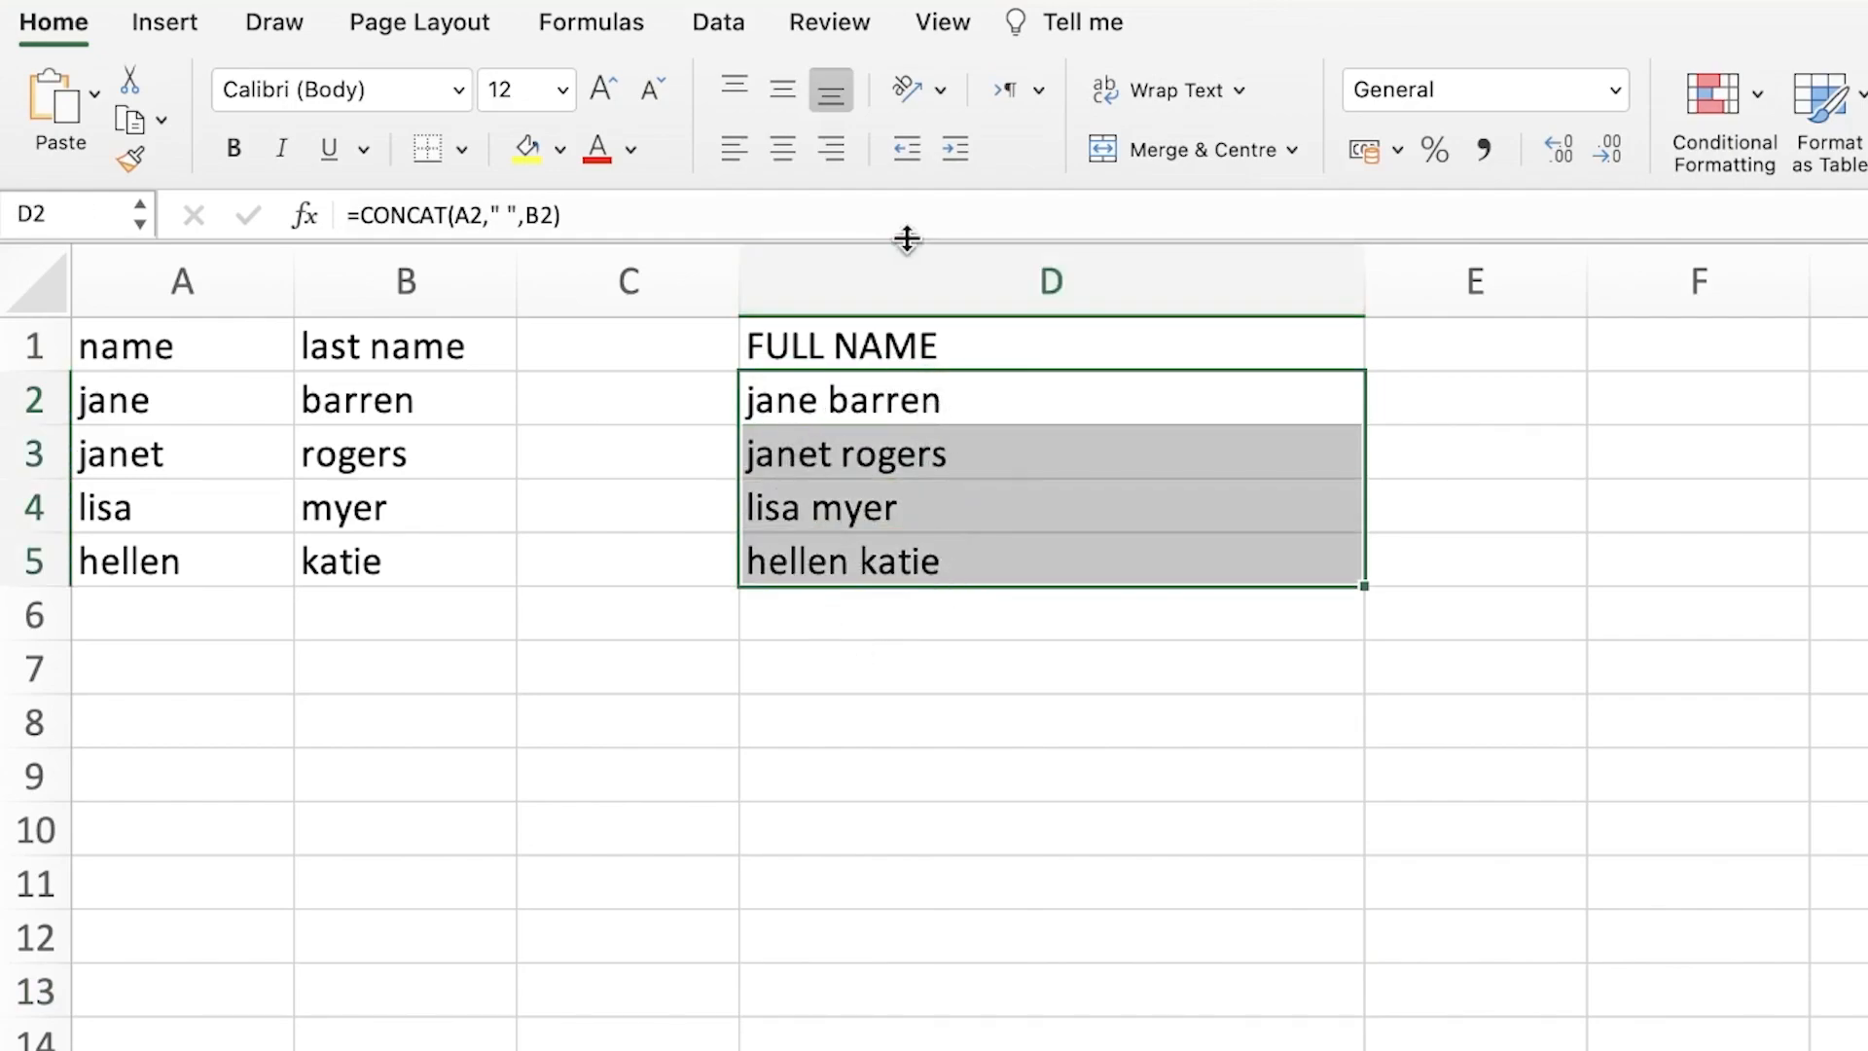
{"action": "right_click", "coordinate": [1213, 456]}
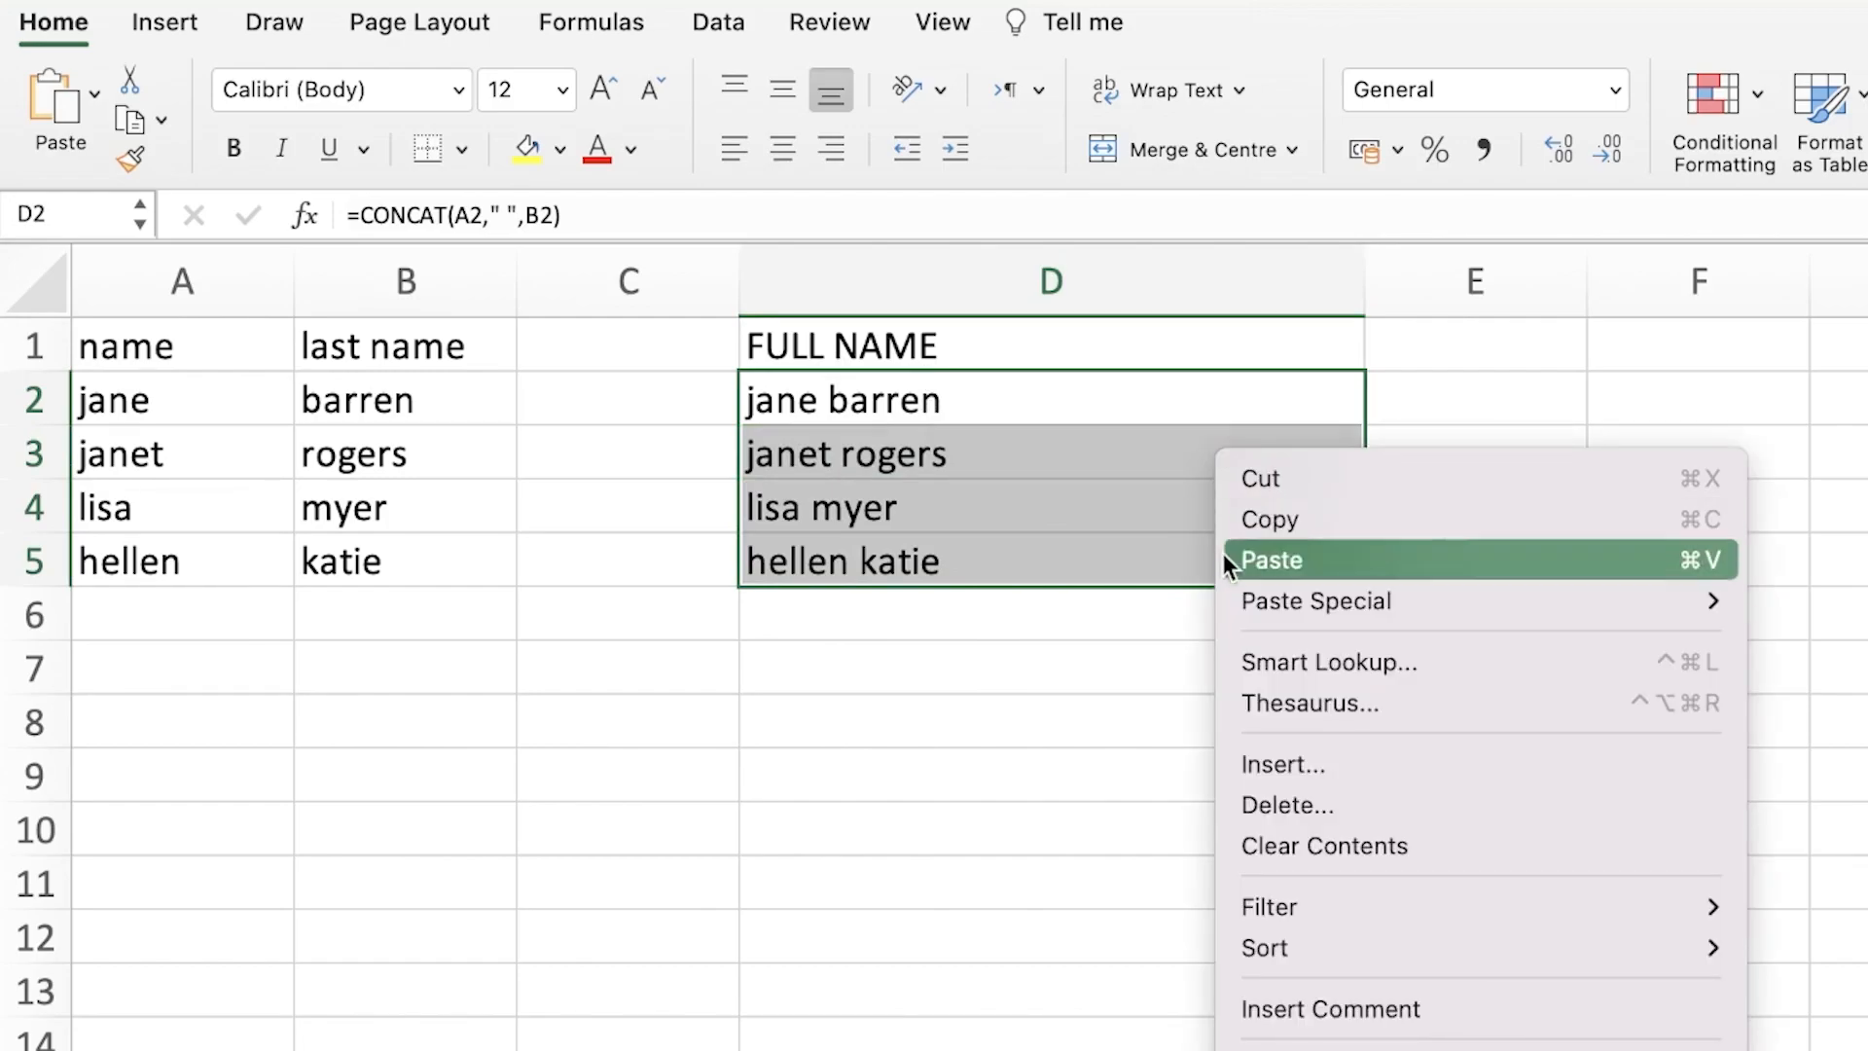
{"action": "left_click", "coordinate": [1301, 1048]}
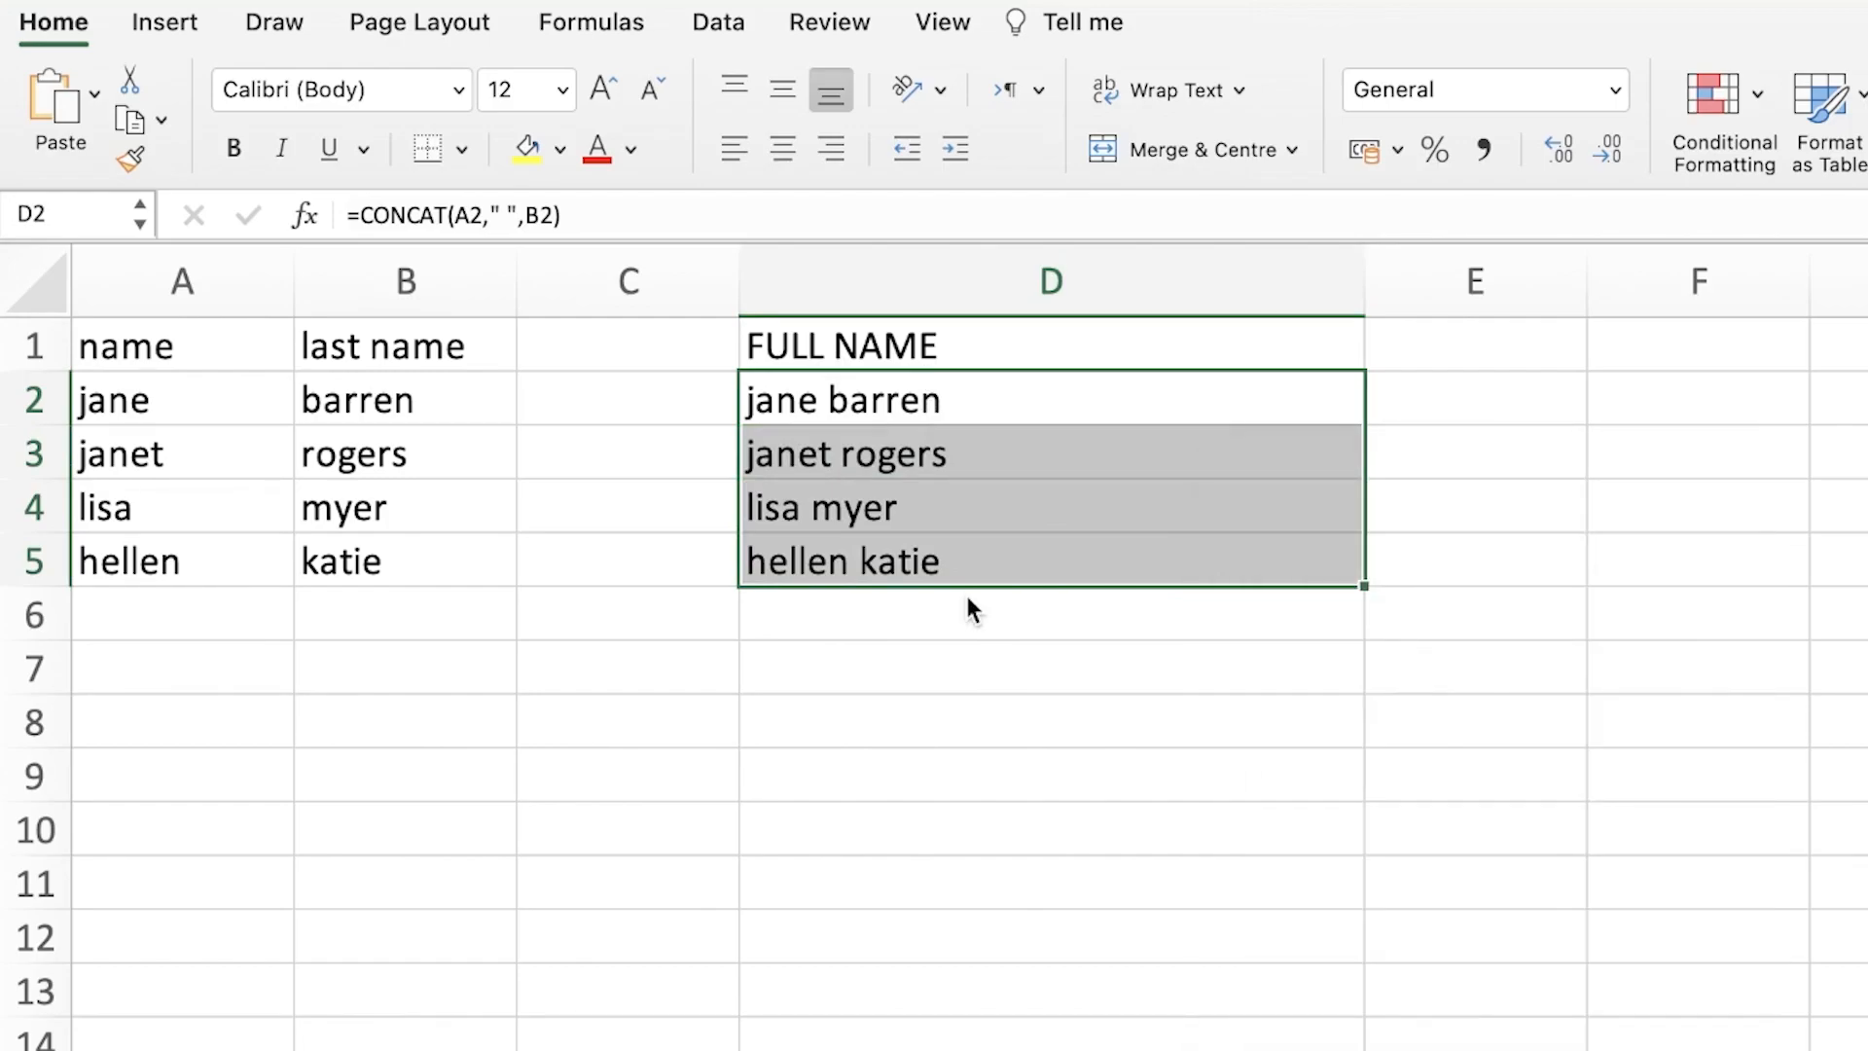
{"action": "left_click", "coordinate": [582, 272]}
{"action": "left_click", "coordinate": [596, 233]}
{"action": "left_click", "coordinate": [602, 262]}
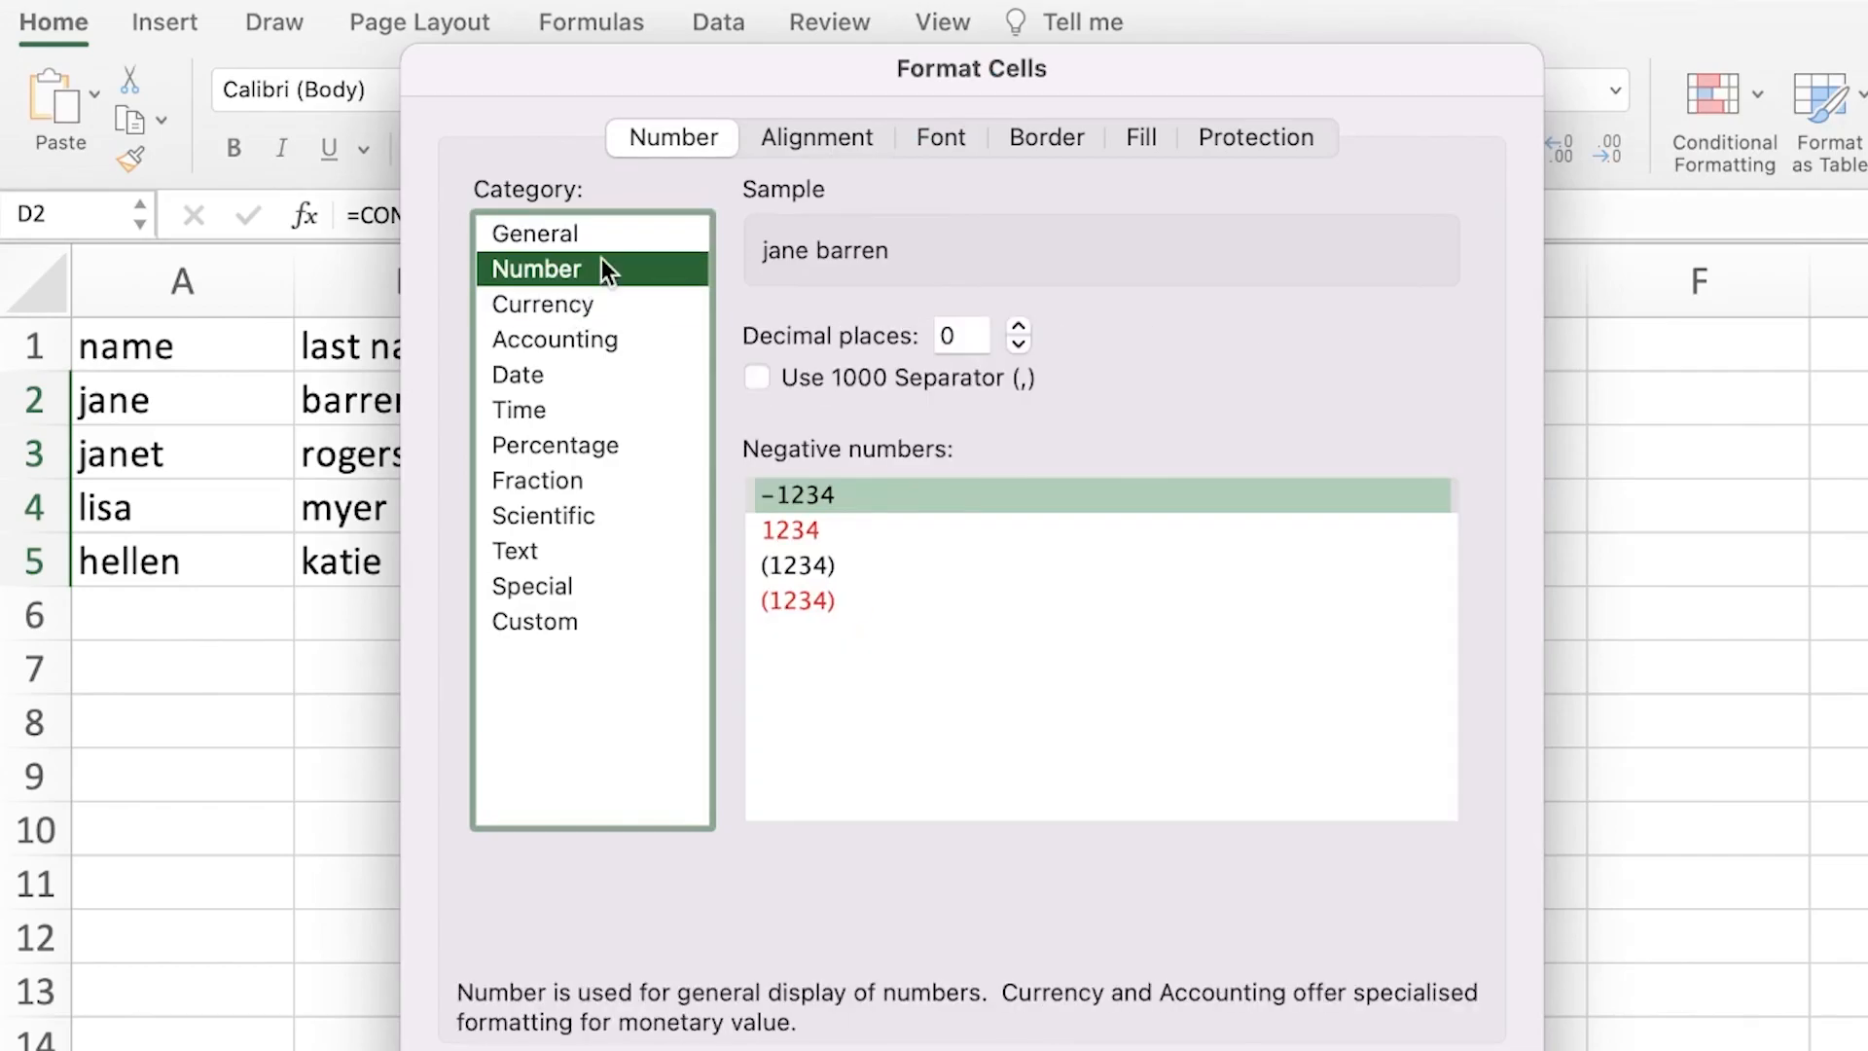
{"action": "left_click", "coordinate": [527, 546]}
{"action": "left_click", "coordinate": [1046, 141]}
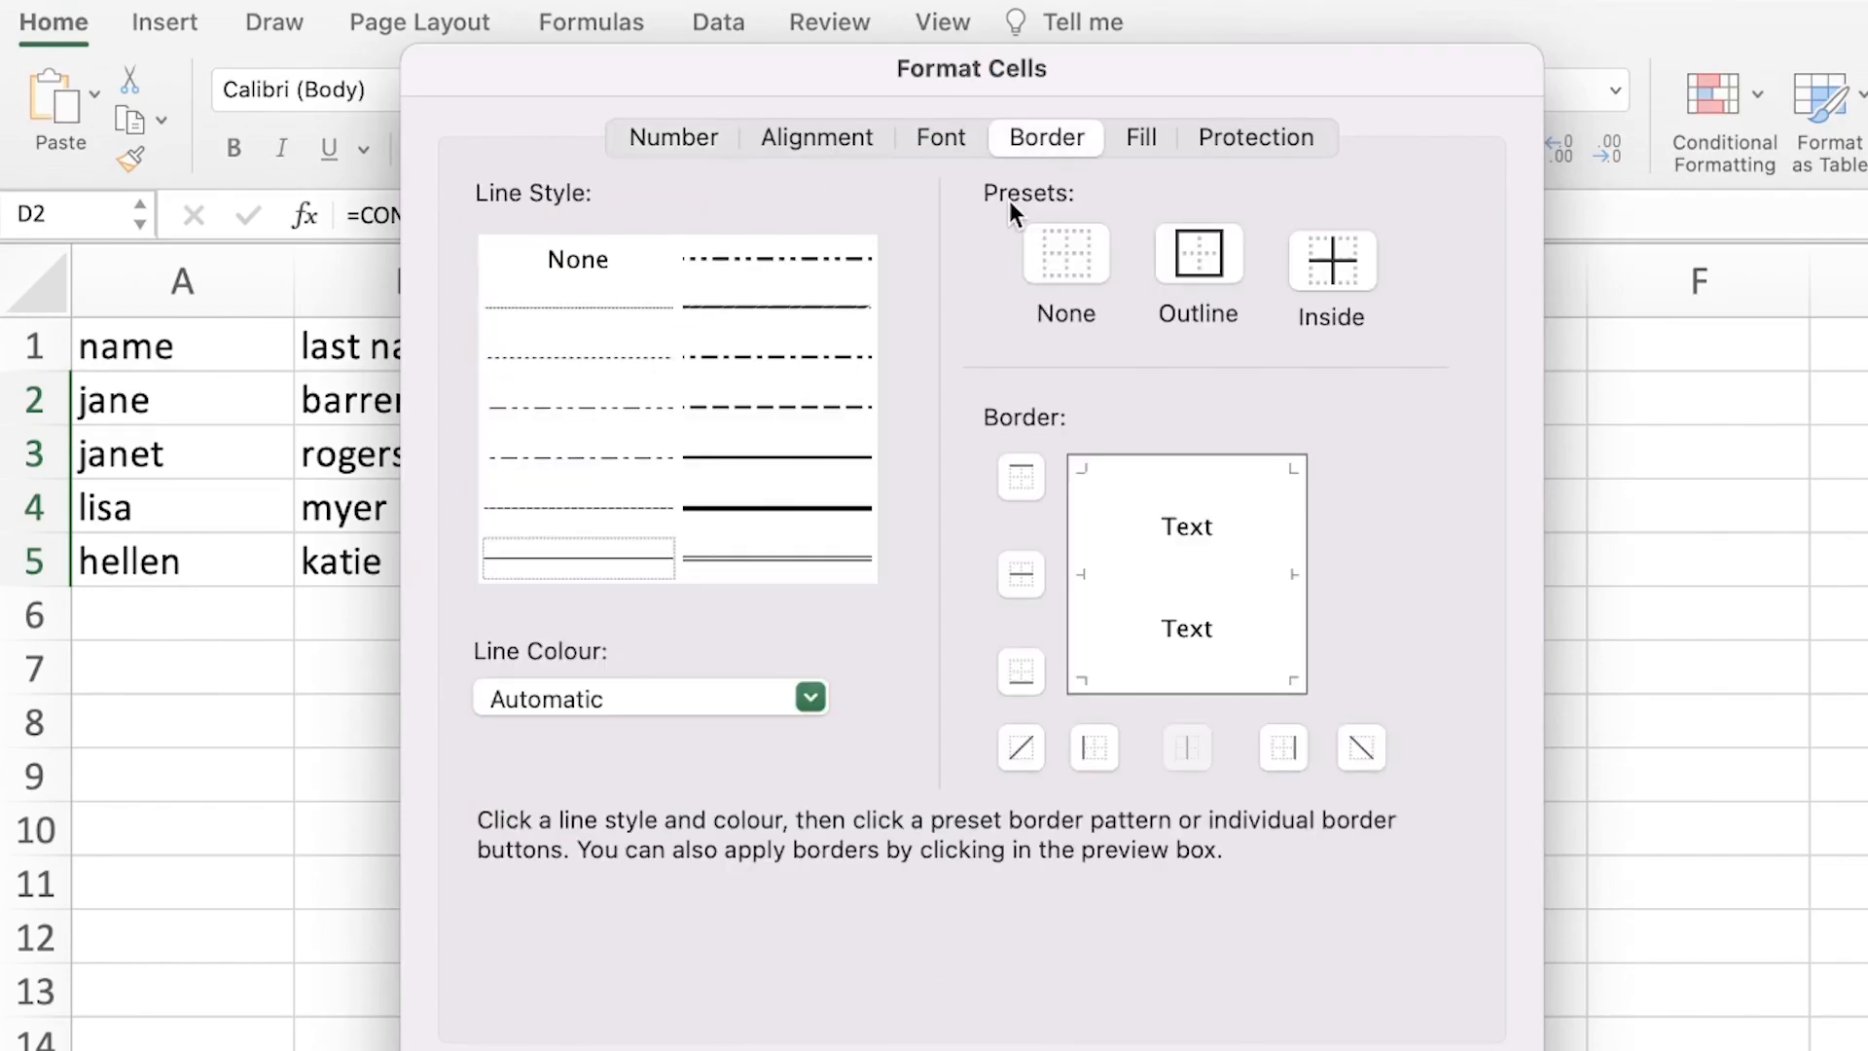
{"action": "left_click", "coordinate": [665, 144]}
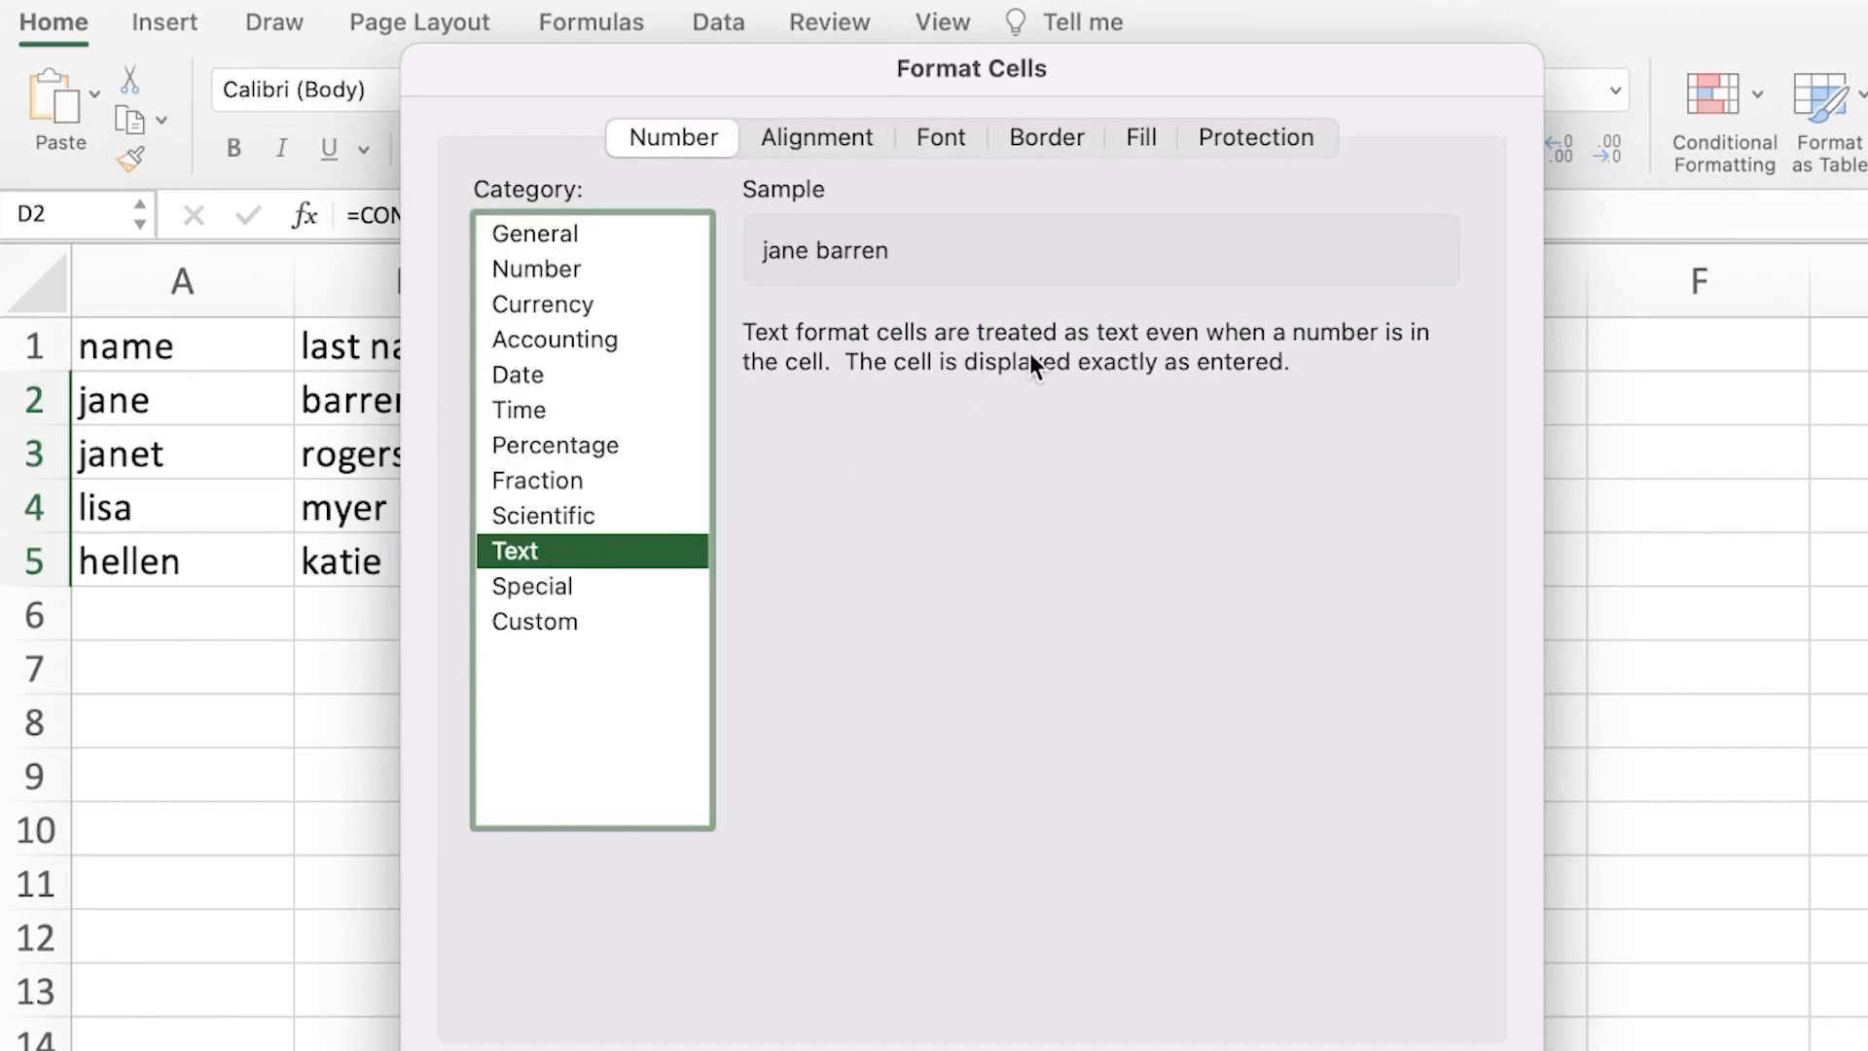
{"action": "key", "text": "Return"}
{"action": "key", "text": "F2"}
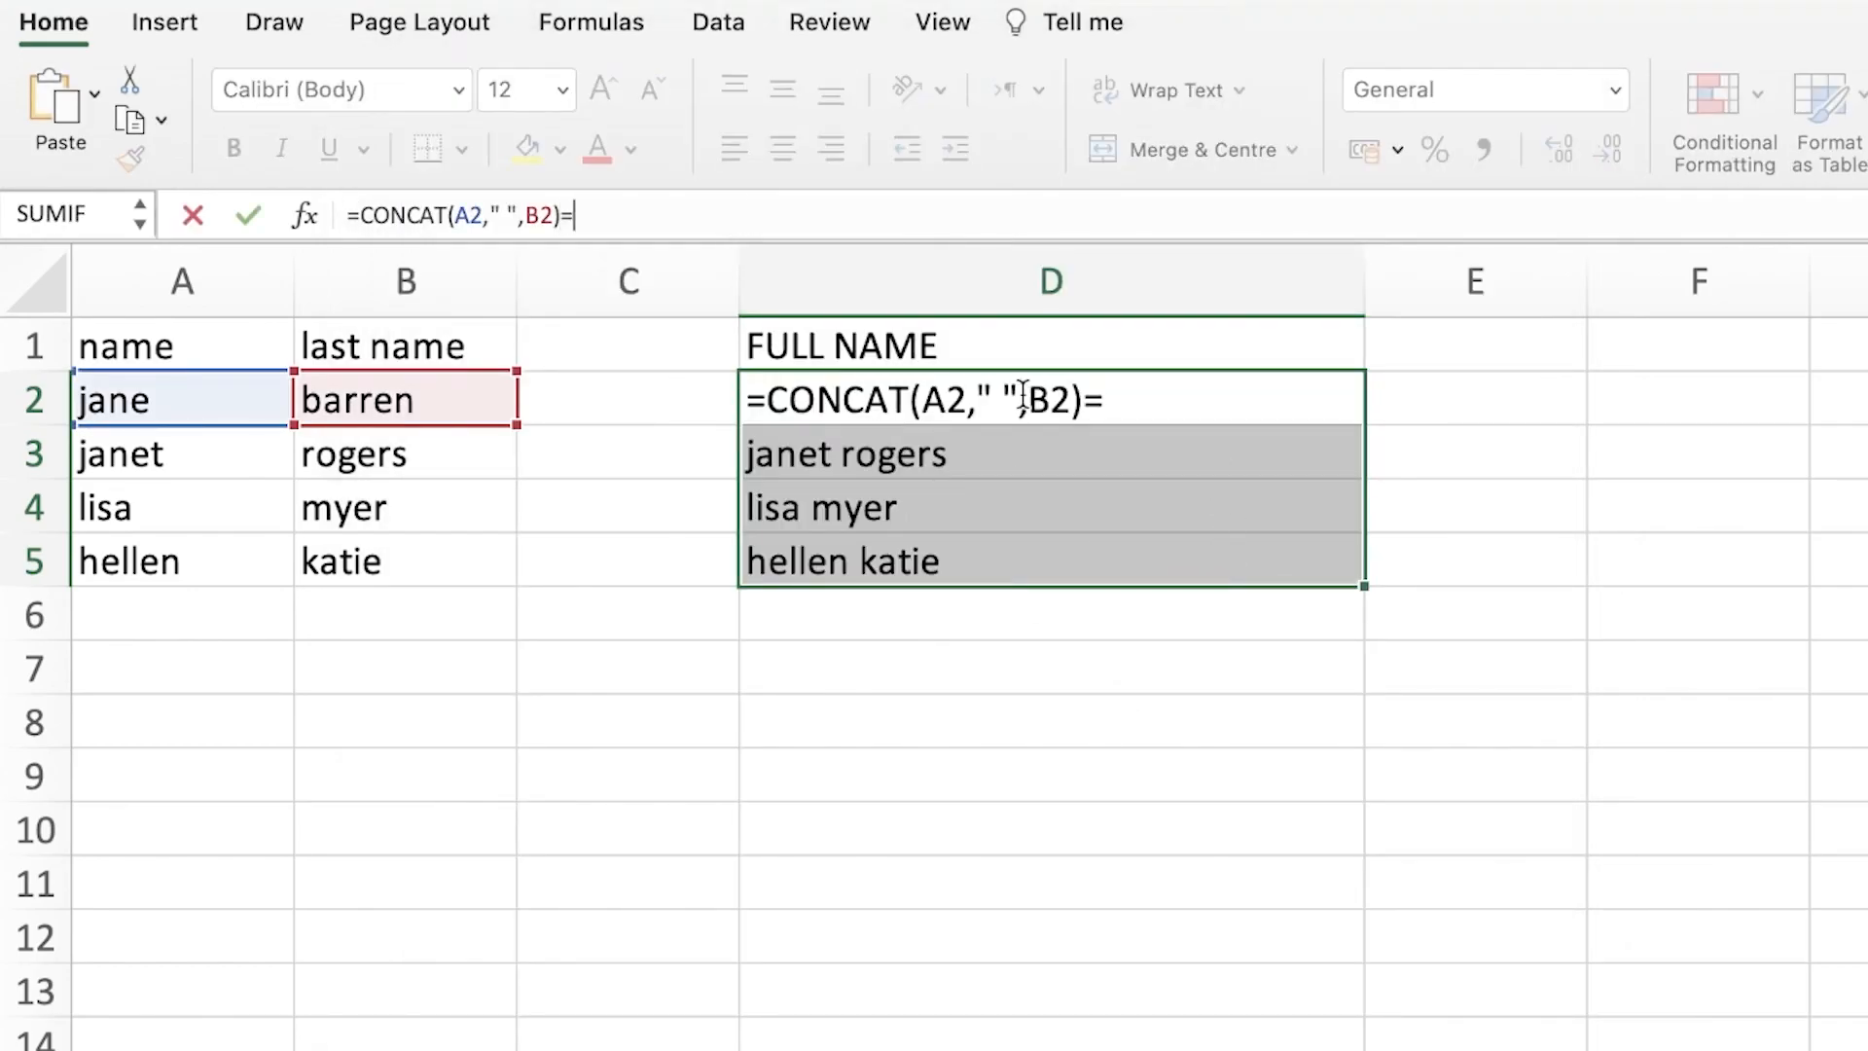
{"action": "type", "text": "=upp"}
{"action": "double_click", "coordinate": [463, 285]}
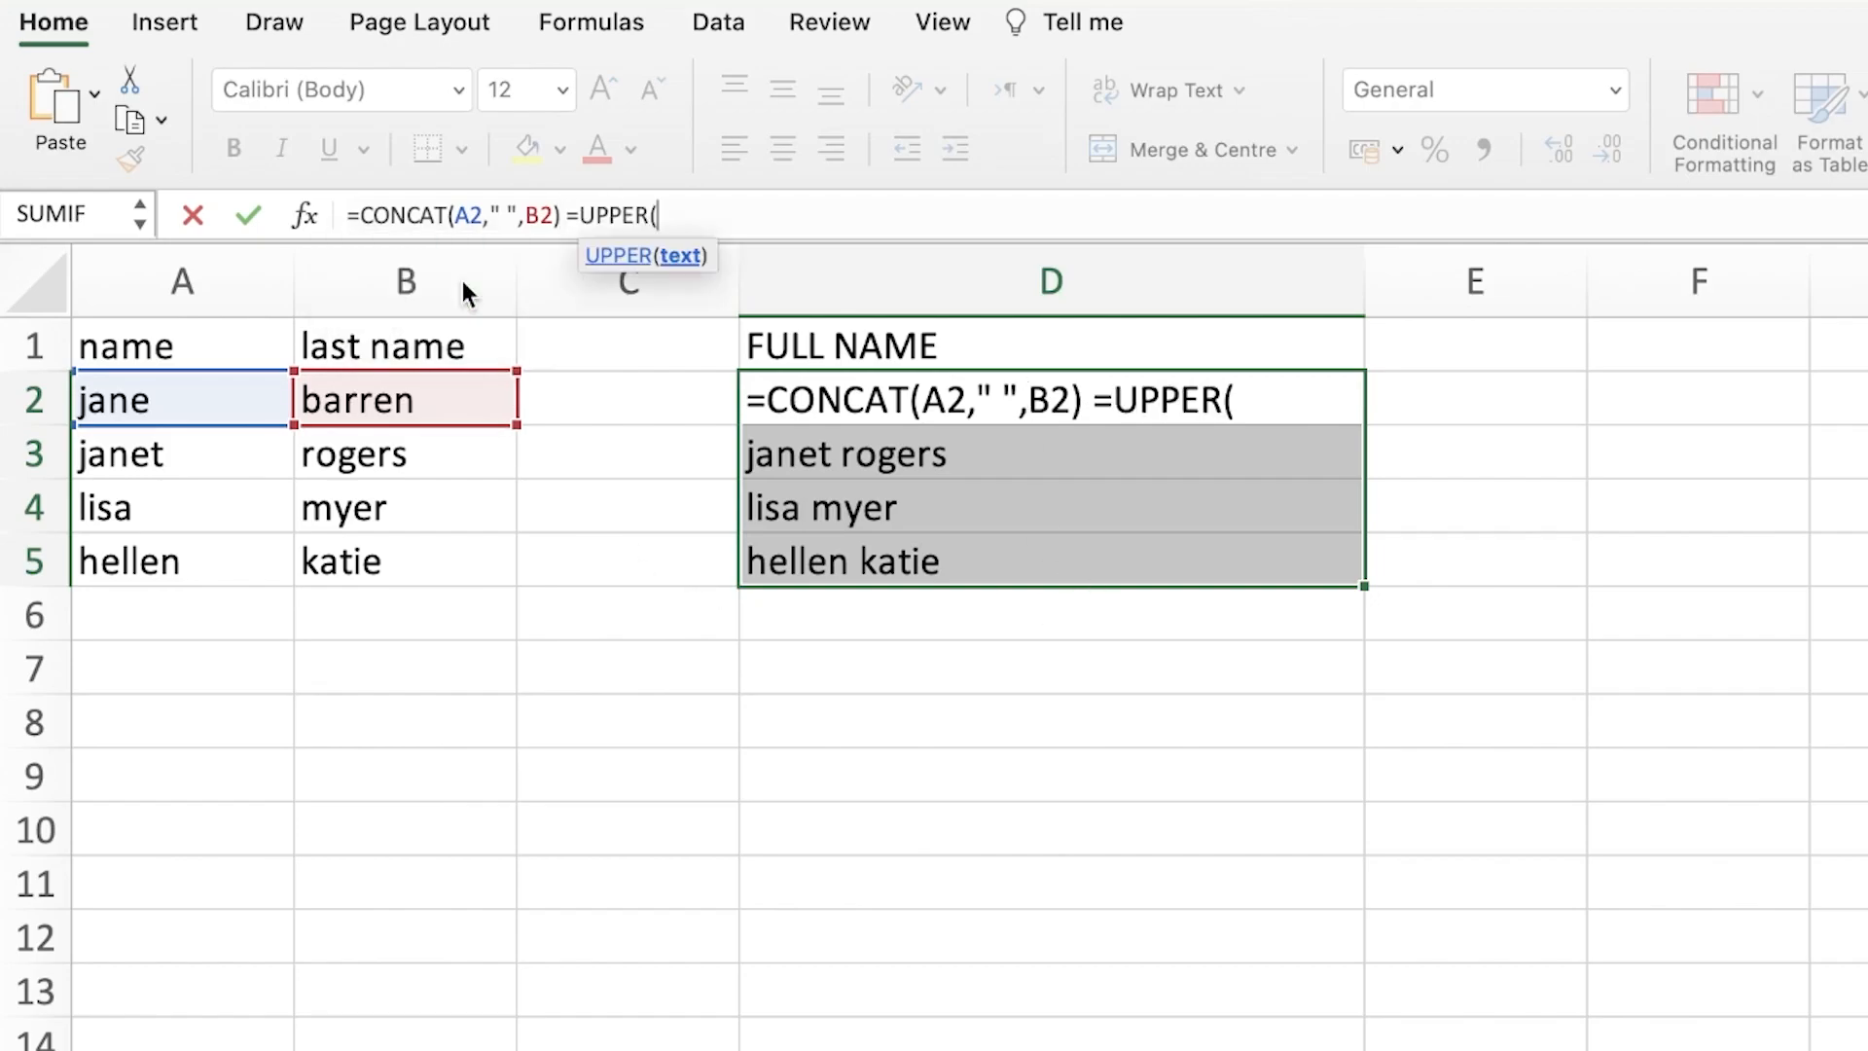
{"action": "key", "text": "Escape"}
- Enter the formula =UPPER(D2) in cell E2 to convert the first full name to capitals
{"action": "left_click", "coordinate": [1480, 404]}
{"action": "type", "text": "=u"}
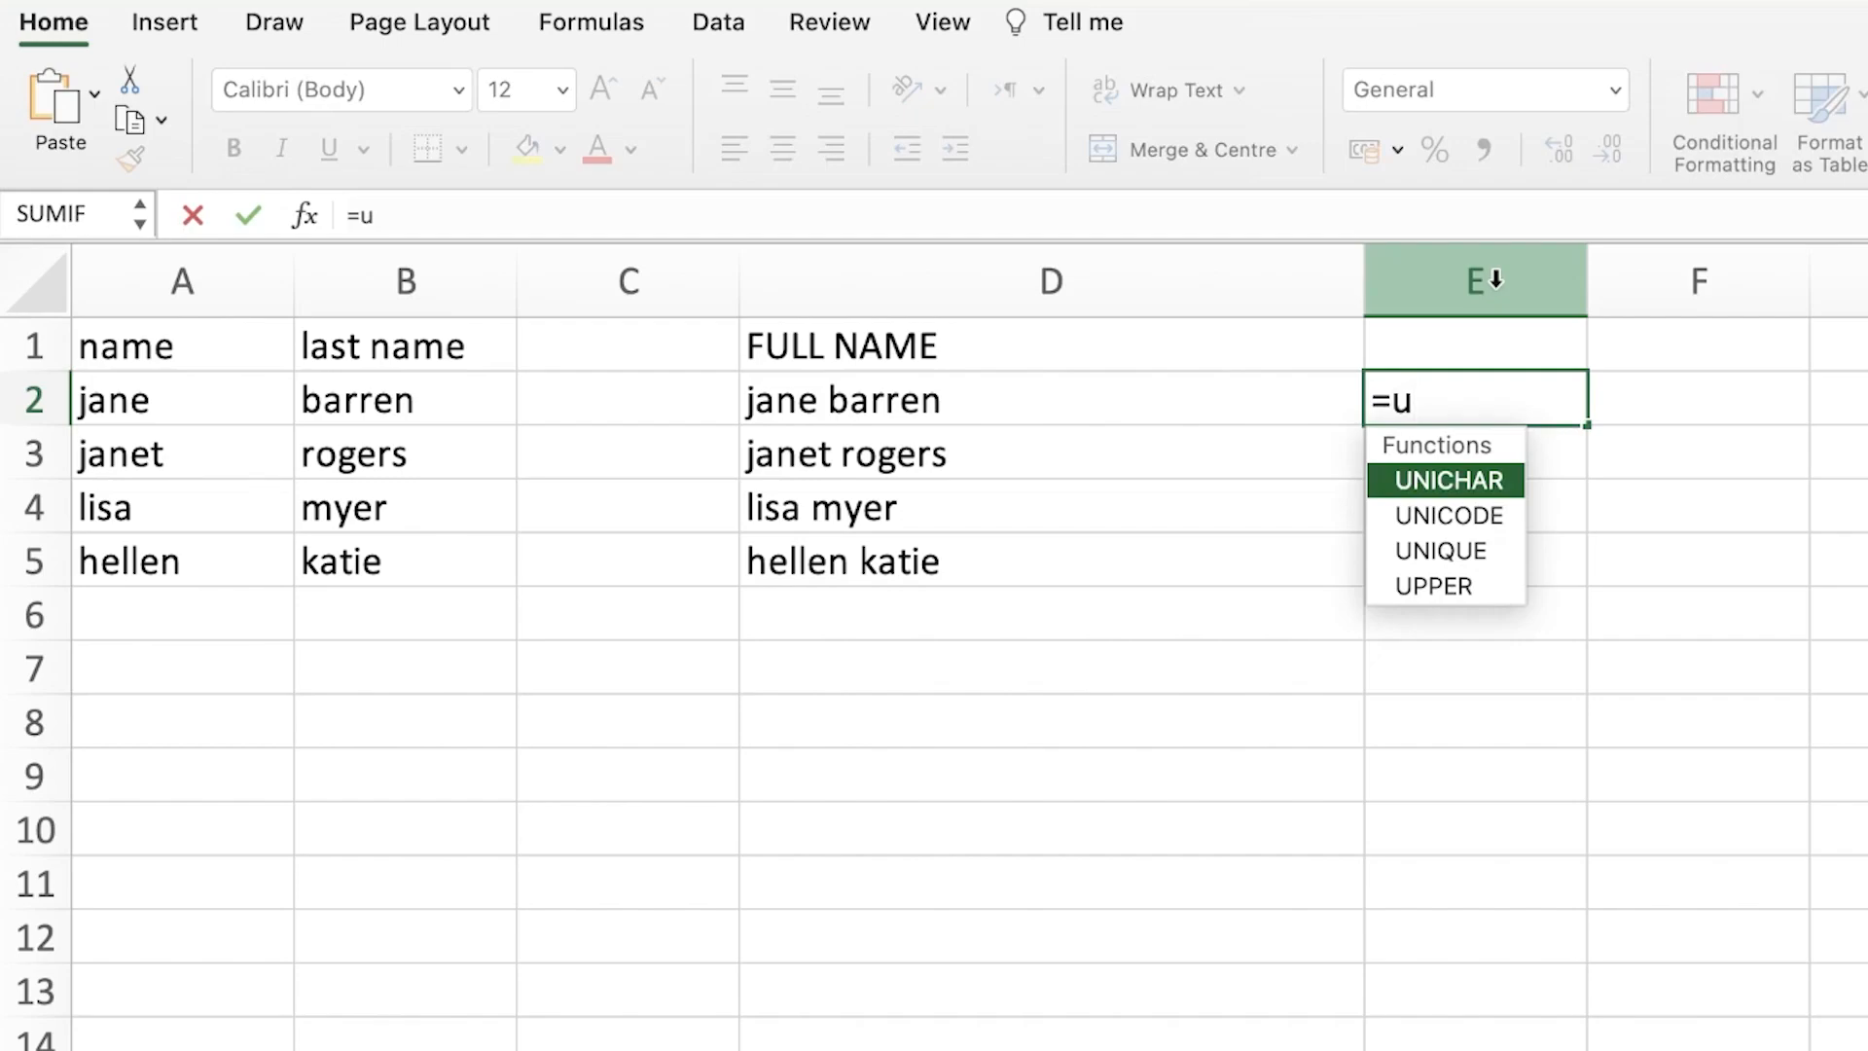
{"action": "type", "text": "pp"}
{"action": "key", "text": "Tab"}
{"action": "left_click", "coordinate": [1134, 413]}
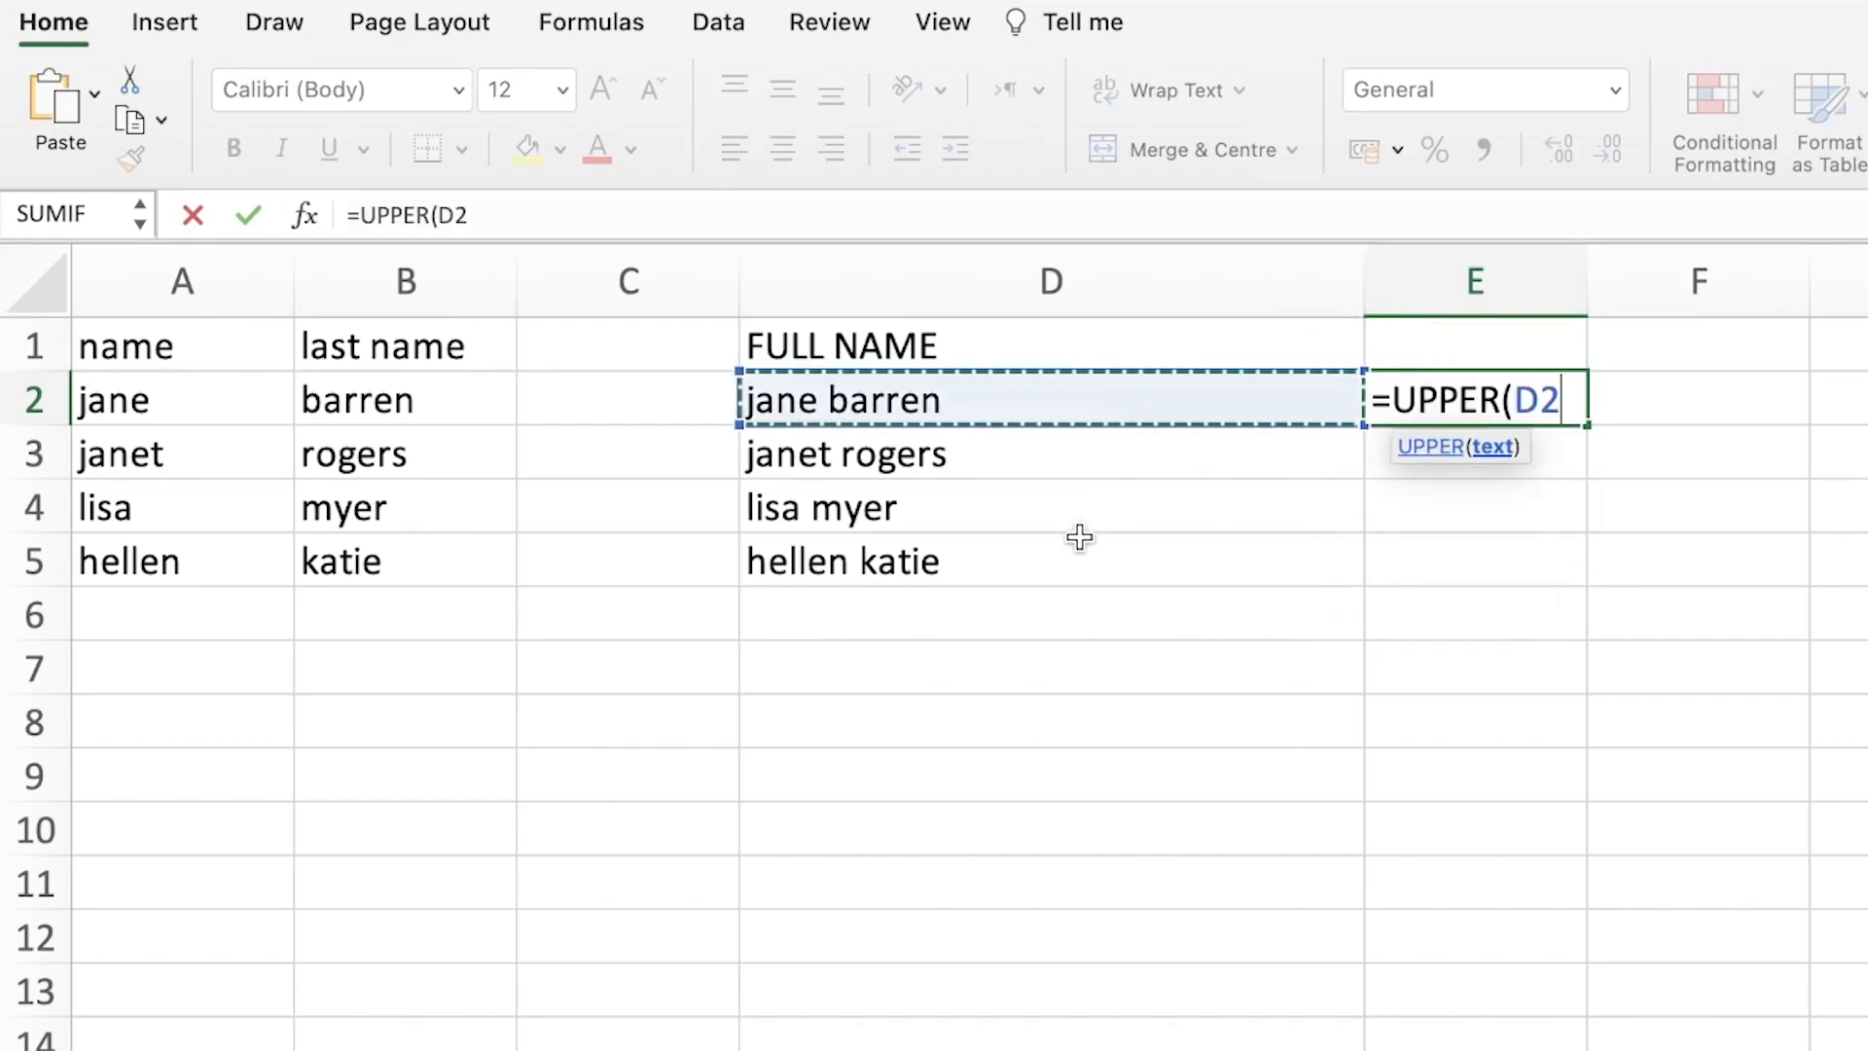
{"action": "type", "text": ")"}
{"action": "key", "text": "Return"}
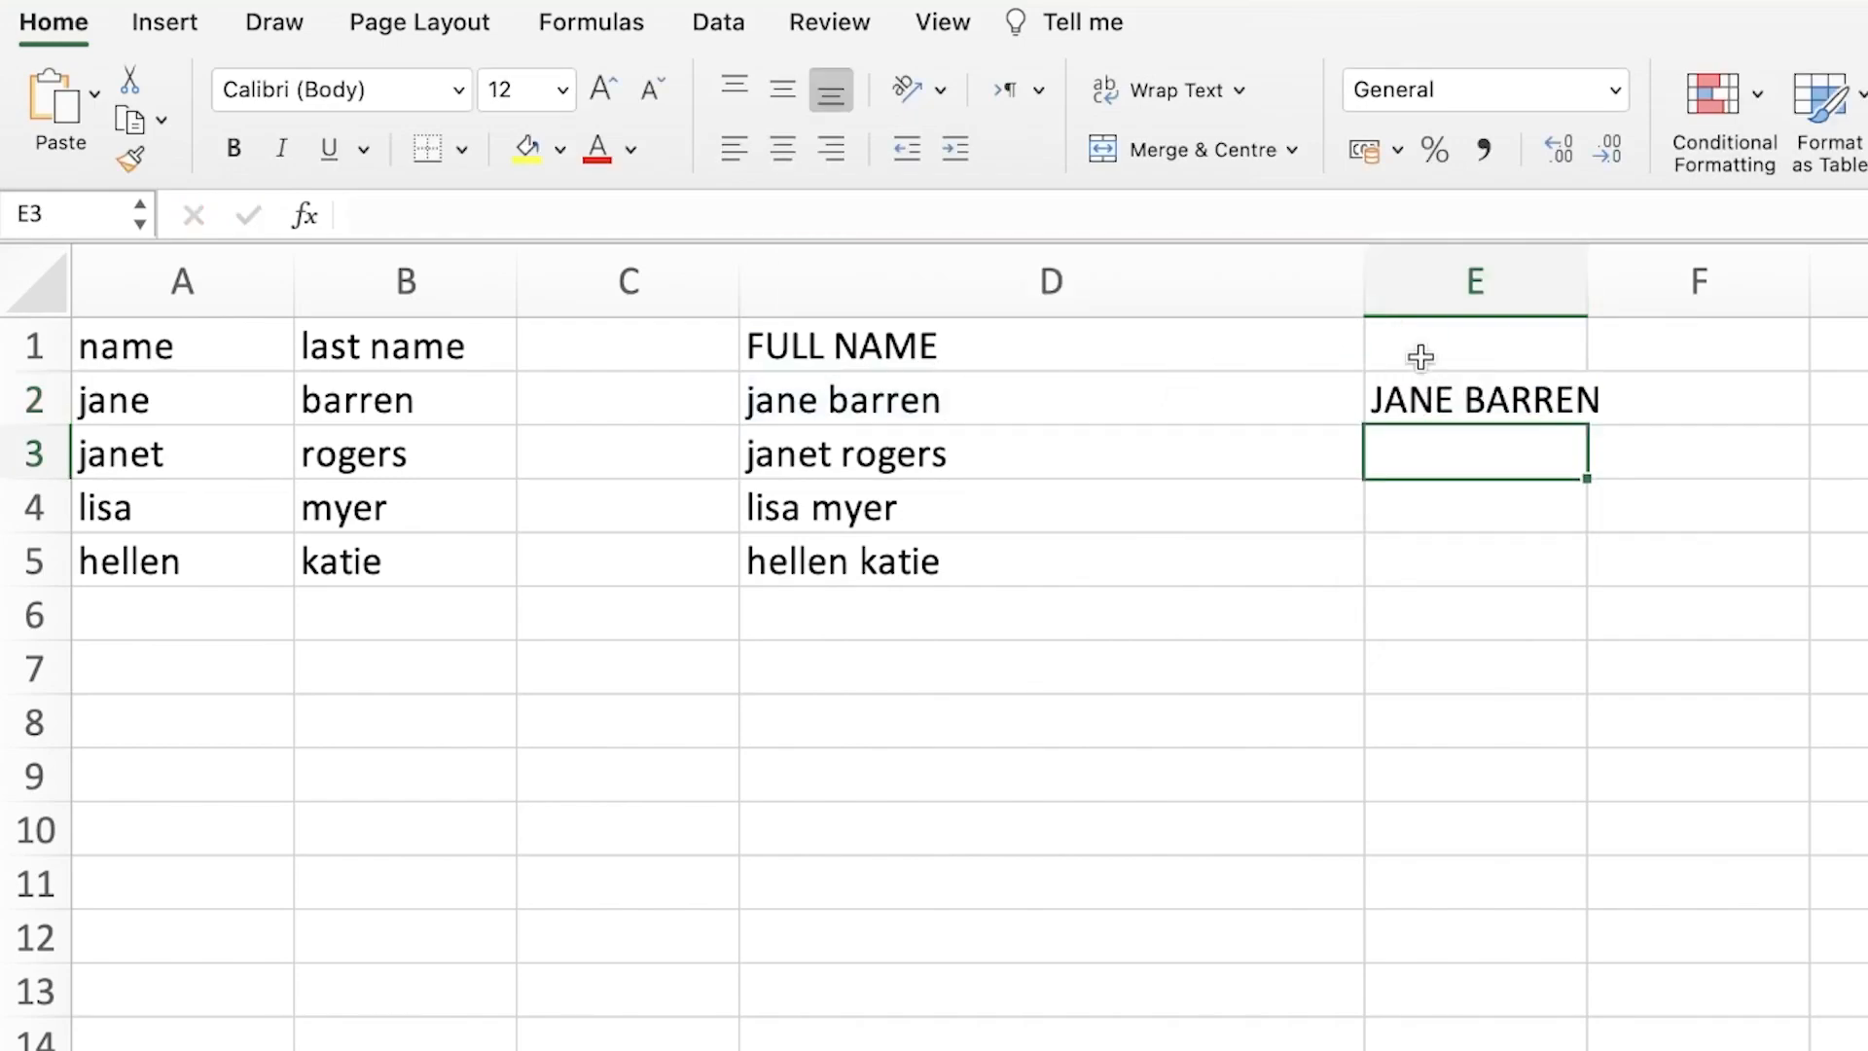
- Fill the UPPER formula from E2 down through E5
{"action": "left_click", "coordinate": [1440, 399]}
{"action": "left_click", "coordinate": [1746, 394]}
{"action": "left_click", "coordinate": [1552, 404]}
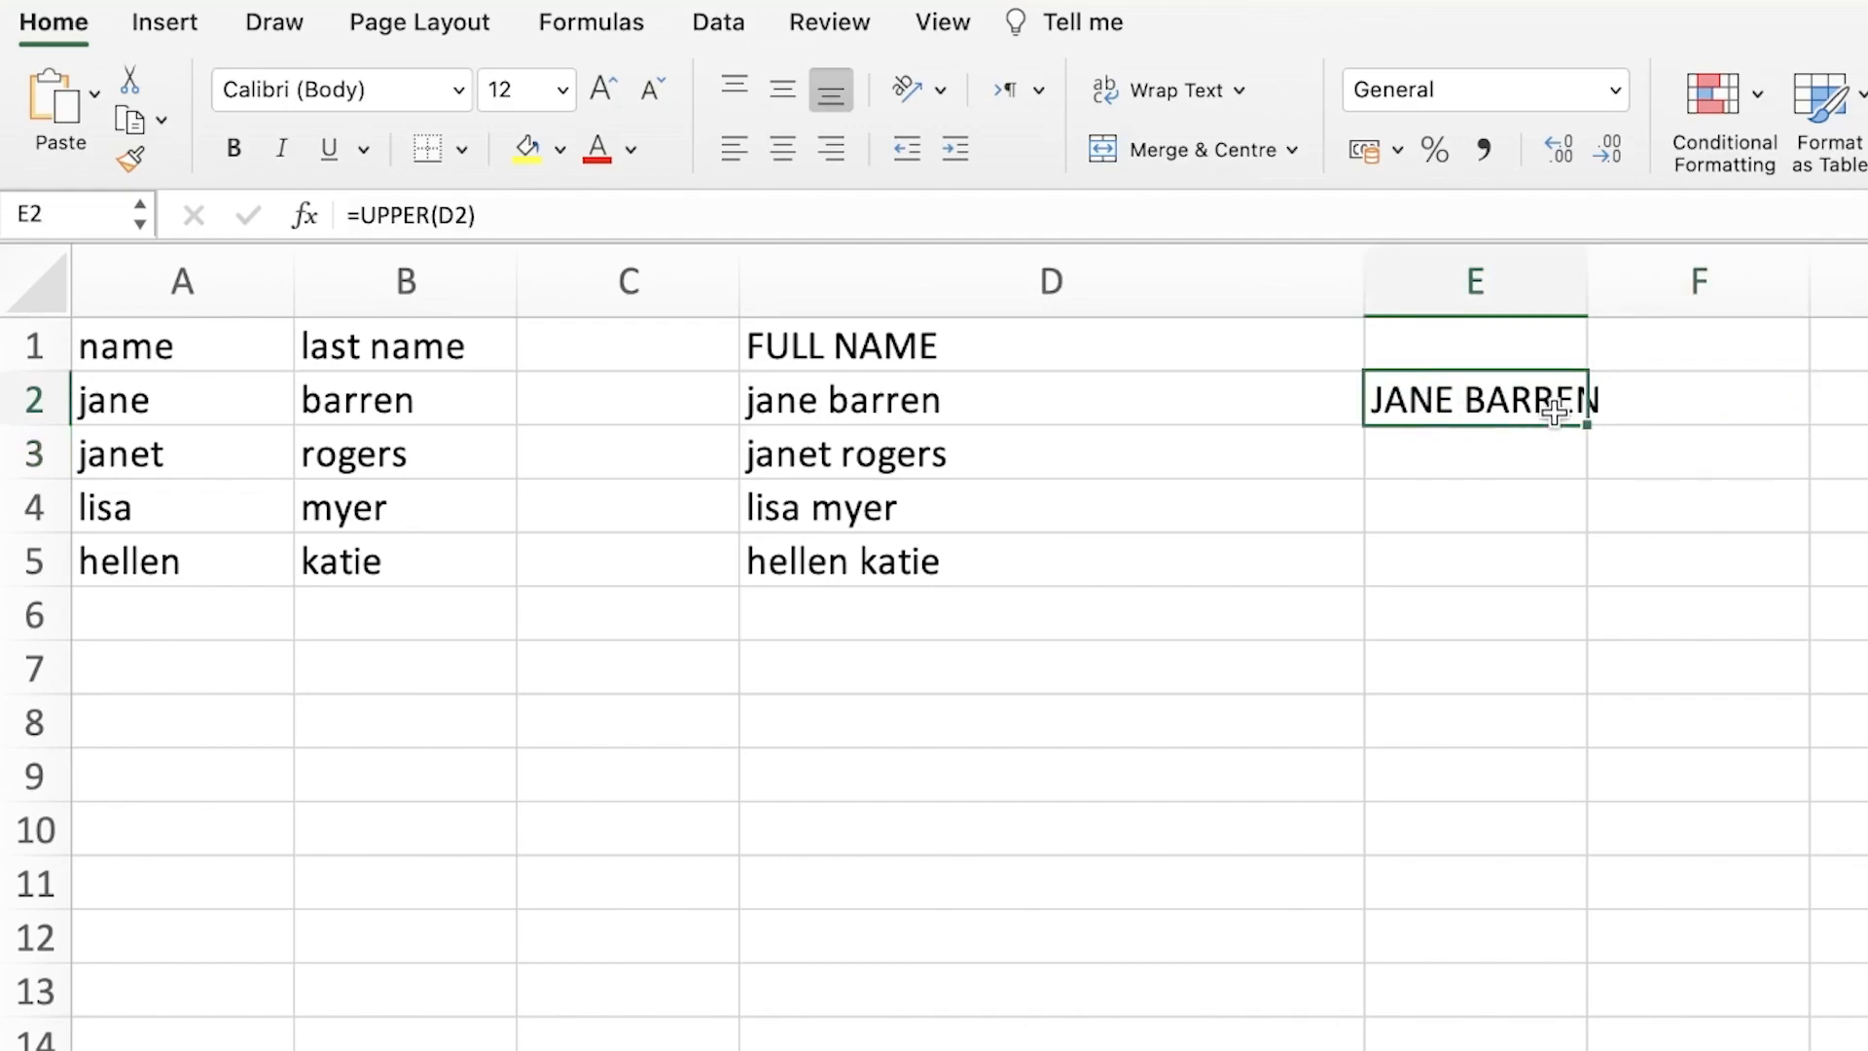
{"action": "left_click_drag", "start_coordinate": [1586, 425], "coordinate": [1576, 604]}
{"action": "left_click", "coordinate": [1618, 627]}
- Review the combined names in column D and inspect the CONCAT formula in D2 with its referenced cells
{"action": "left_click", "coordinate": [1092, 340]}
{"action": "left_click_drag", "start_coordinate": [934, 453], "coordinate": [934, 584]}
{"action": "left_click", "coordinate": [963, 654]}
{"action": "scroll", "coordinate": [1160, 589], "scroll_direction": "down", "scroll_amount": 1}
{"action": "scroll", "coordinate": [1160, 589], "scroll_direction": "up", "scroll_amount": 1}
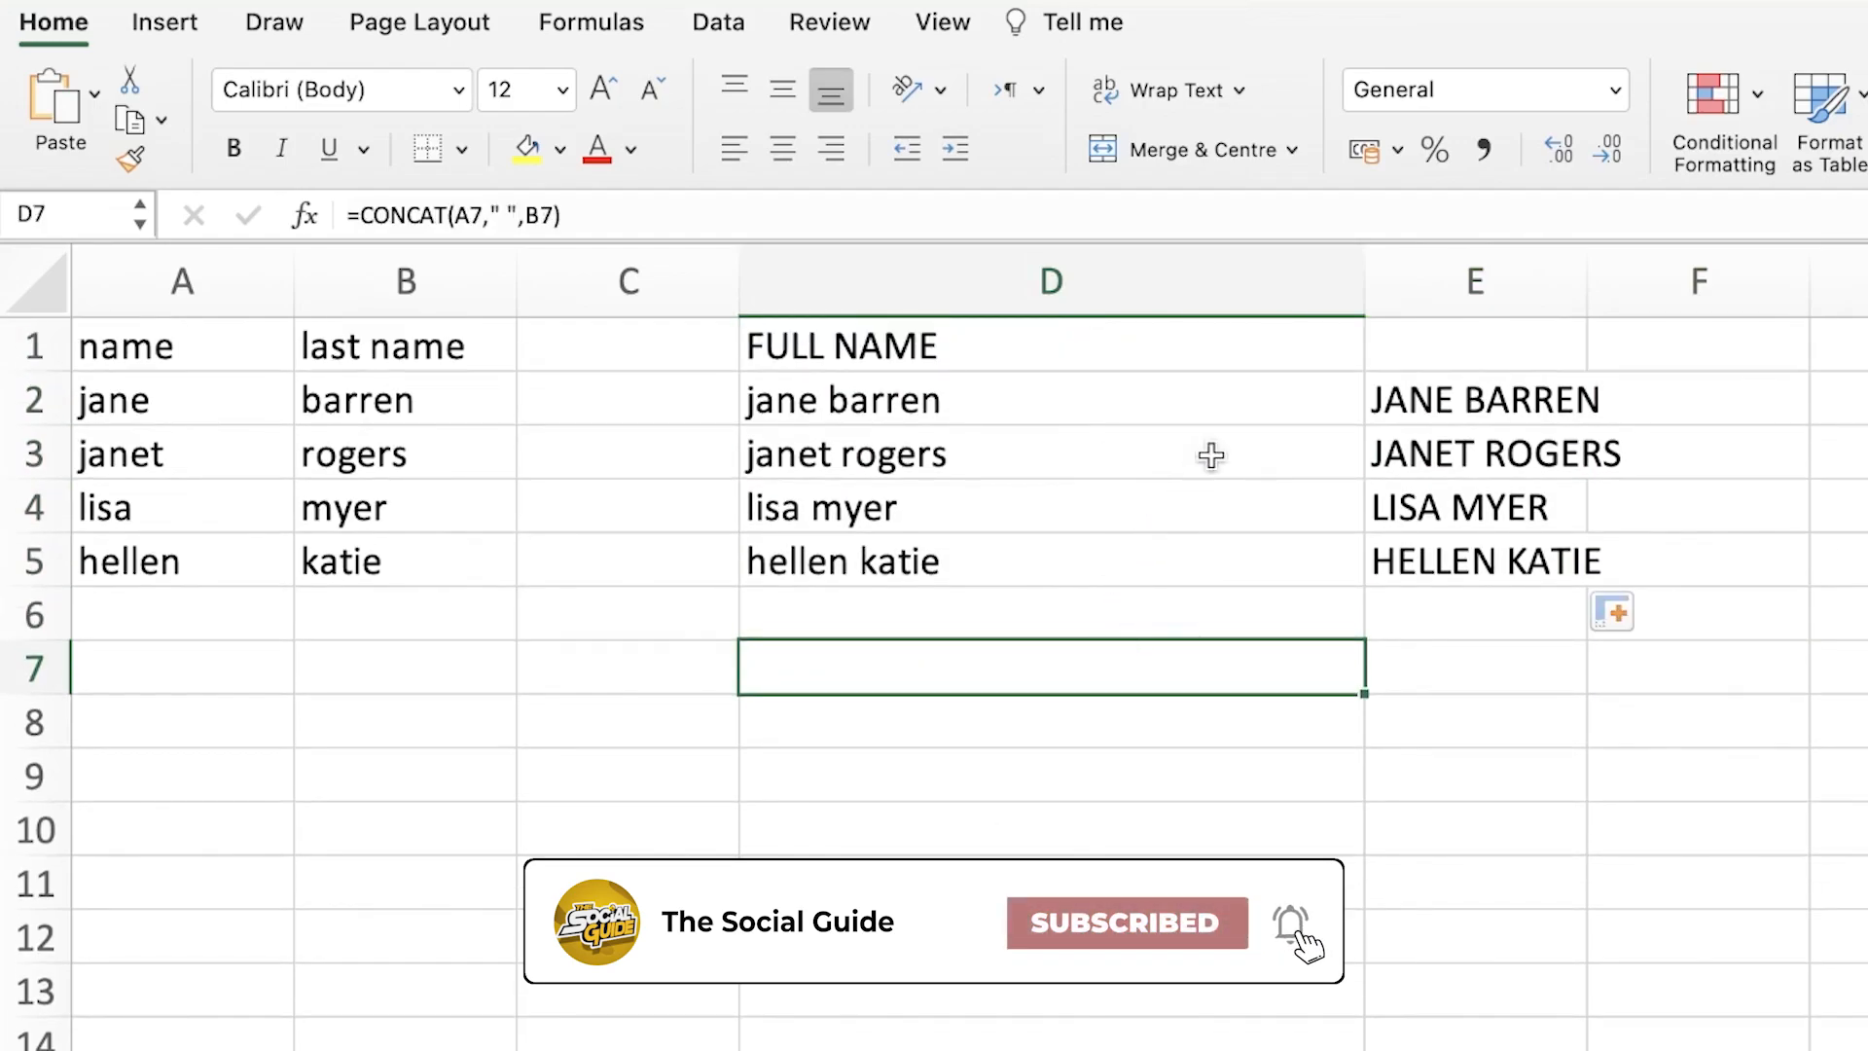
{"action": "left_click", "coordinate": [1076, 383]}
{"action": "scroll", "coordinate": [458, 321], "scroll_direction": "down", "scroll_amount": 2}
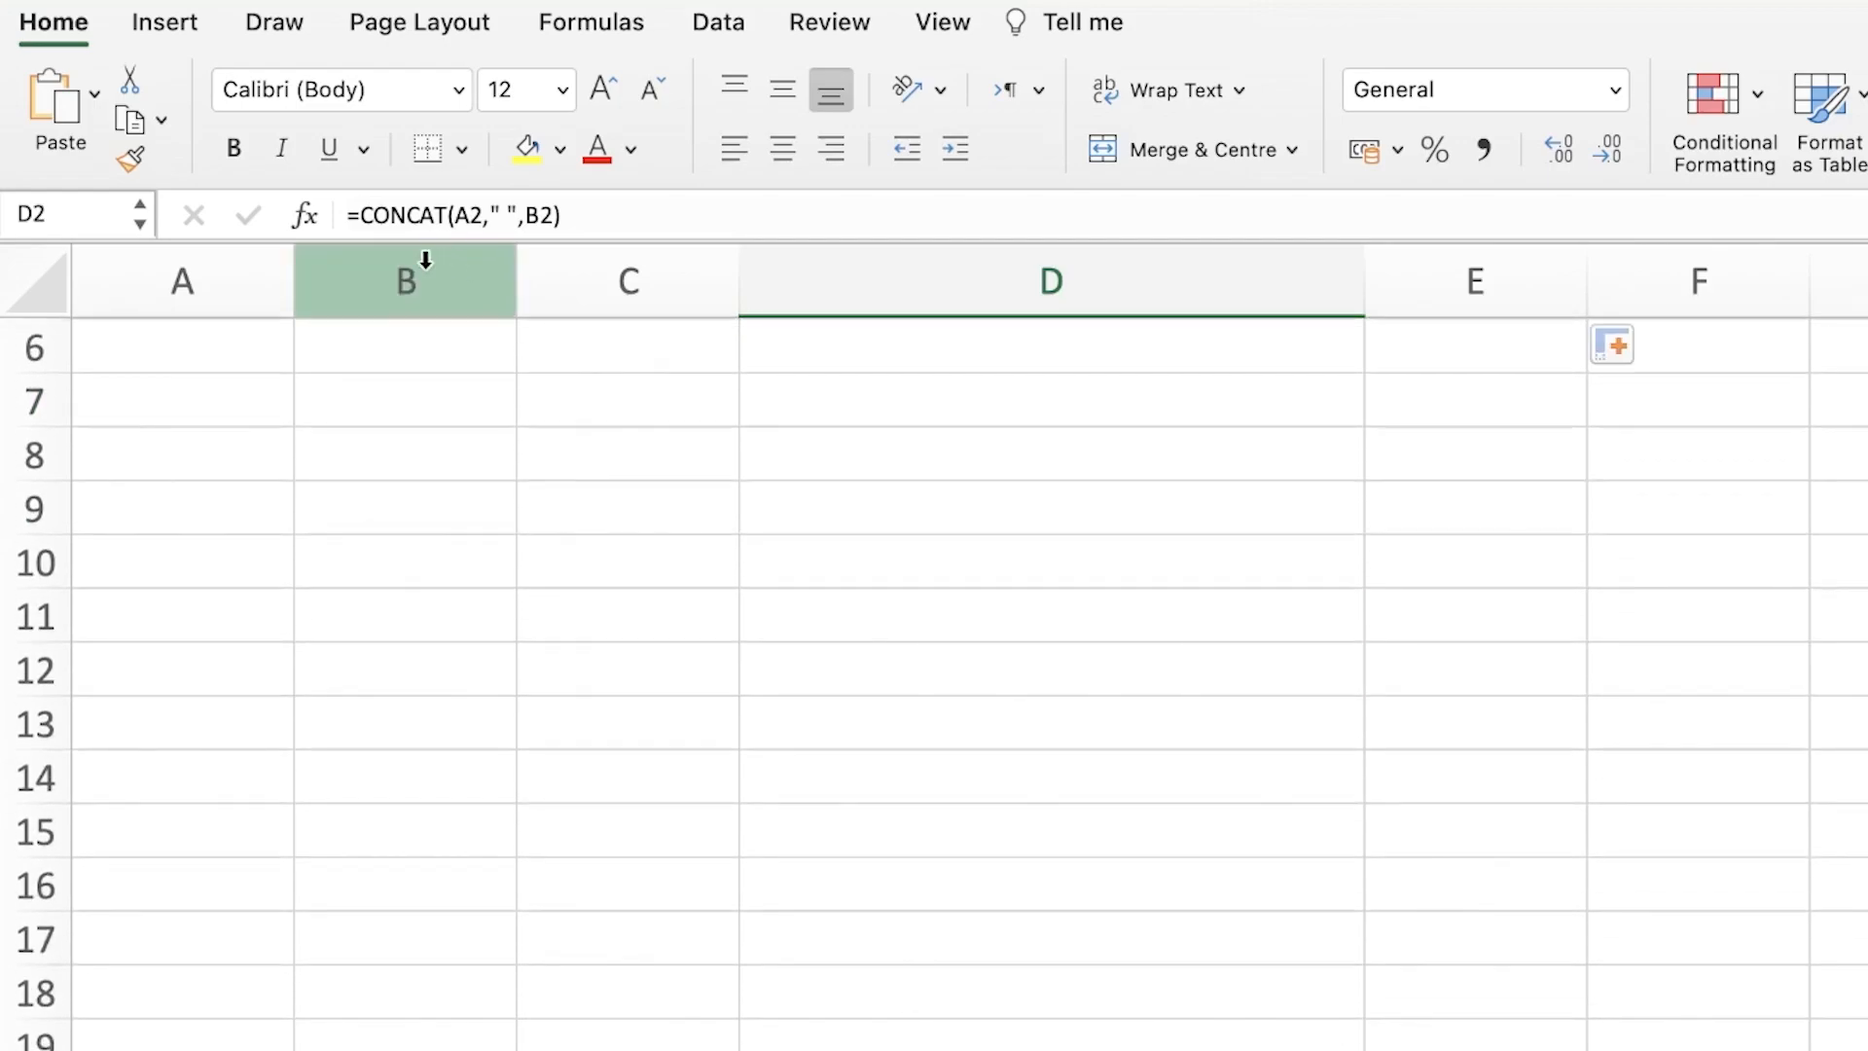
{"action": "left_click", "coordinate": [311, 216]}
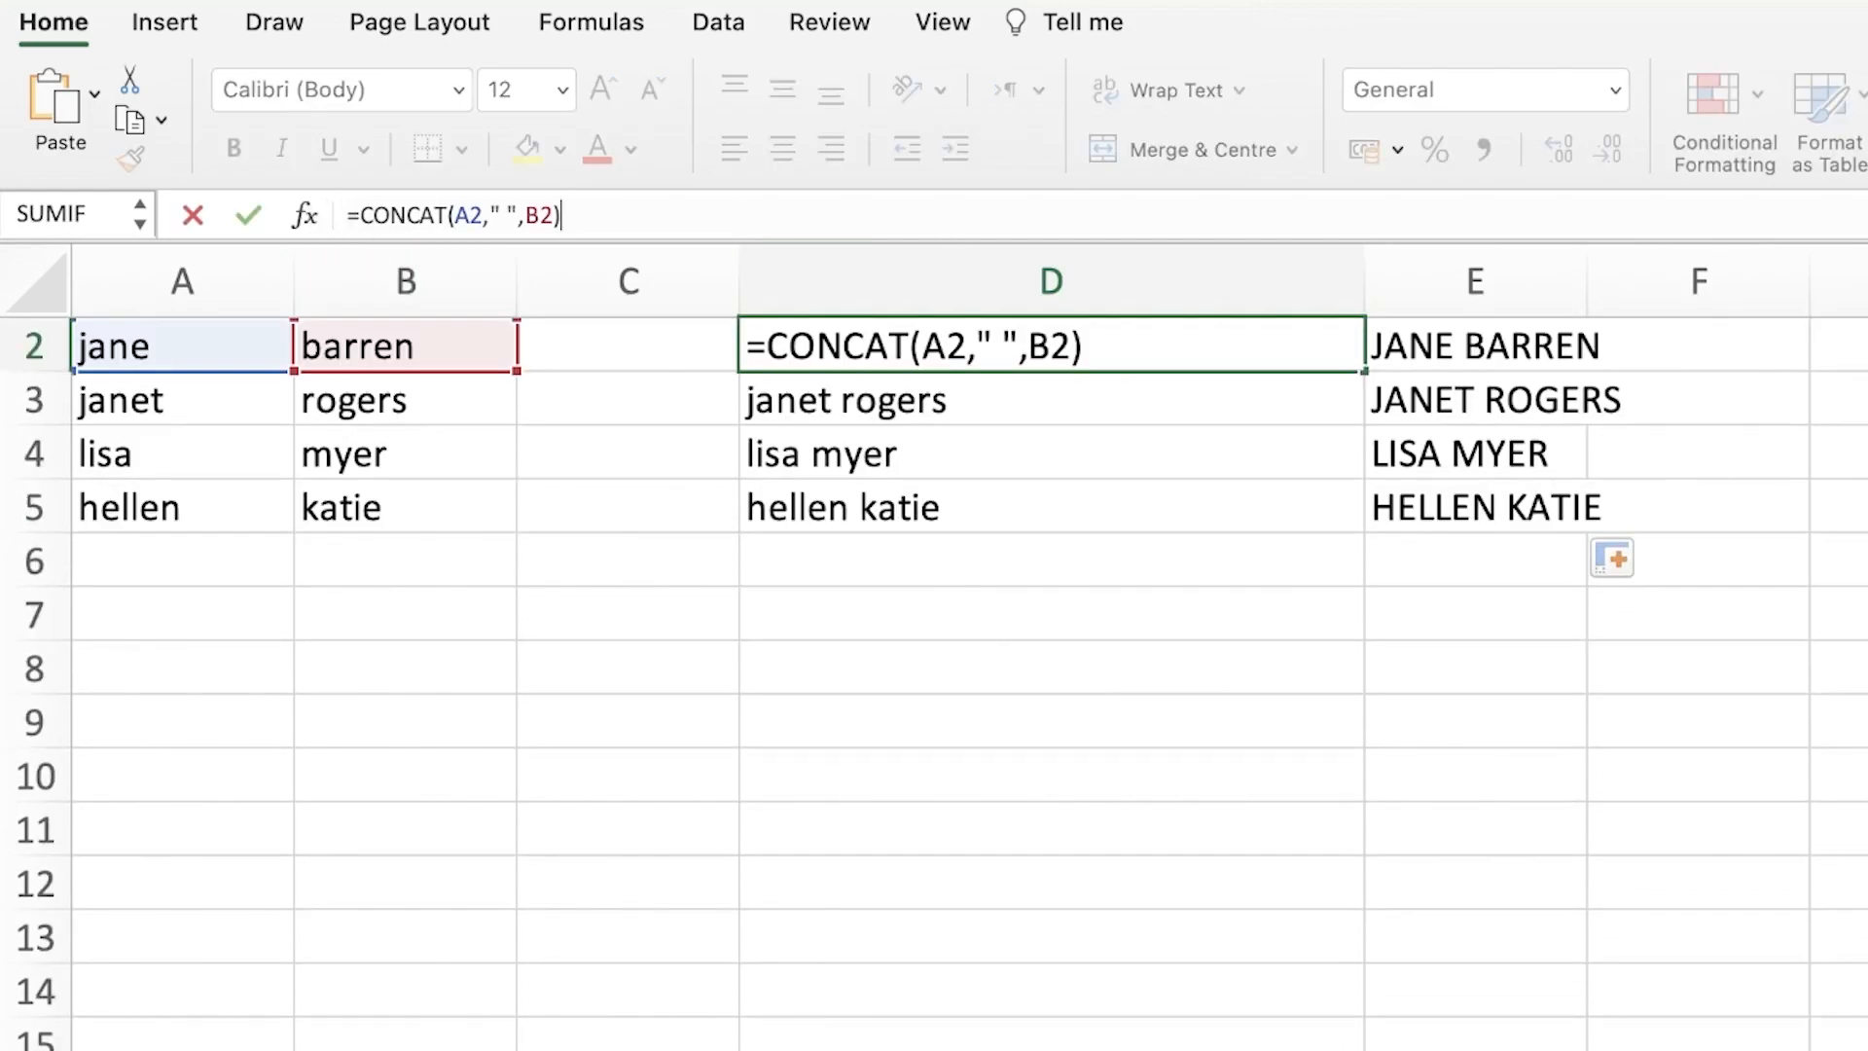
{"action": "key", "text": "Escape"}
{"action": "scroll", "coordinate": [933, 584], "scroll_direction": "up", "scroll_amount": 1}
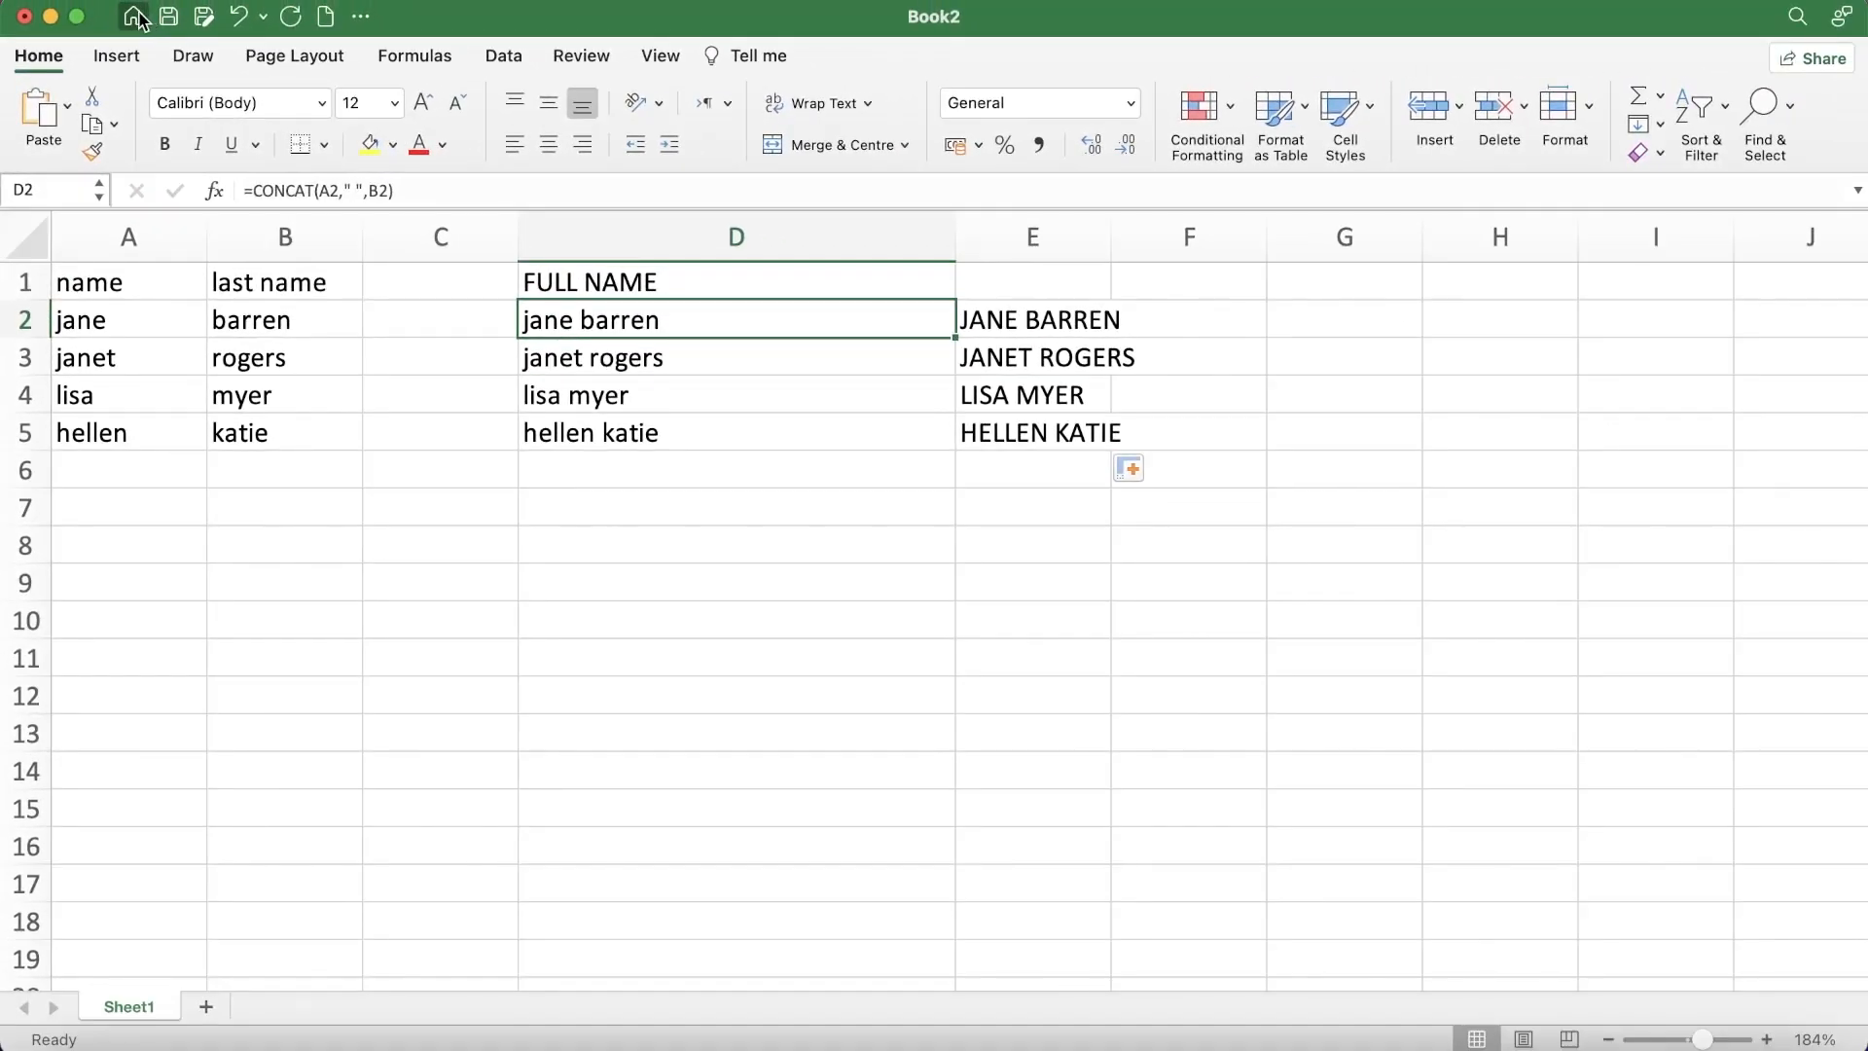
- Open the template gallery and create a workbook from the Gift Planner template
{"action": "left_click", "coordinate": [134, 16]}
{"action": "scroll", "coordinate": [171, 584], "scroll_direction": "down", "scroll_amount": 5}
{"action": "scroll", "coordinate": [984, 535], "scroll_direction": "down", "scroll_amount": 6}
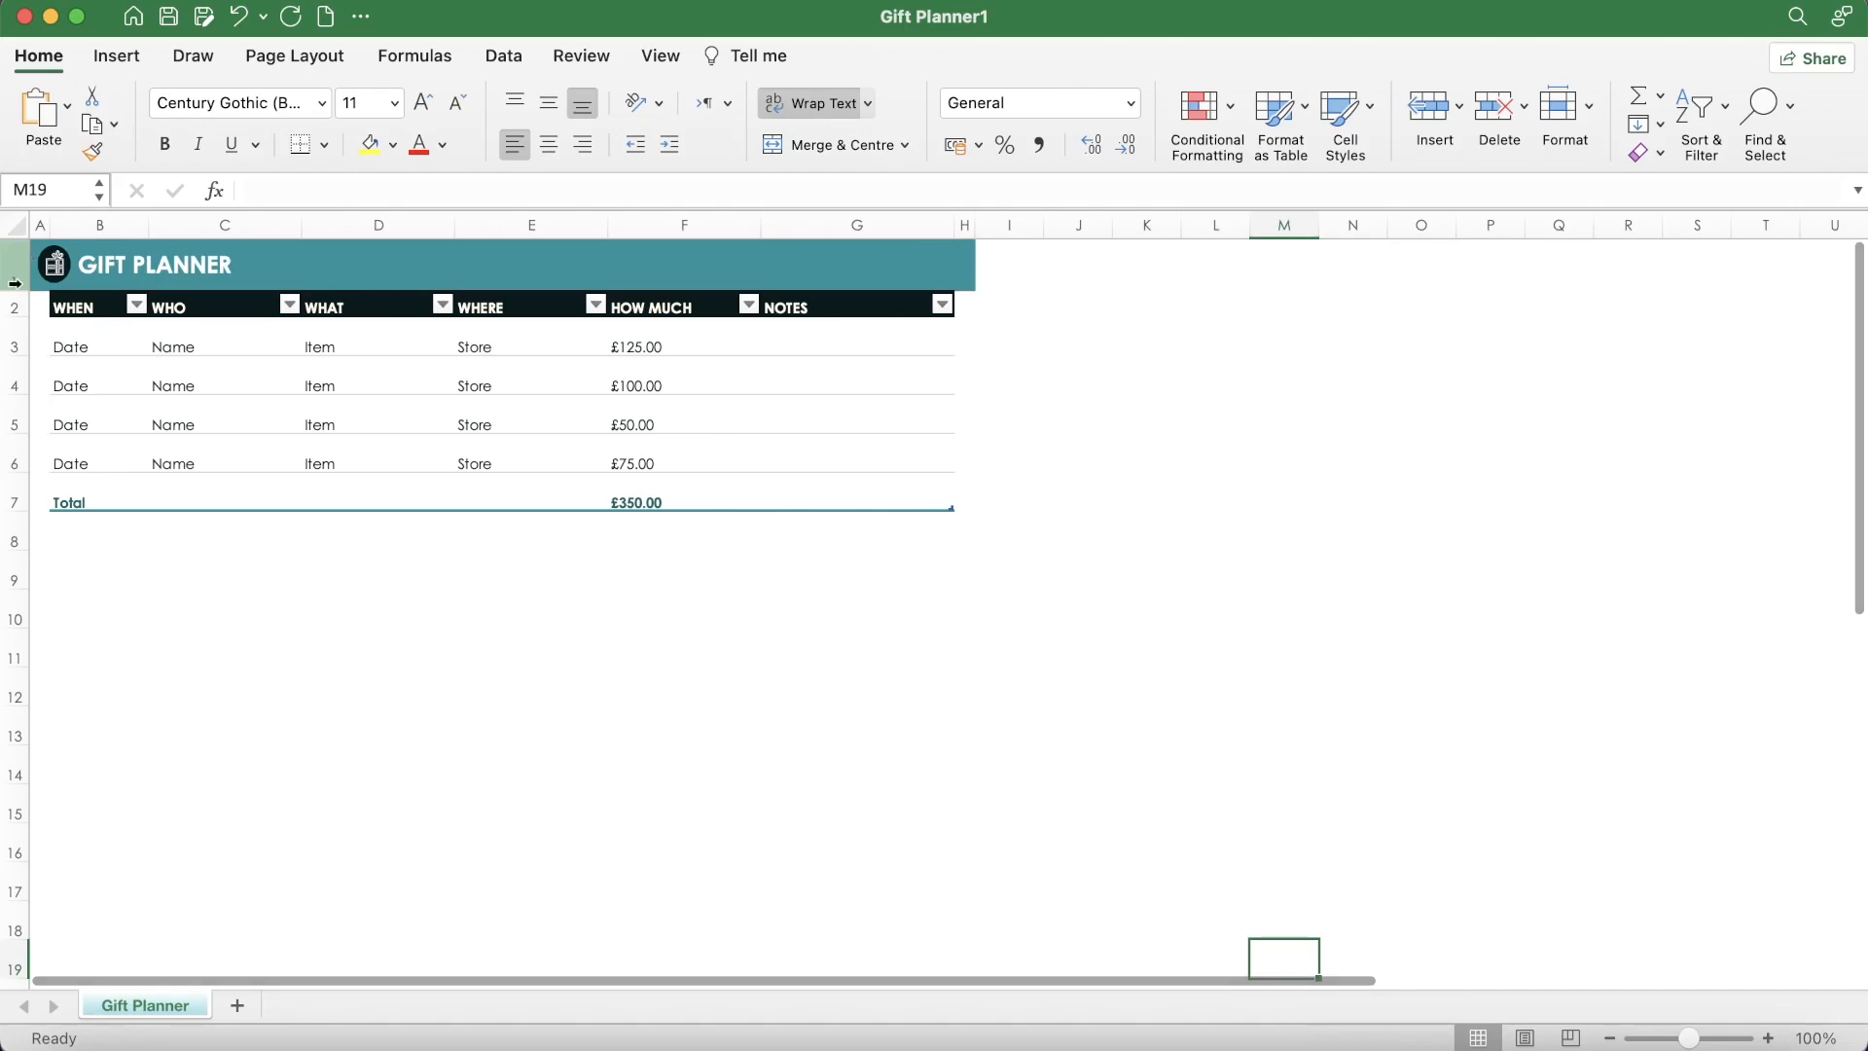
- Return to the template gallery and create a workbook from the Channel Marketing Budget template
{"action": "left_click", "coordinate": [134, 15]}
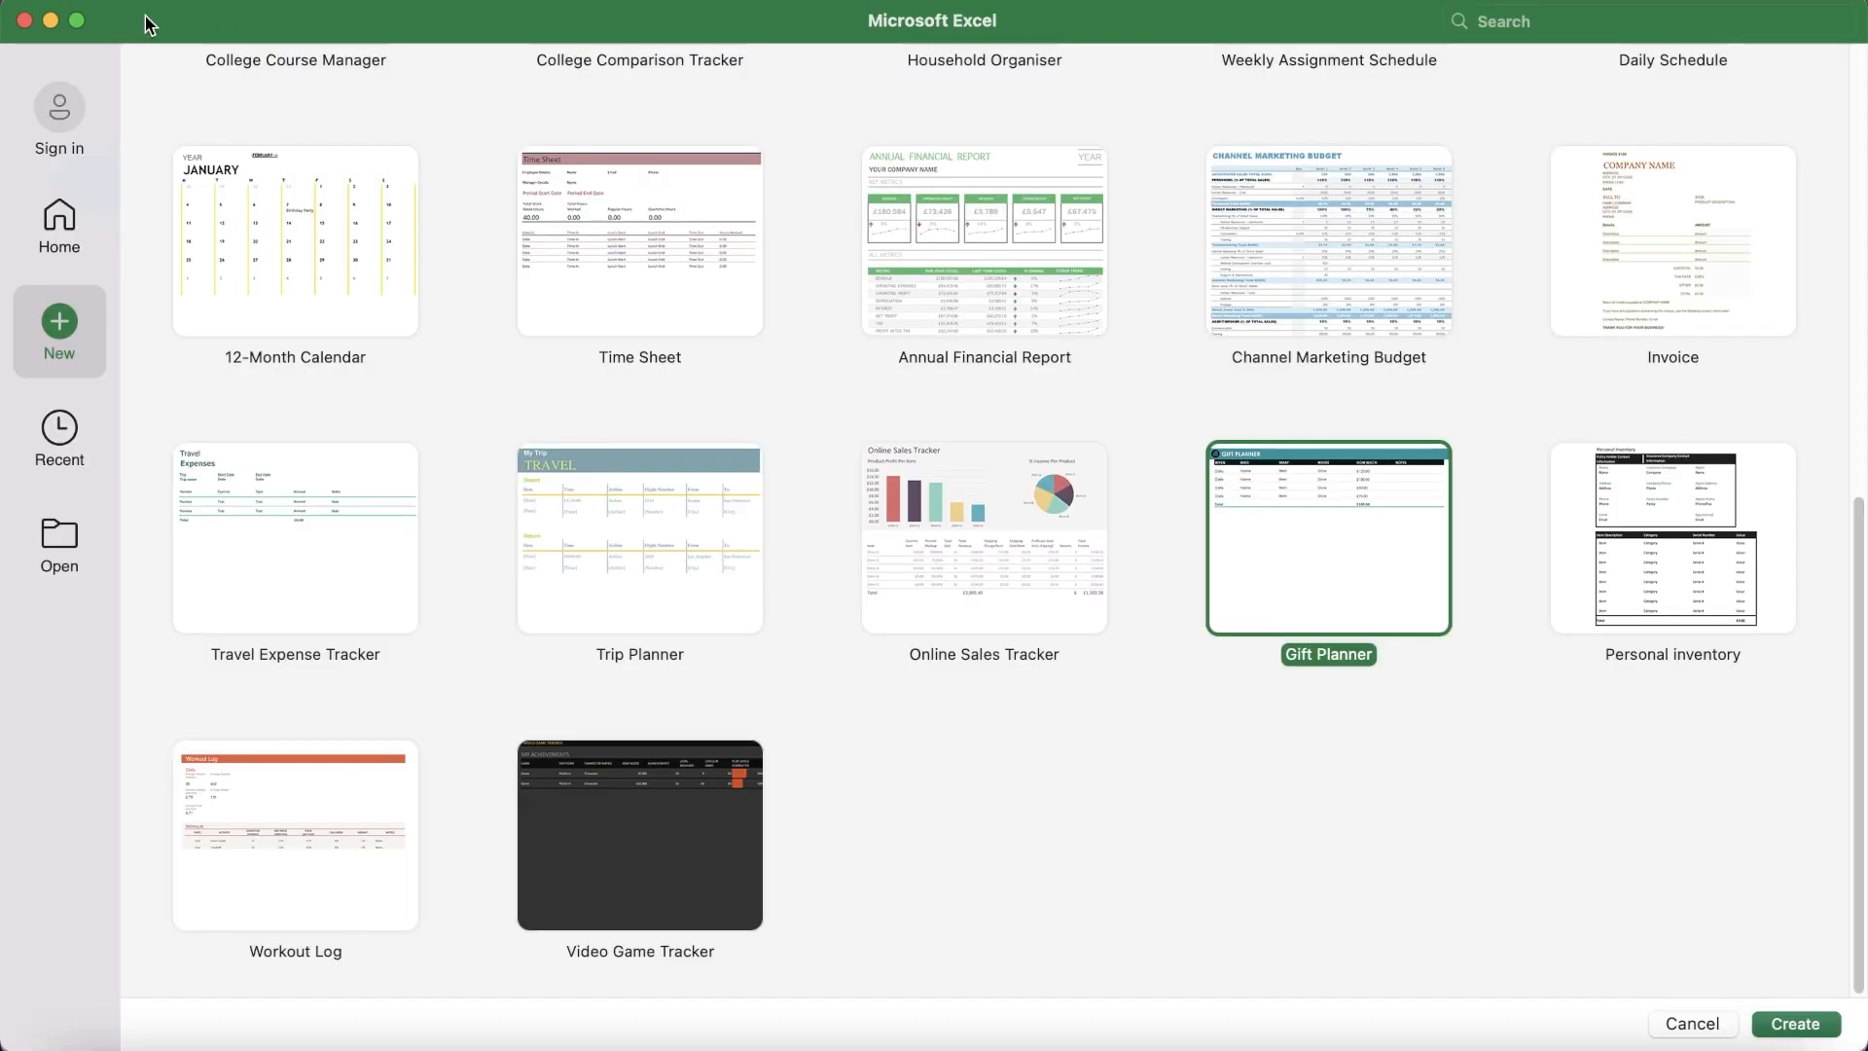
{"action": "scroll", "coordinate": [430, 393], "scroll_direction": "up", "scroll_amount": 10}
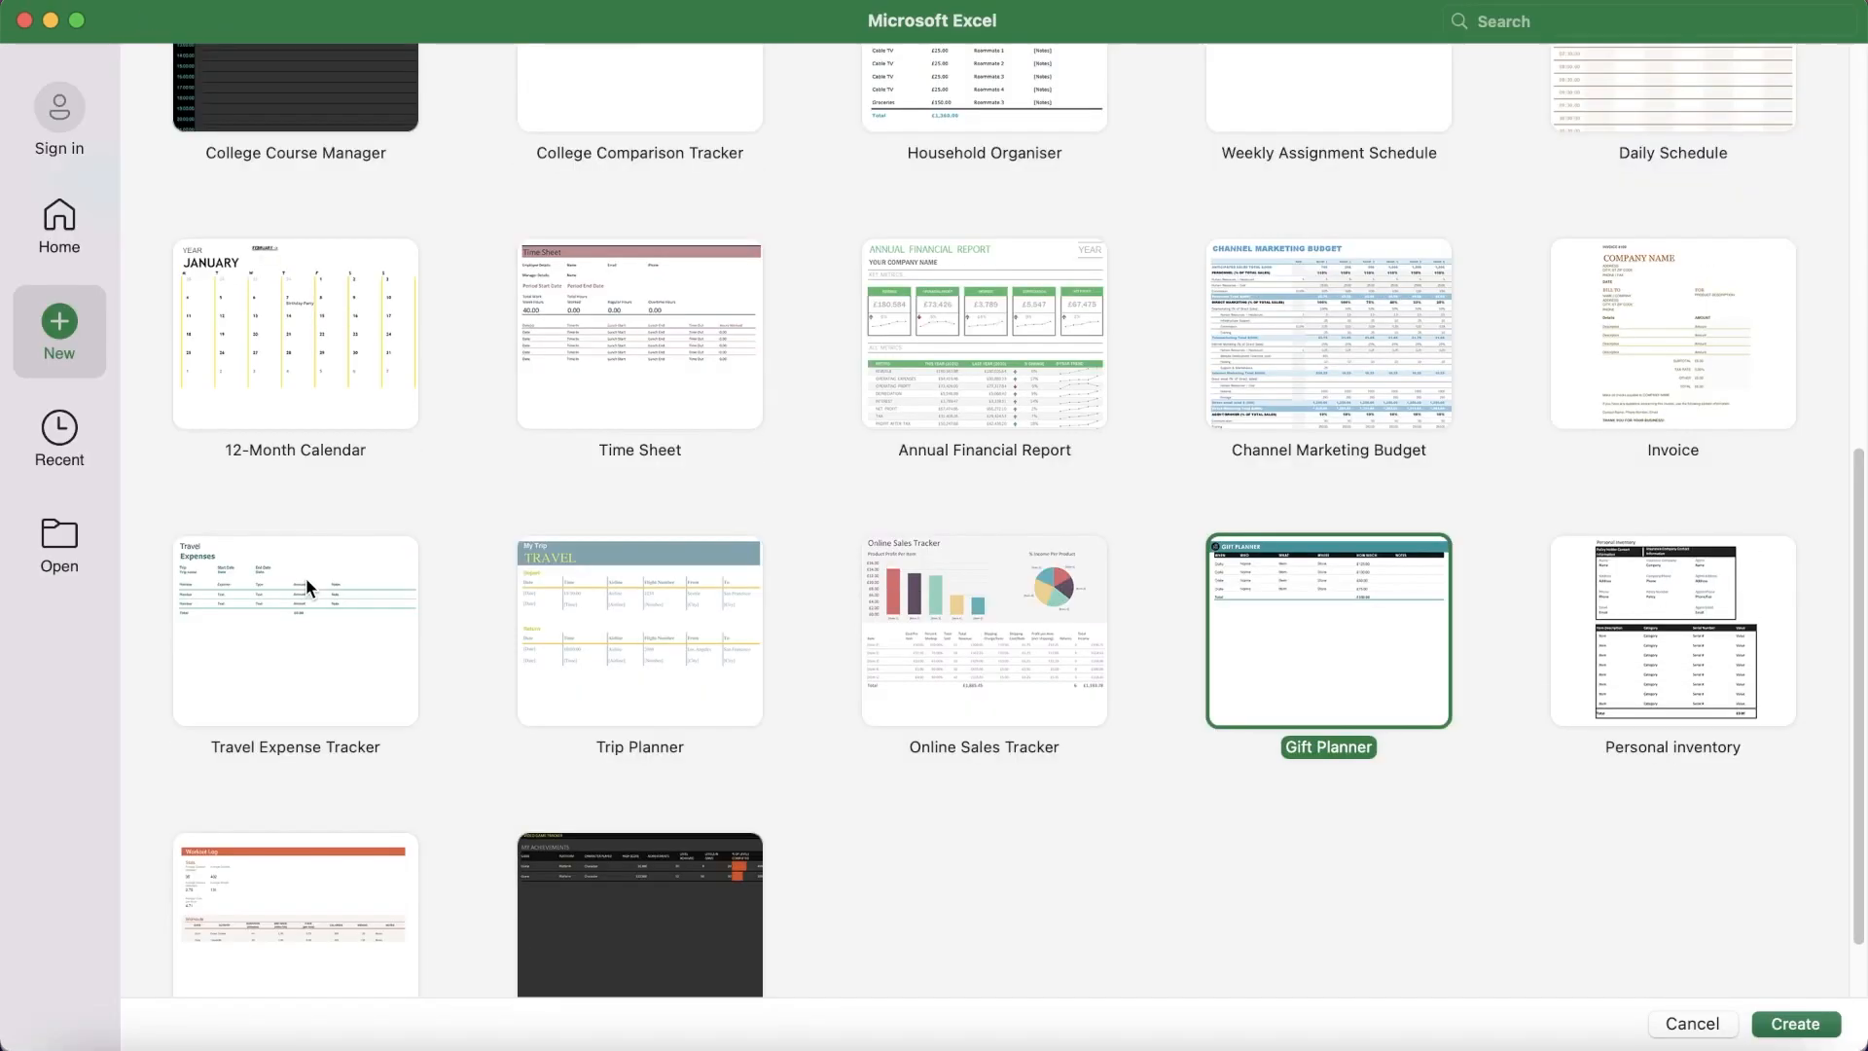
{"action": "scroll", "coordinate": [696, 599], "scroll_direction": "down", "scroll_amount": 10}
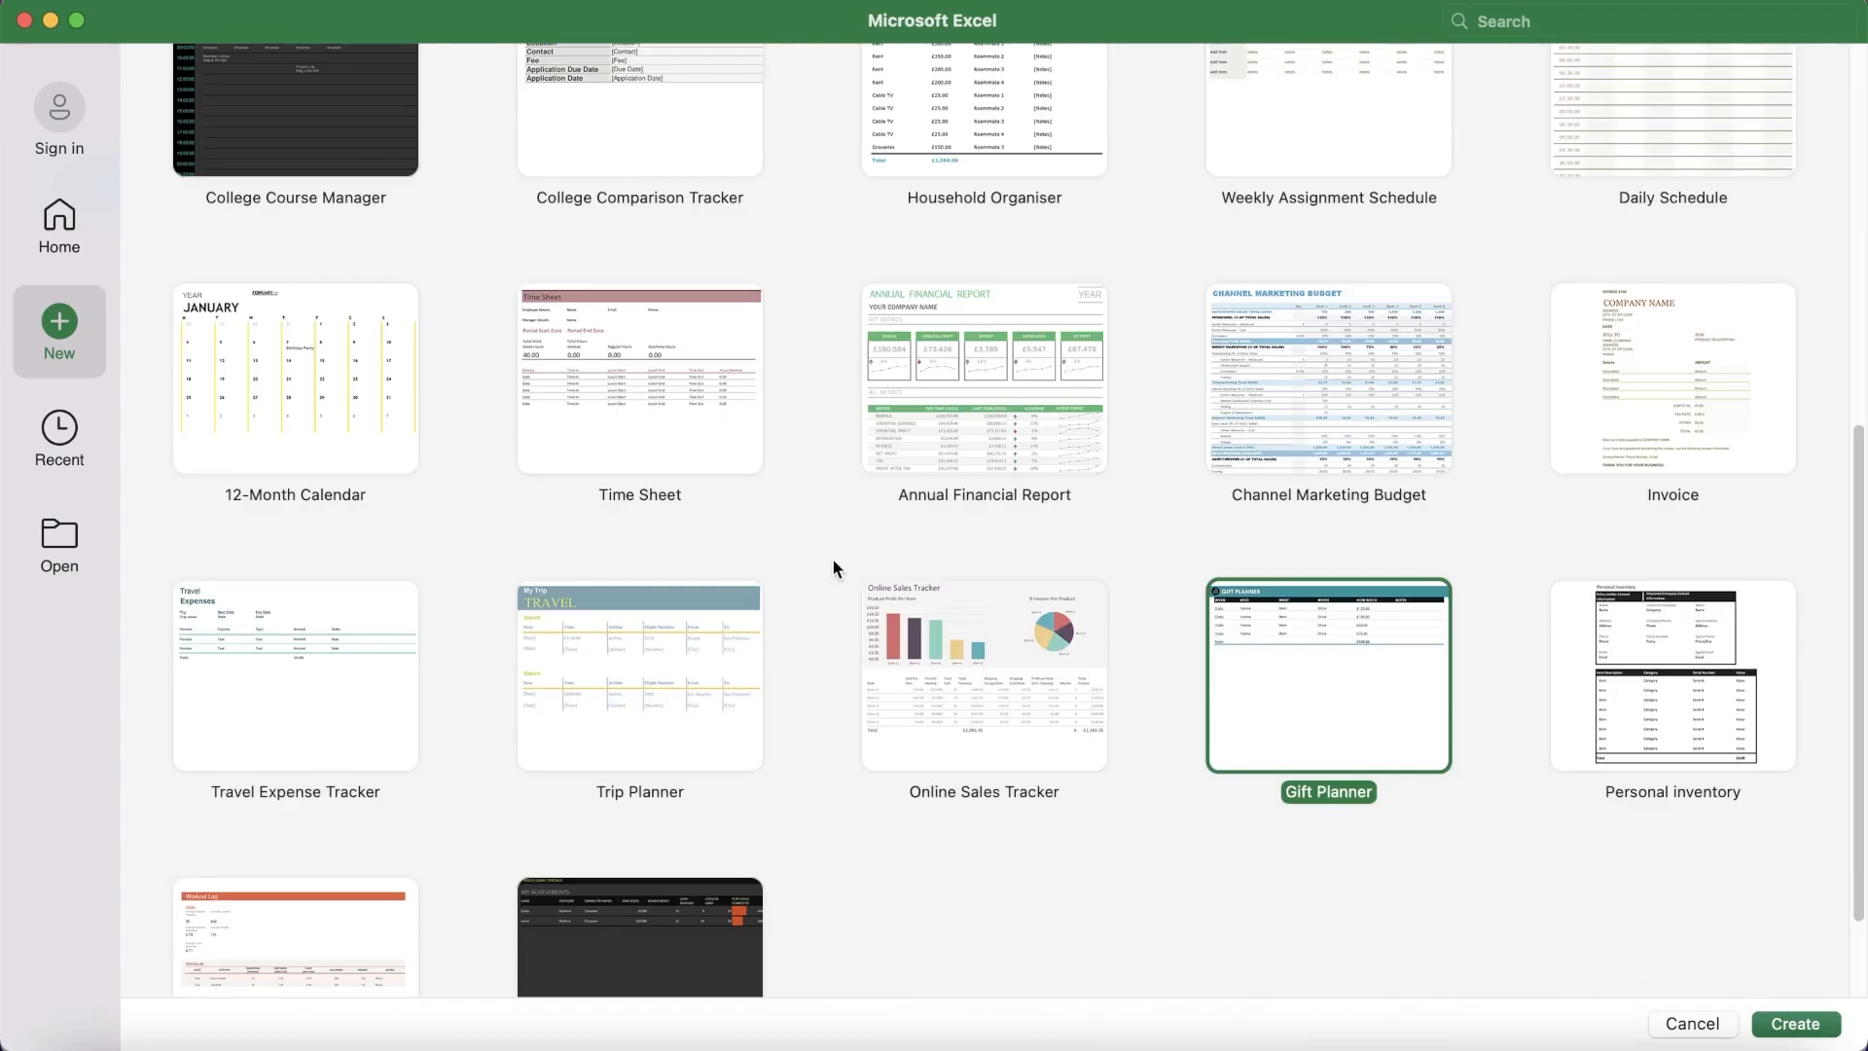
{"action": "scroll", "coordinate": [1306, 441], "scroll_direction": "up", "scroll_amount": 7}
{"action": "key", "text": "Escape"}
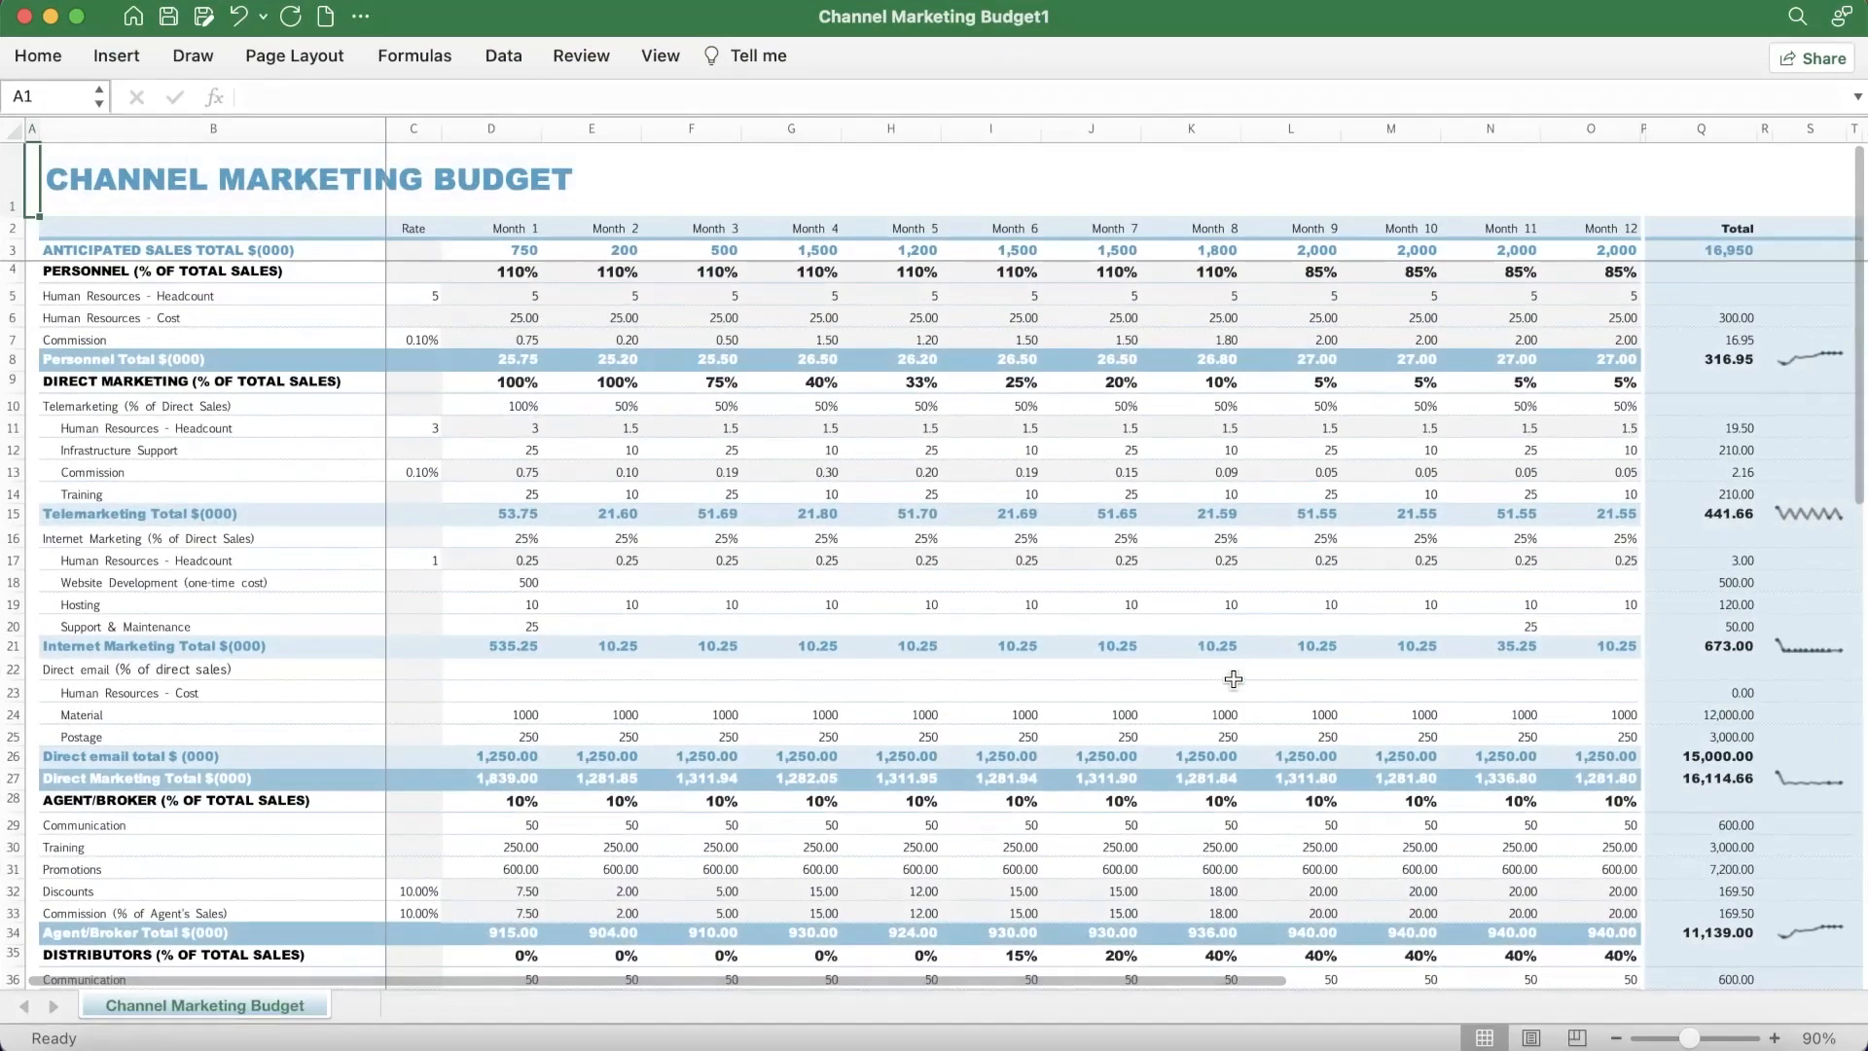
- Examine the Channel Marketing Budget sheet down to its grand total, including the formulas behind the Telemarketing Total and the Month 11 distributor commission
{"action": "scroll", "coordinate": [1174, 607], "scroll_direction": "down", "scroll_amount": 15}
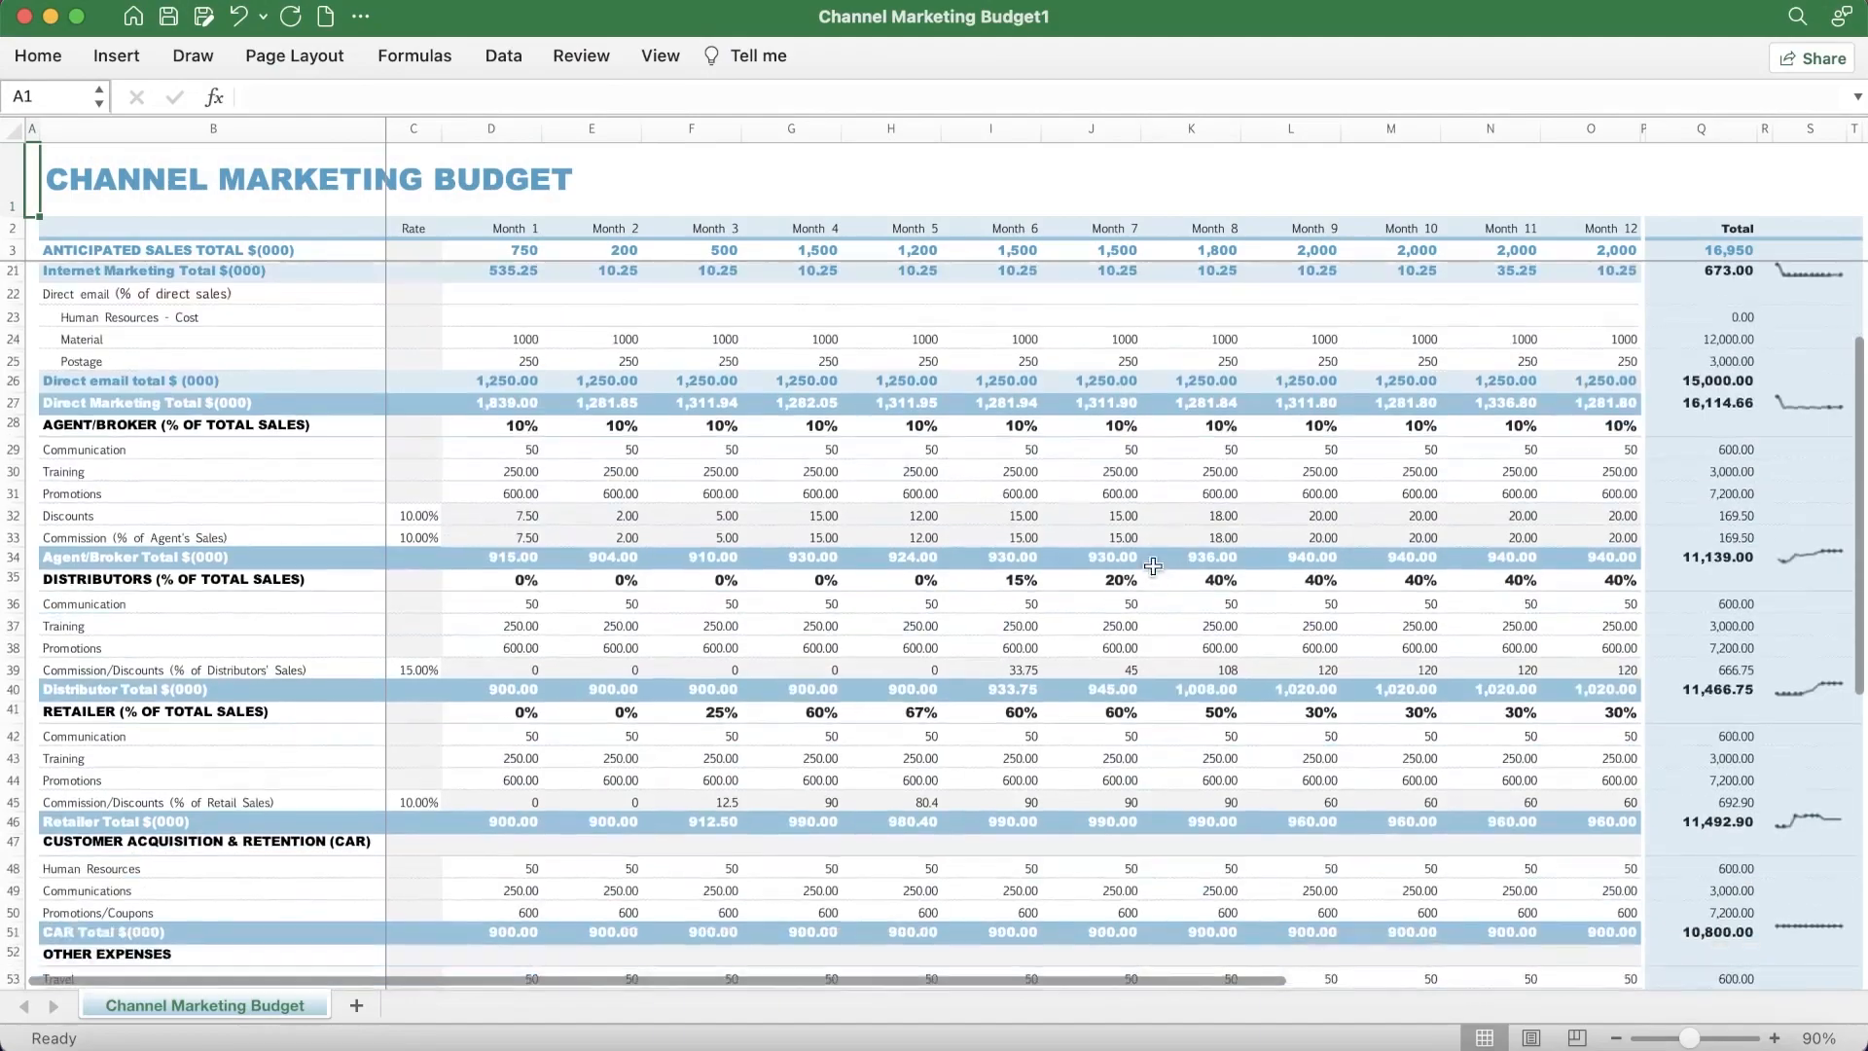
{"action": "scroll", "coordinate": [182, 664], "scroll_direction": "up", "scroll_amount": 3}
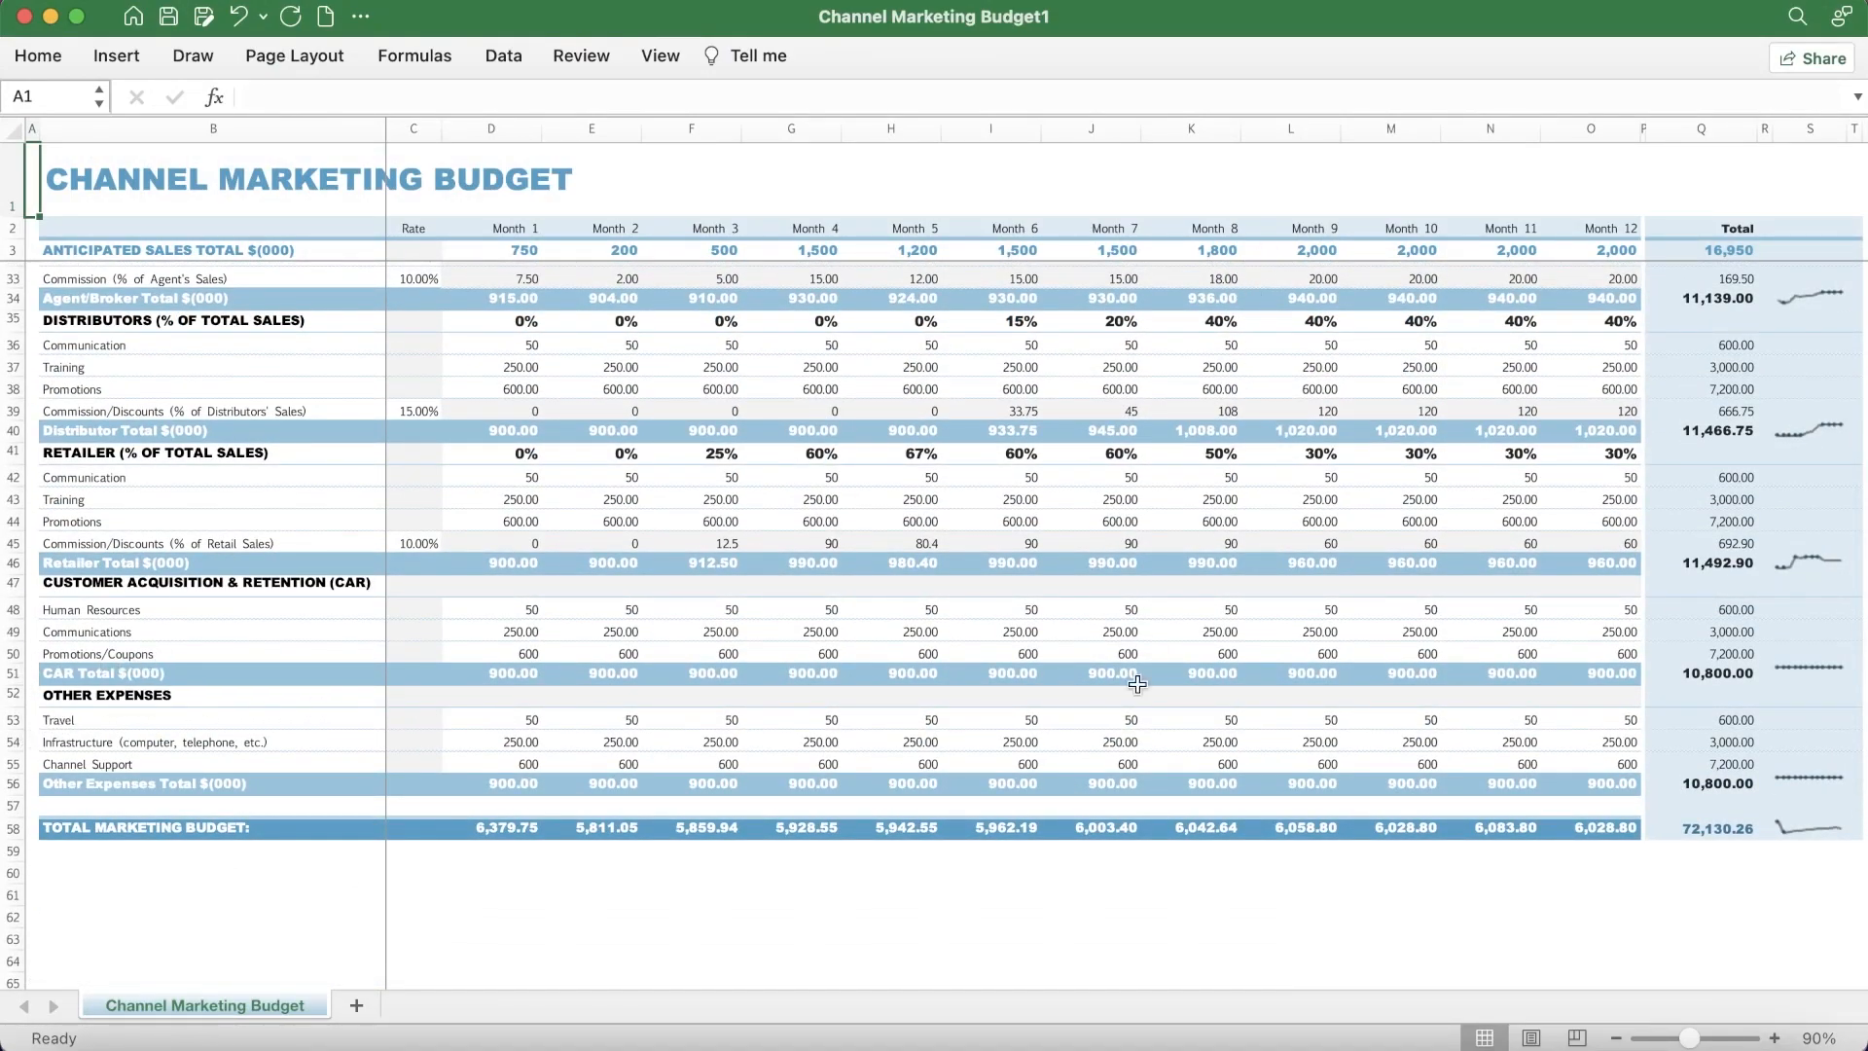
{"action": "scroll", "coordinate": [1153, 662], "scroll_direction": "up", "scroll_amount": 10}
{"action": "scroll", "coordinate": [1160, 680], "scroll_direction": "up", "scroll_amount": 5}
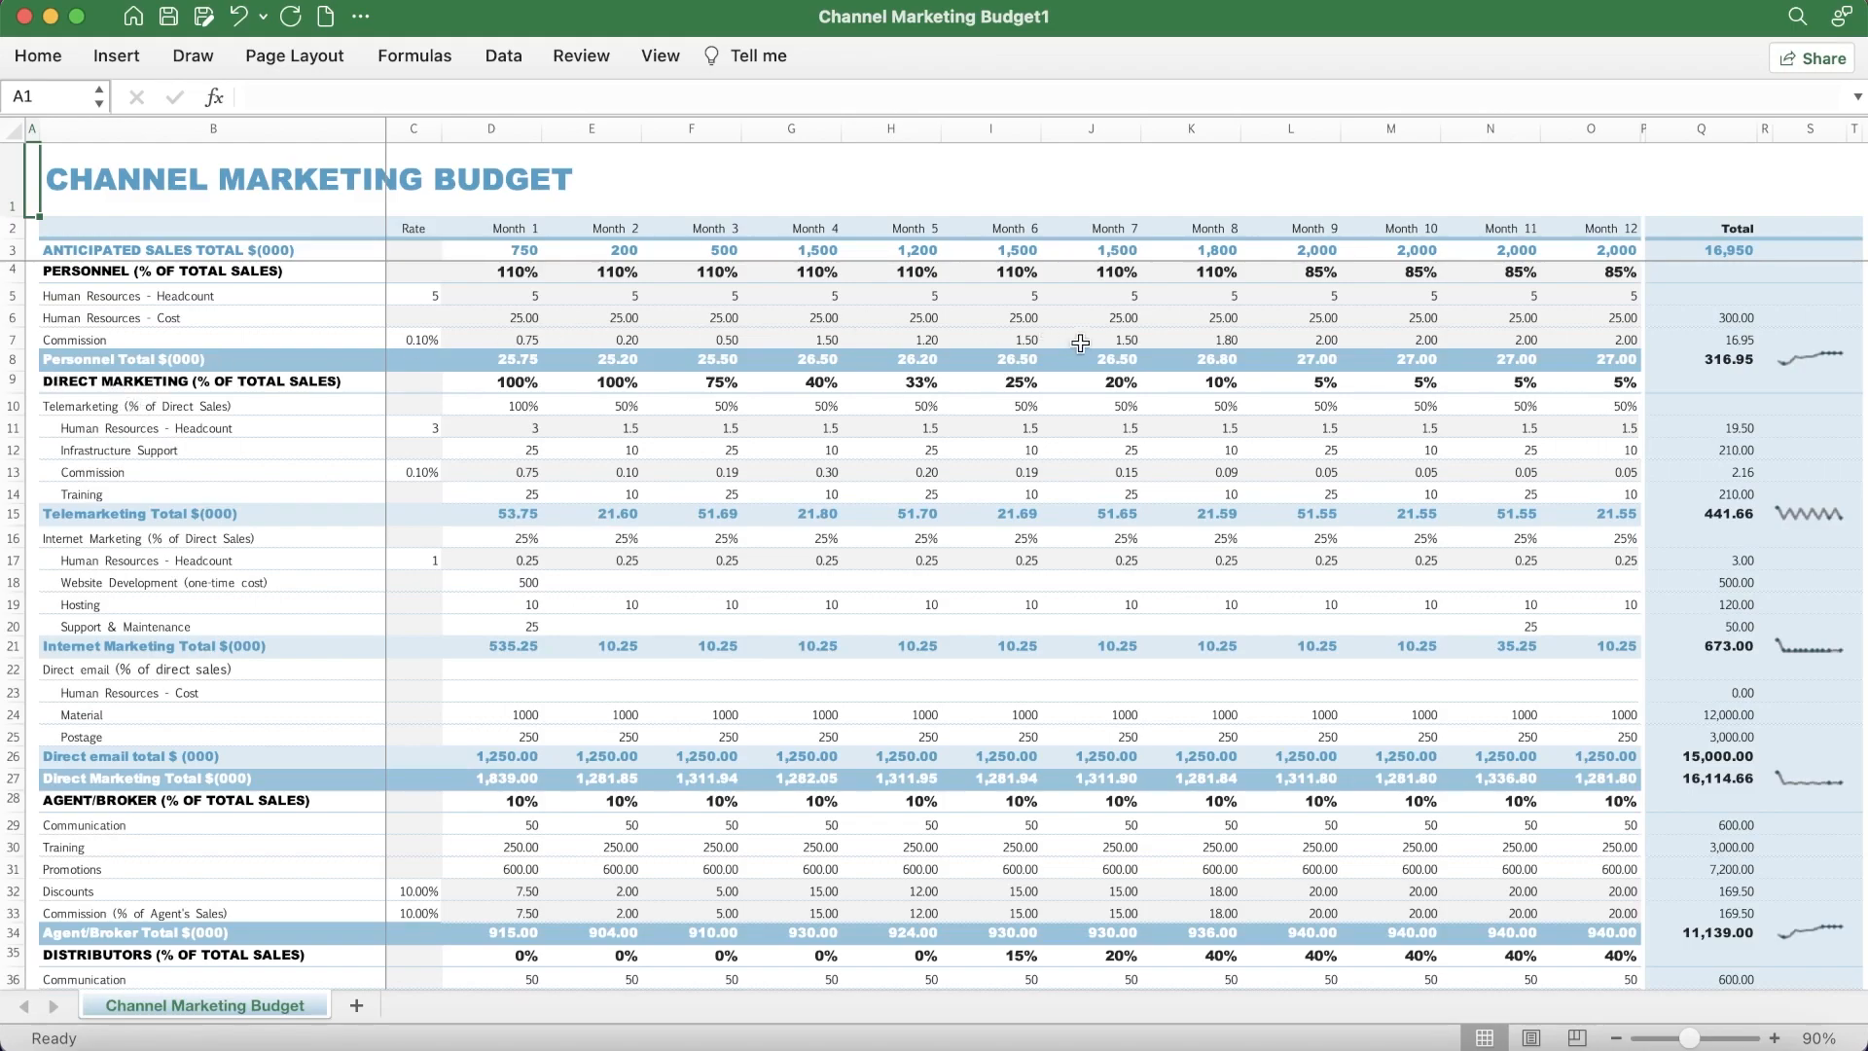
{"action": "left_click", "coordinate": [1700, 410]}
{"action": "left_click_drag", "start_coordinate": [1701, 411], "coordinate": [1712, 516]}
{"action": "left_click", "coordinate": [1736, 513]}
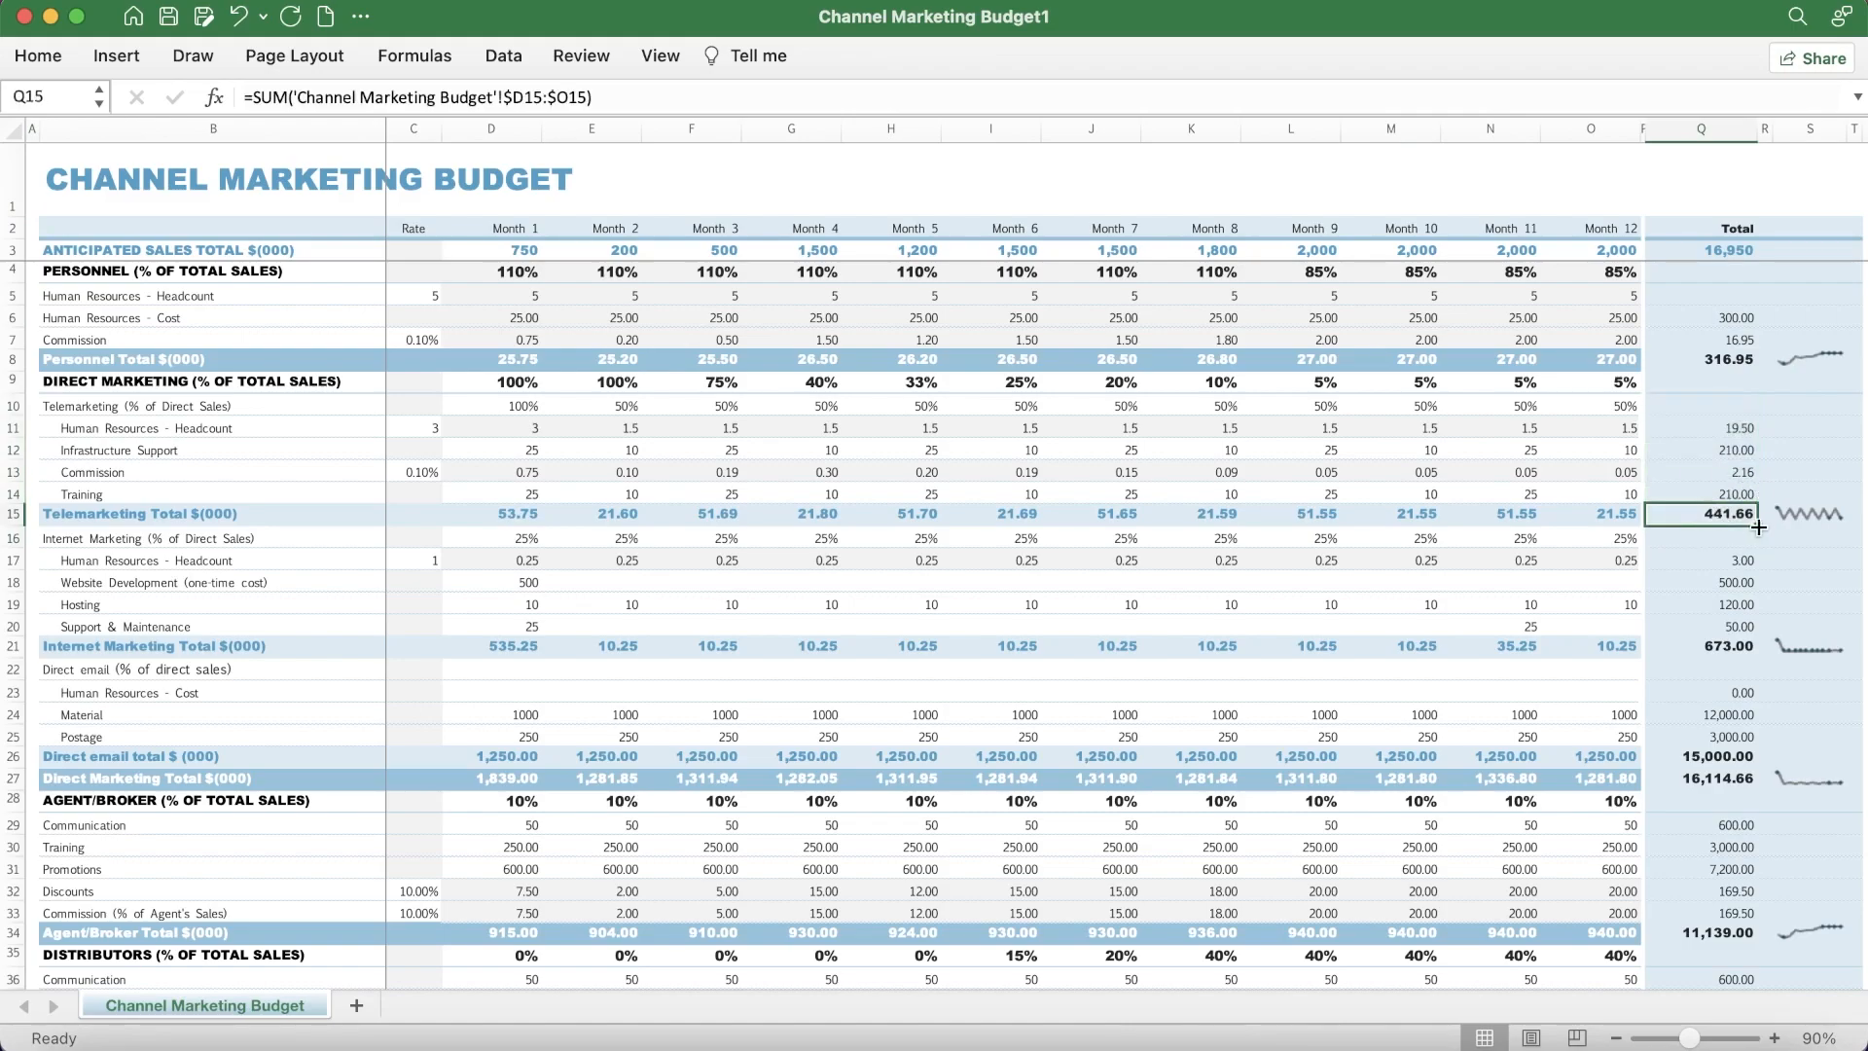
{"action": "scroll", "coordinate": [1757, 500], "scroll_direction": "down", "scroll_amount": 3}
{"action": "left_click_drag", "start_coordinate": [1585, 226], "coordinate": [1461, 792]}
{"action": "left_click", "coordinate": [1489, 714]}
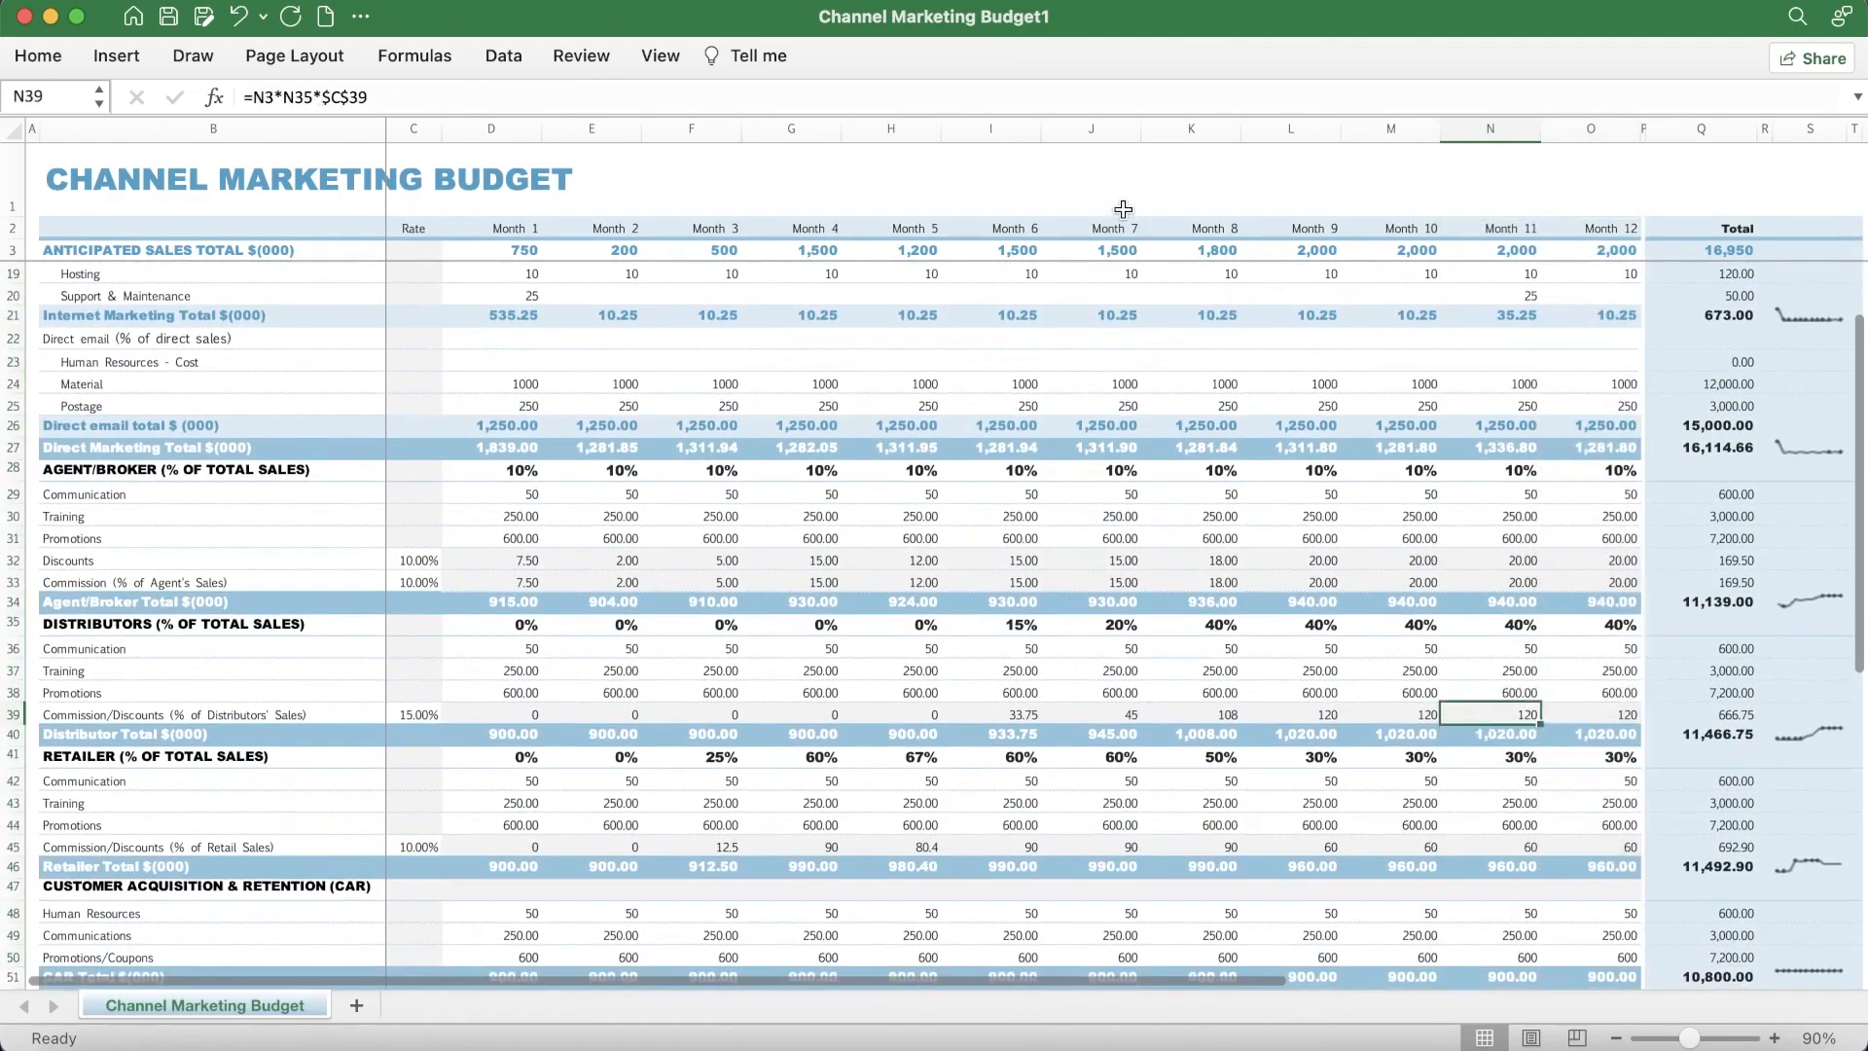
{"action": "scroll", "coordinate": [348, 593], "scroll_direction": "up", "scroll_amount": 5}
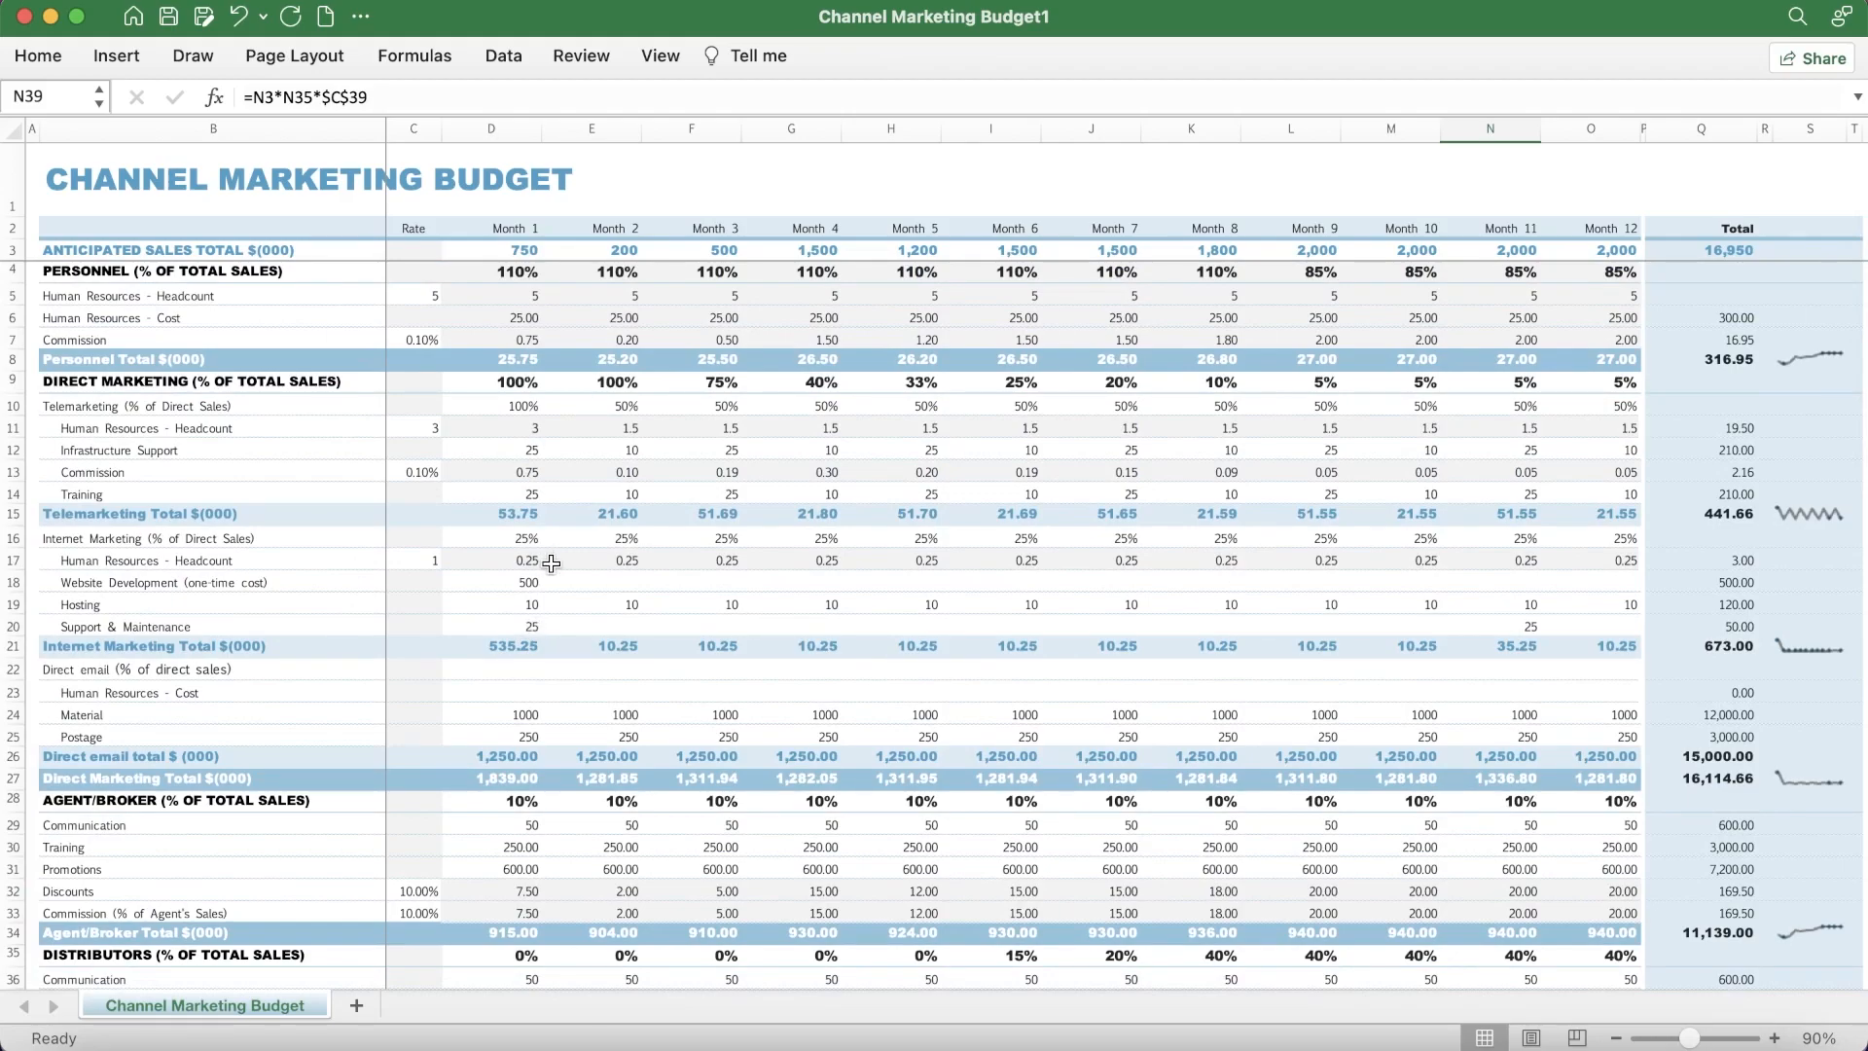
- Go back to the template gallery and create a workbook from the Time Sheet template
{"action": "left_click", "coordinate": [135, 20]}
{"action": "scroll", "coordinate": [842, 474], "scroll_direction": "up", "scroll_amount": 5}
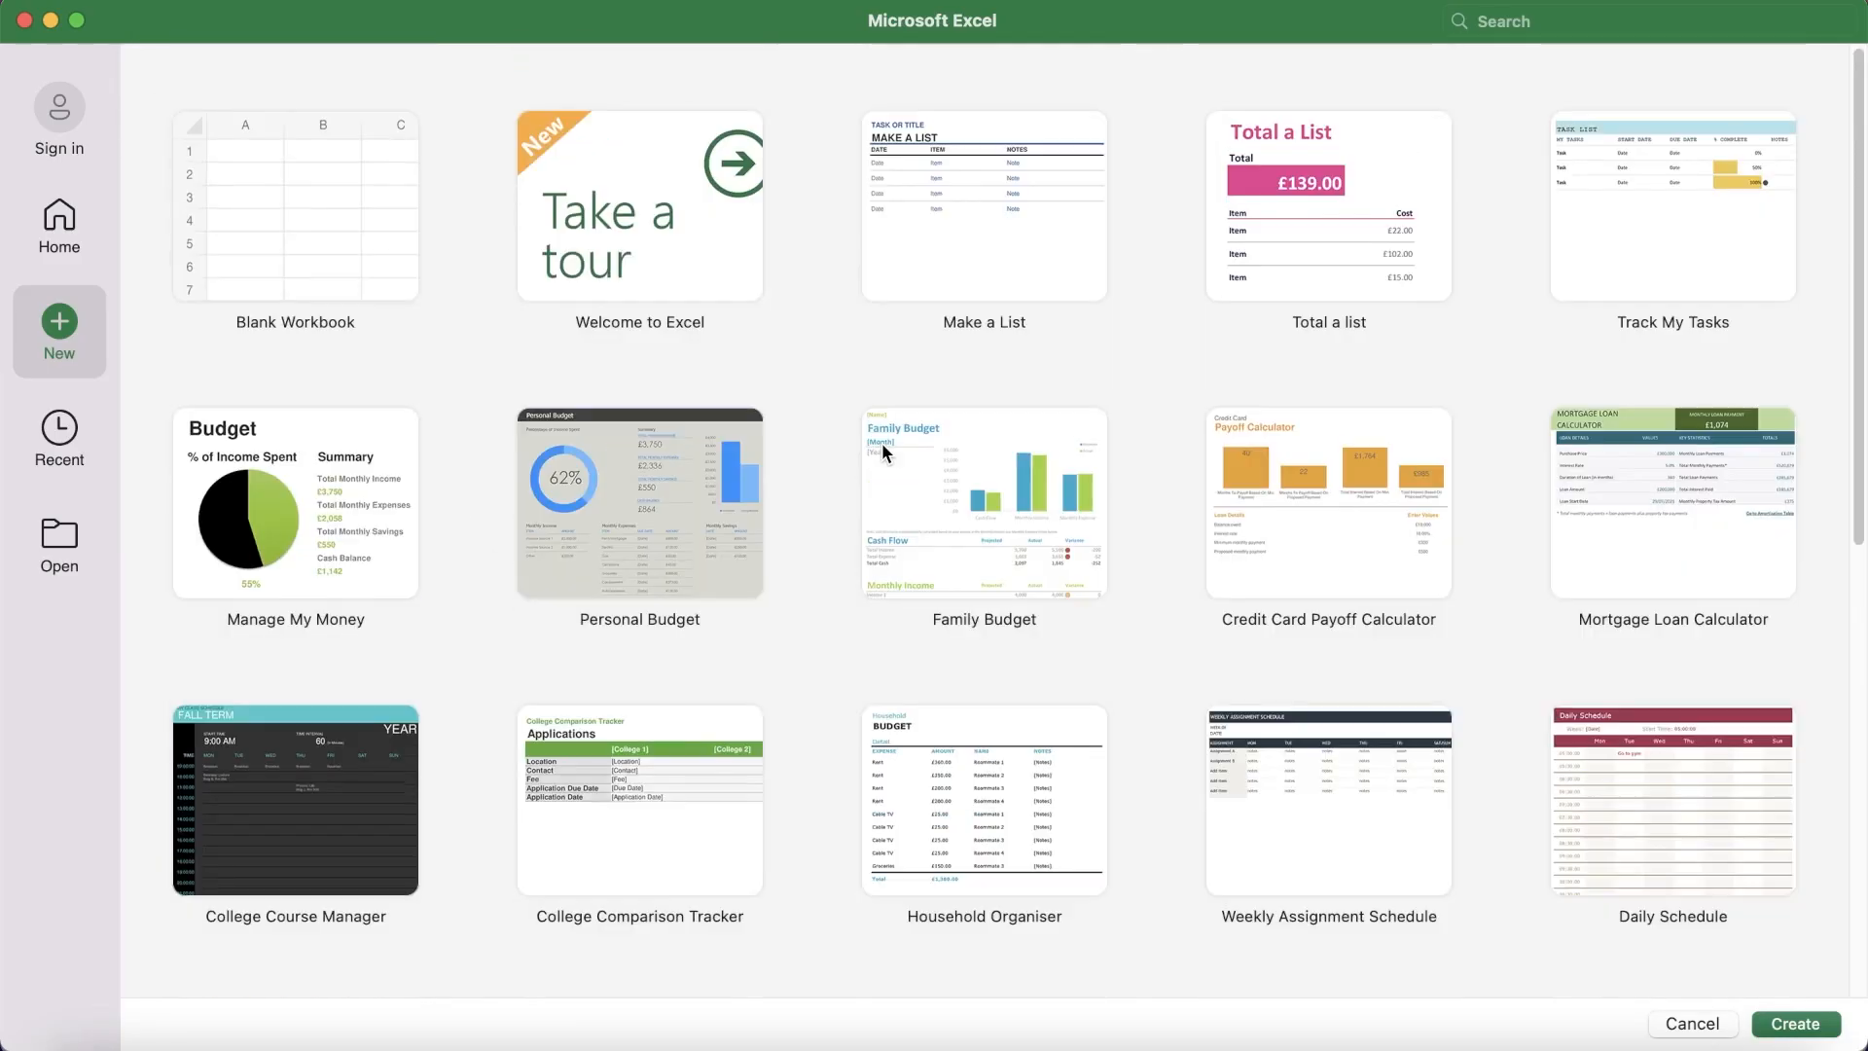
{"action": "scroll", "coordinate": [889, 412], "scroll_direction": "down", "scroll_amount": 5}
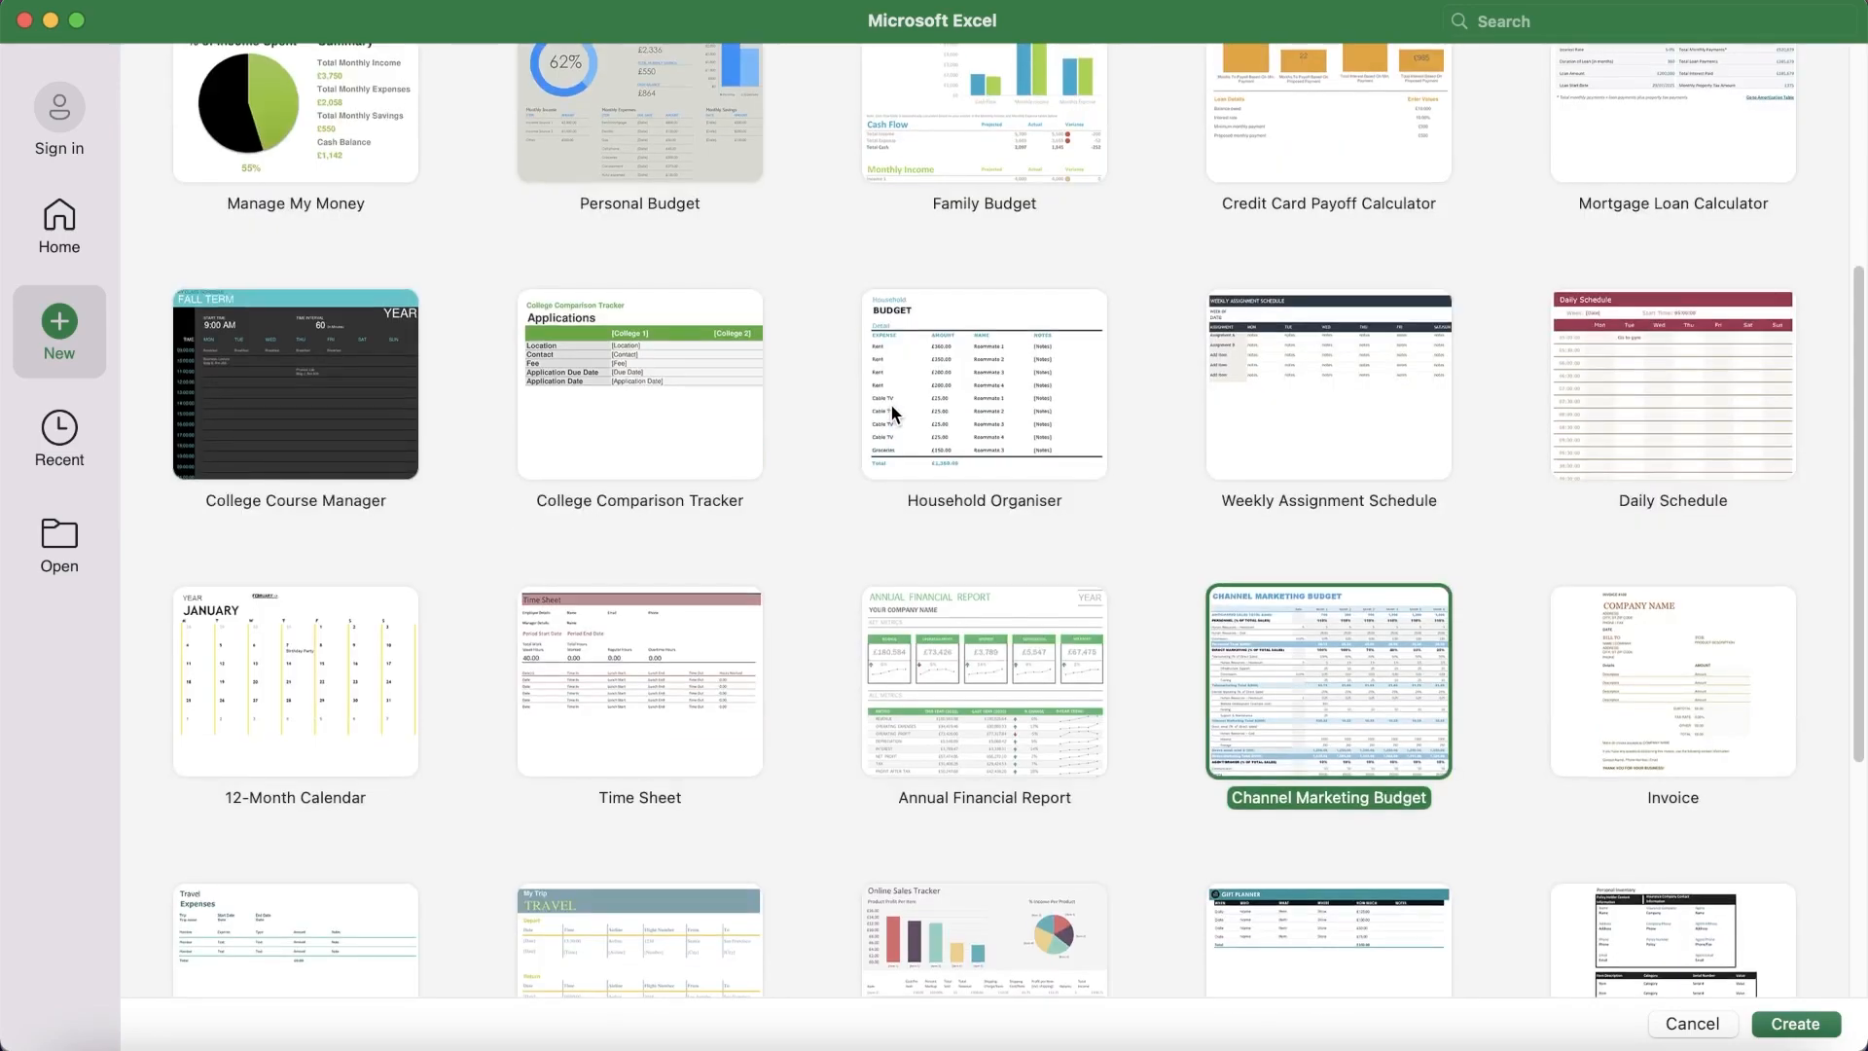
{"action": "scroll", "coordinate": [903, 394], "scroll_direction": "down", "scroll_amount": 3}
{"action": "double_click", "coordinate": [574, 436]}
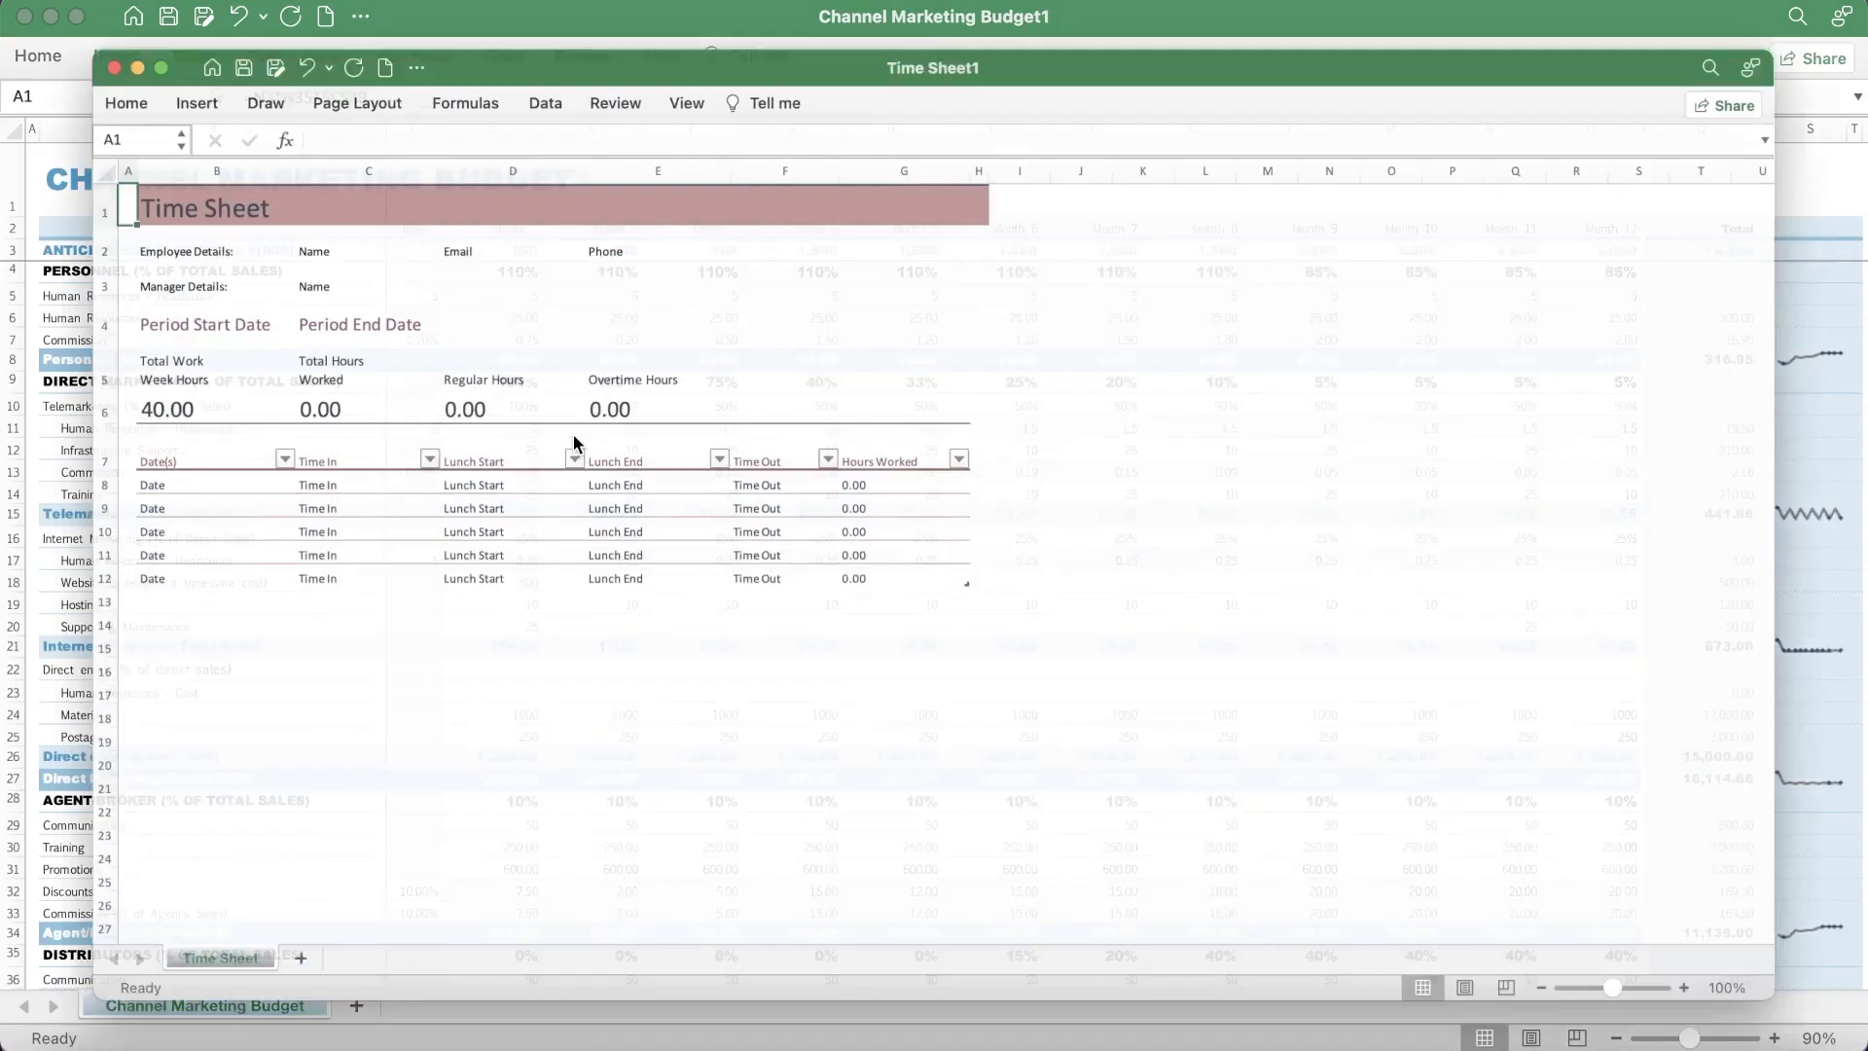